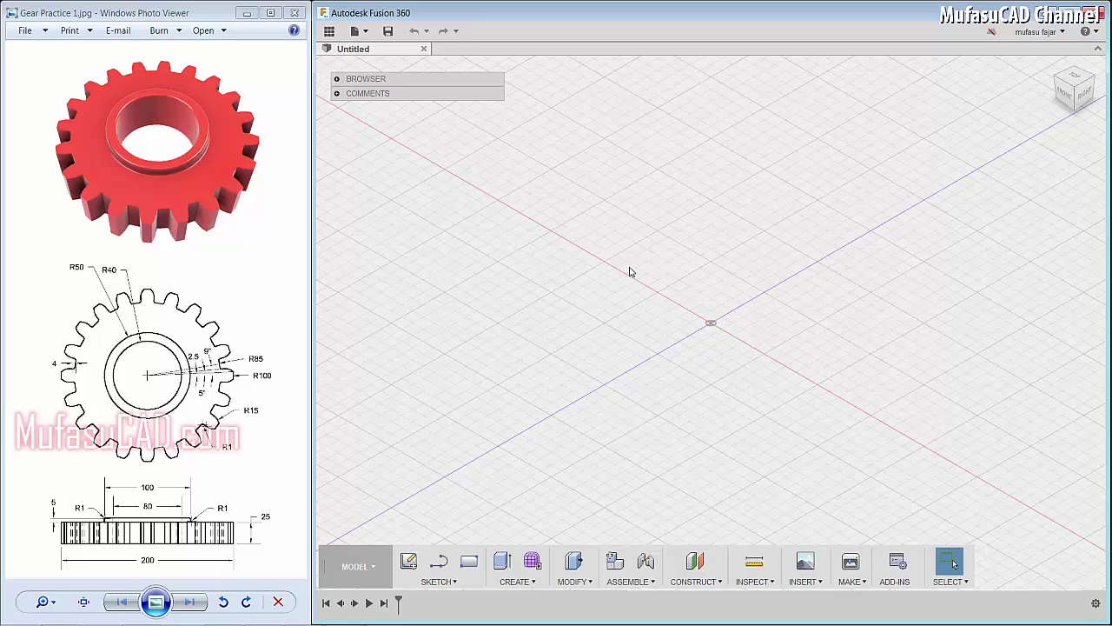
- Start a sketch on the ground plane and draw three concentric circles at the origin
key("s")
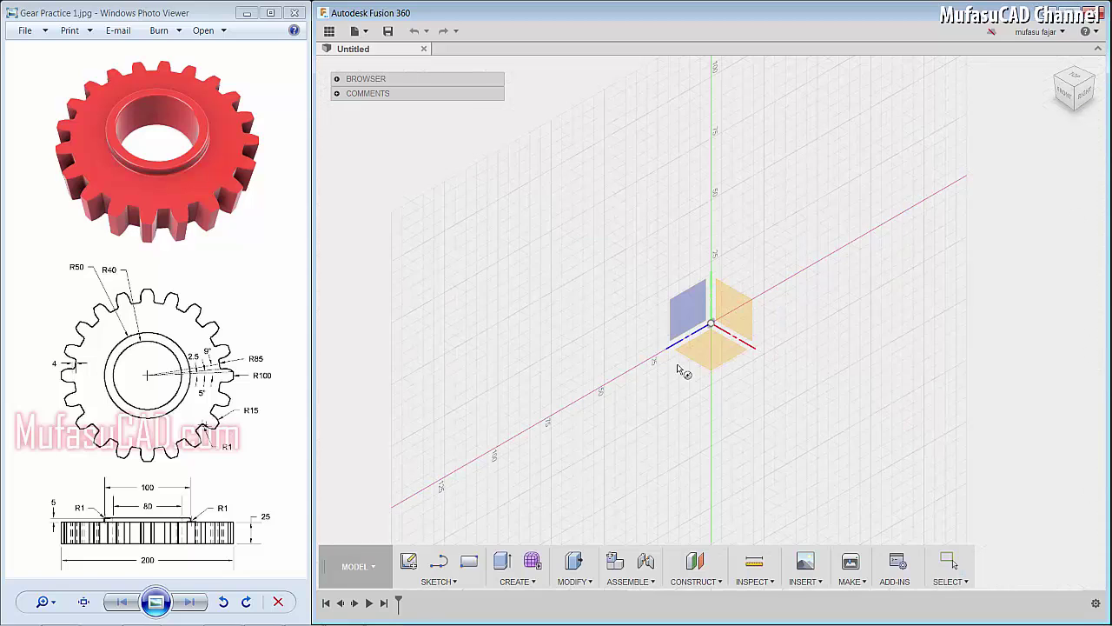
left_click(712, 358)
key("c")
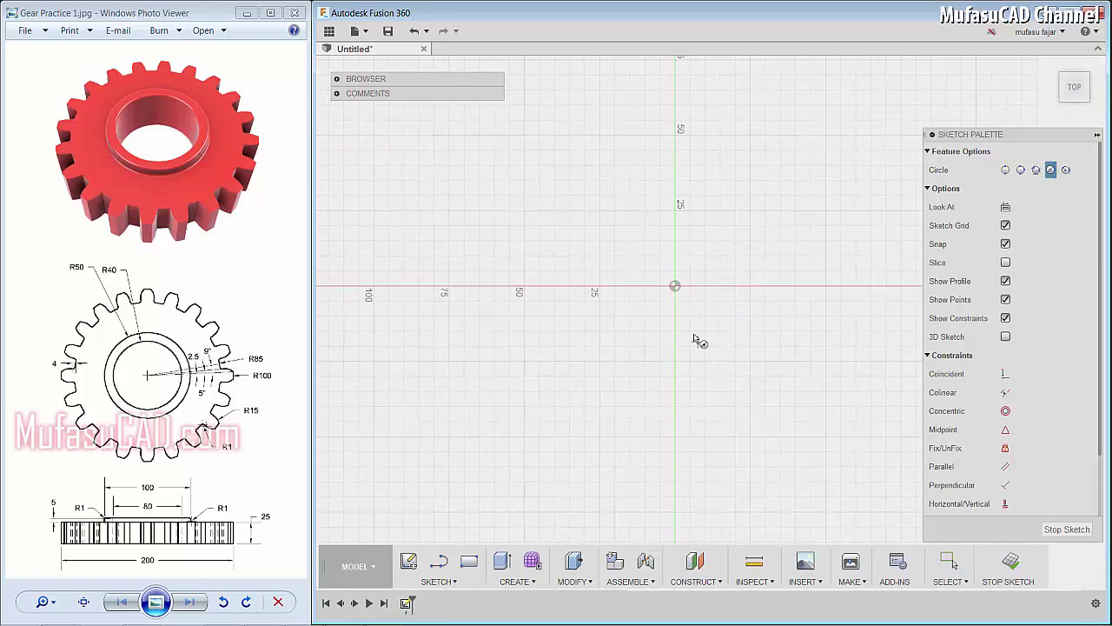
left_click(675, 287)
left_click(776, 288)
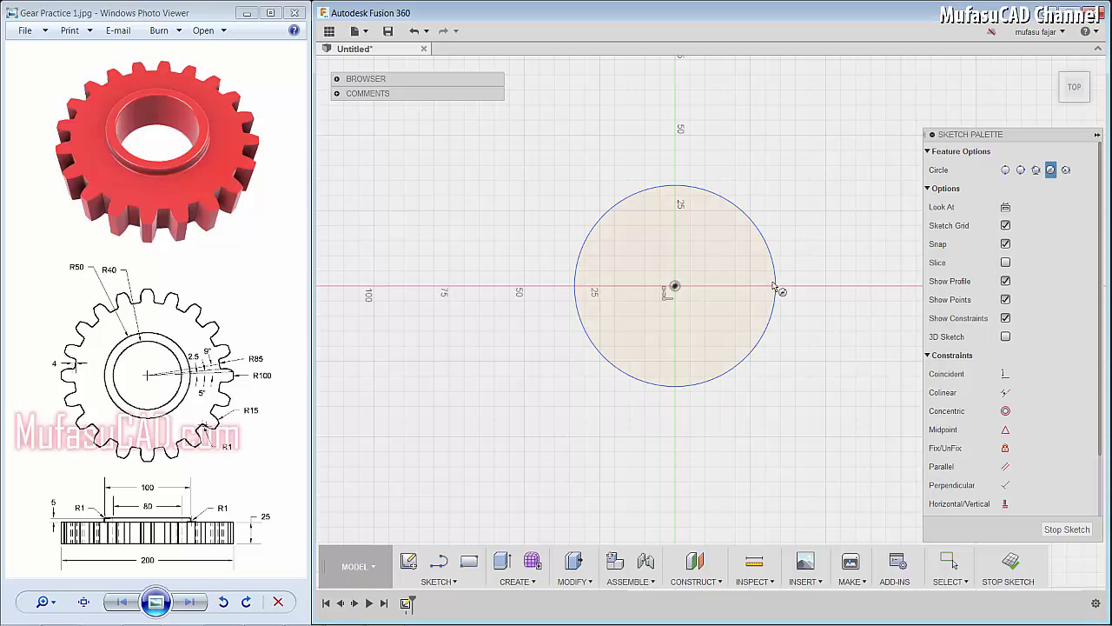
left_click(675, 288)
type("100")
key("Return")
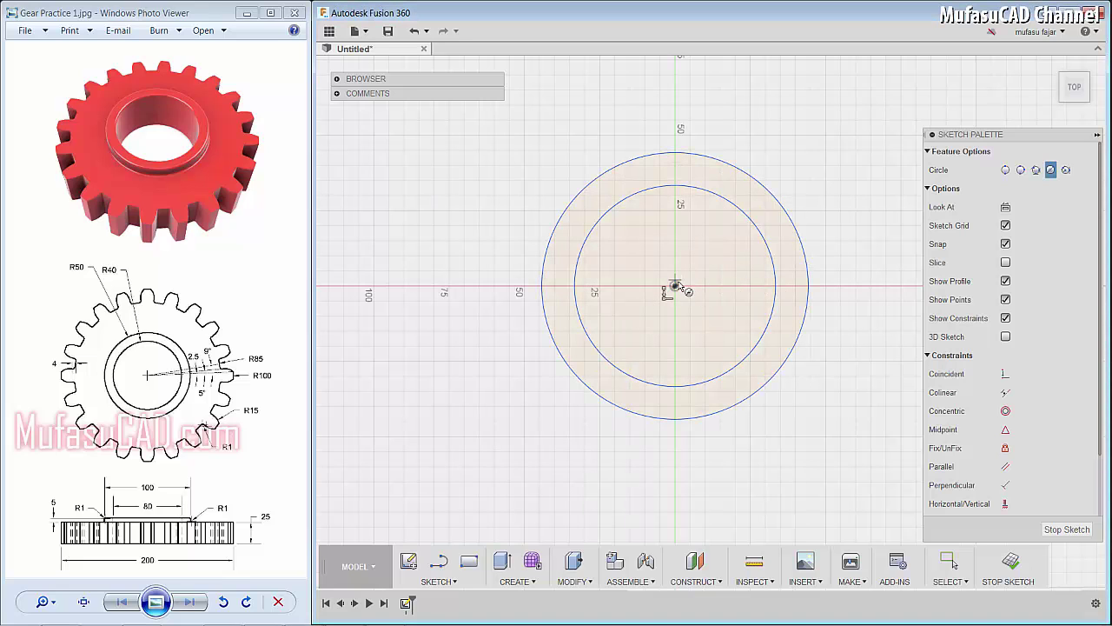
left_click(675, 288)
left_click(785, 169)
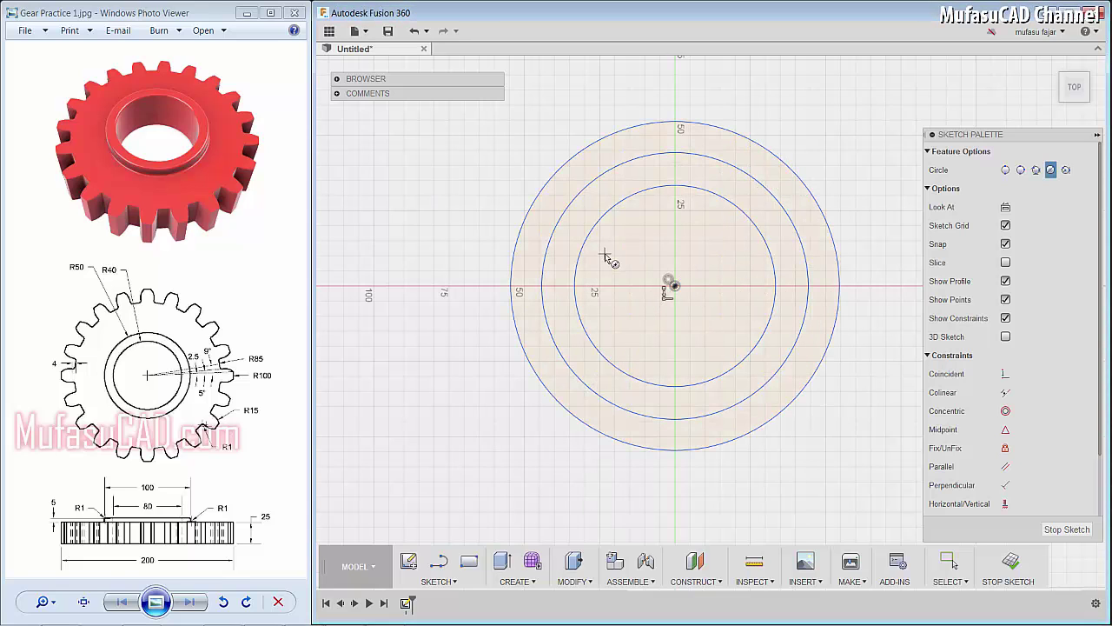
- Dimension the outer circle to Ø100 and the middle circle to Ø85
key("d")
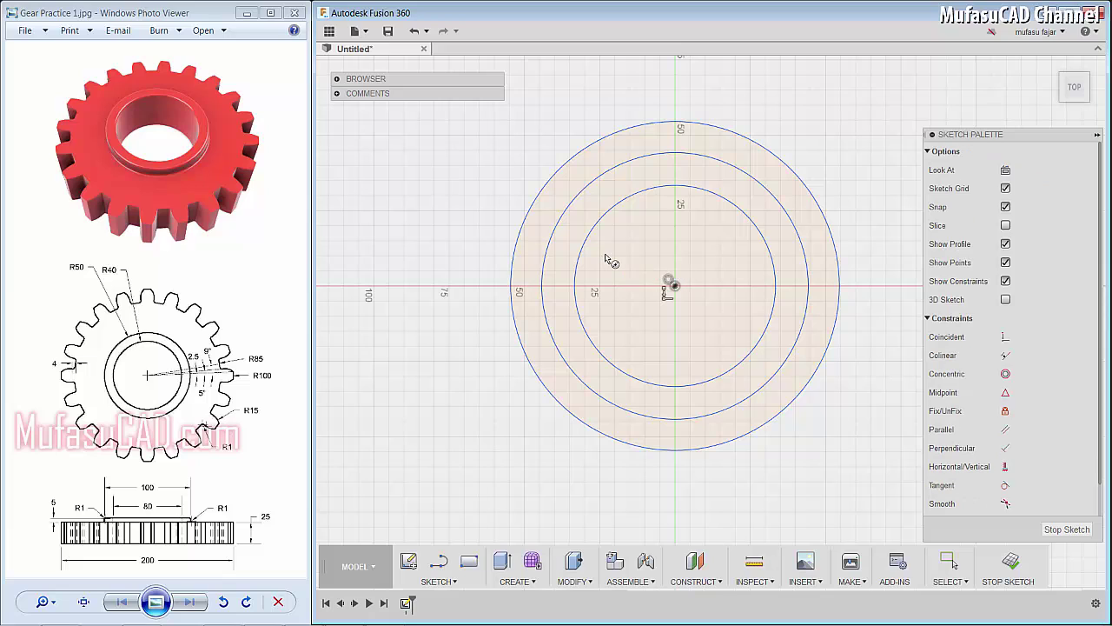
left_click(561, 170)
left_click(513, 154)
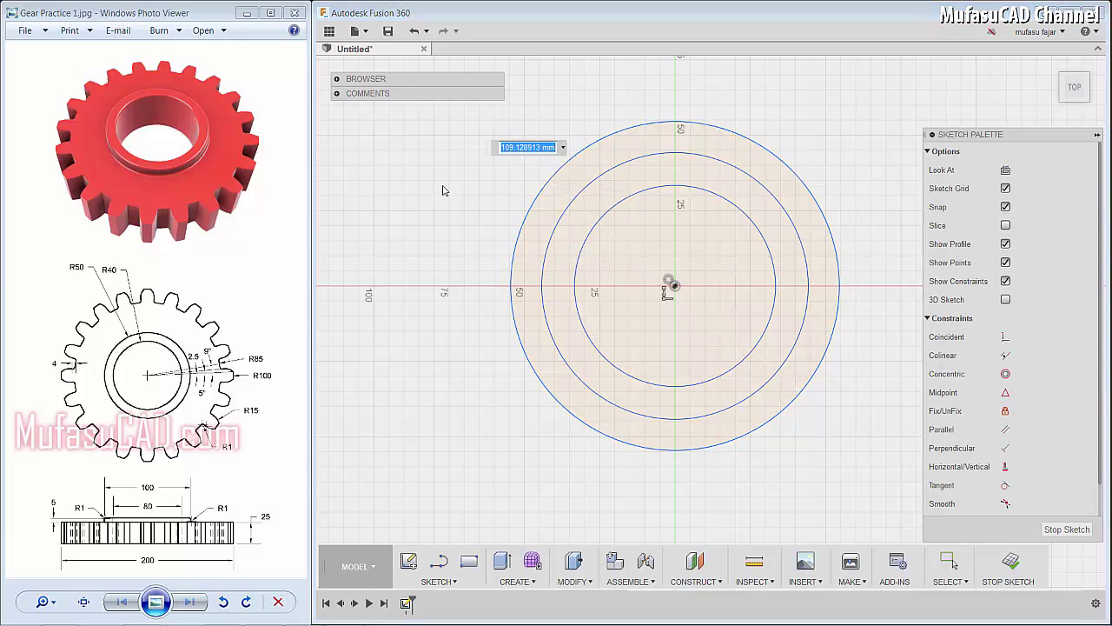
type("100")
key("Return")
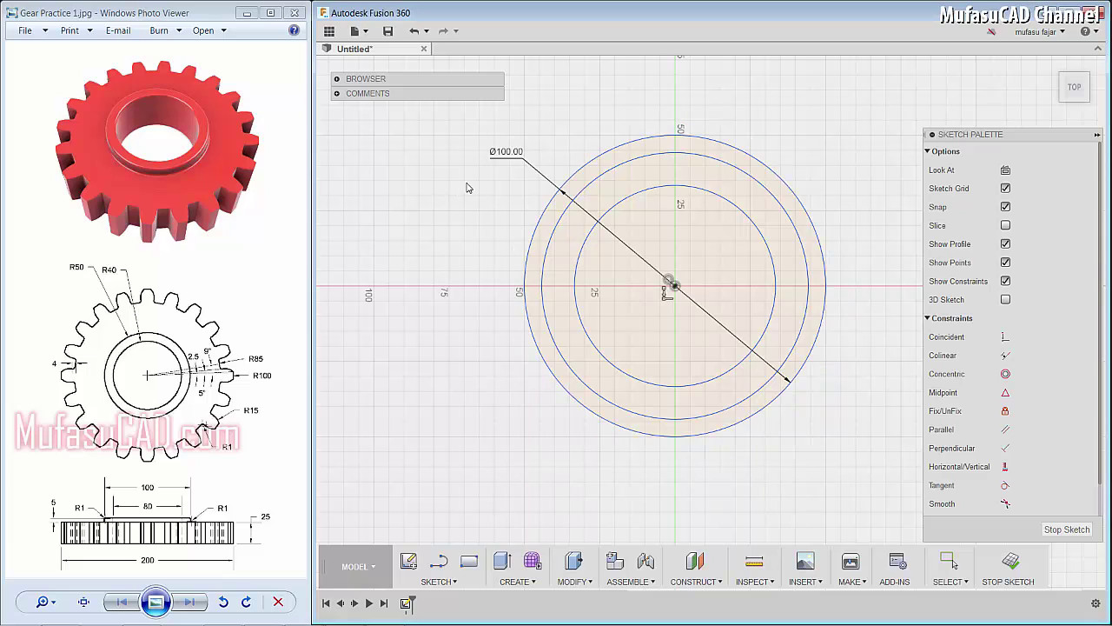
left_click(592, 191)
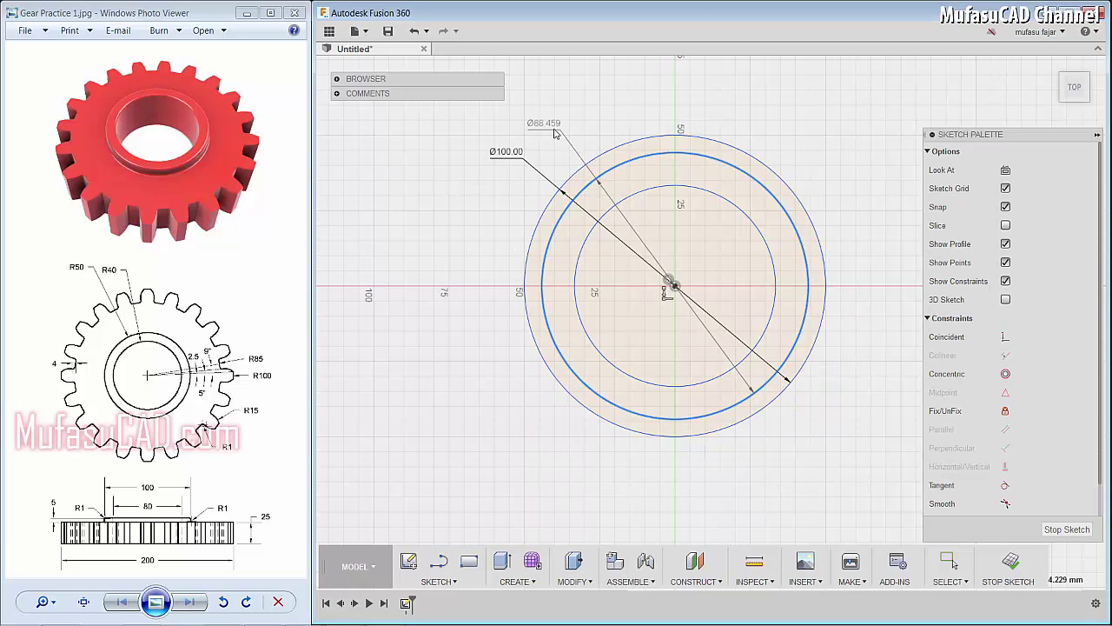
left_click(555, 131)
type("85")
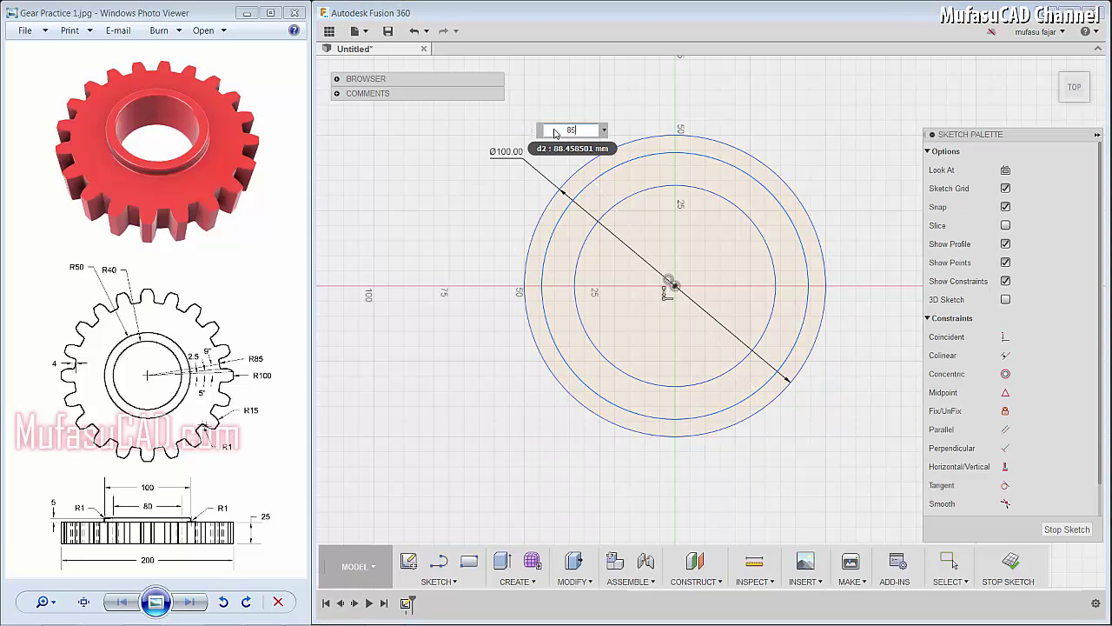
key("Return")
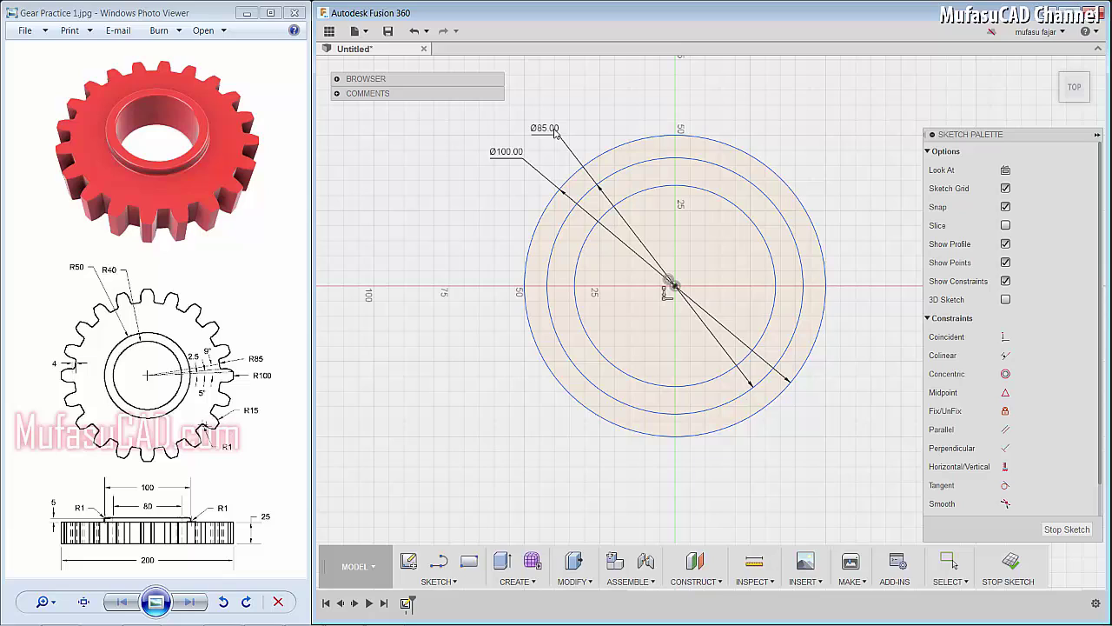
- Set an 11 mm gap dimension between the outer and inner circles
left_click(581, 253)
key("Escape")
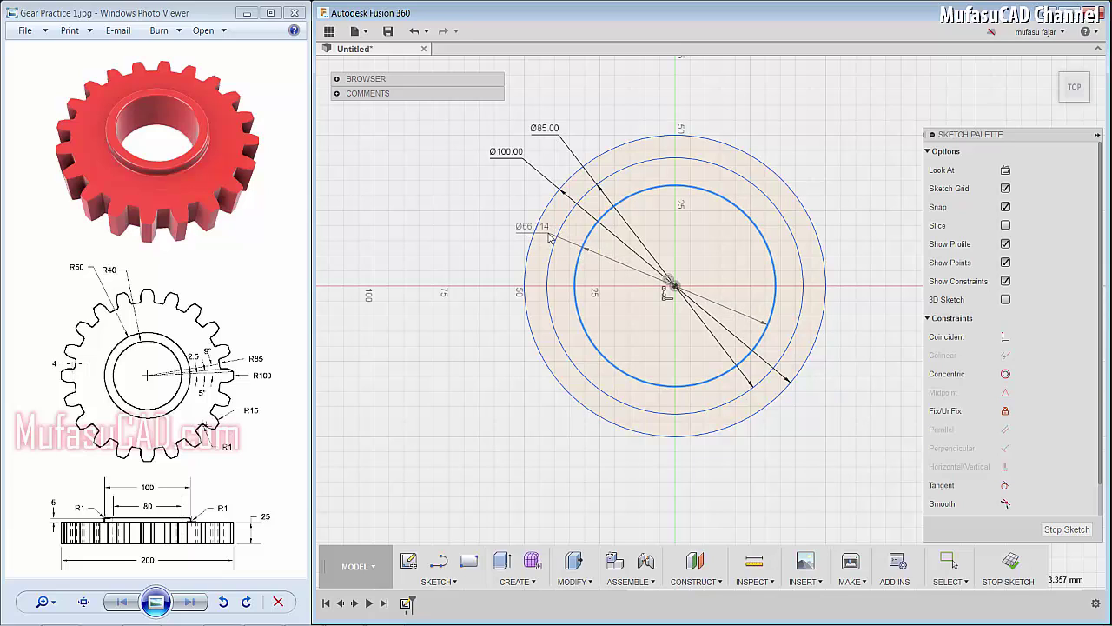
left_click(534, 235)
left_click(489, 257)
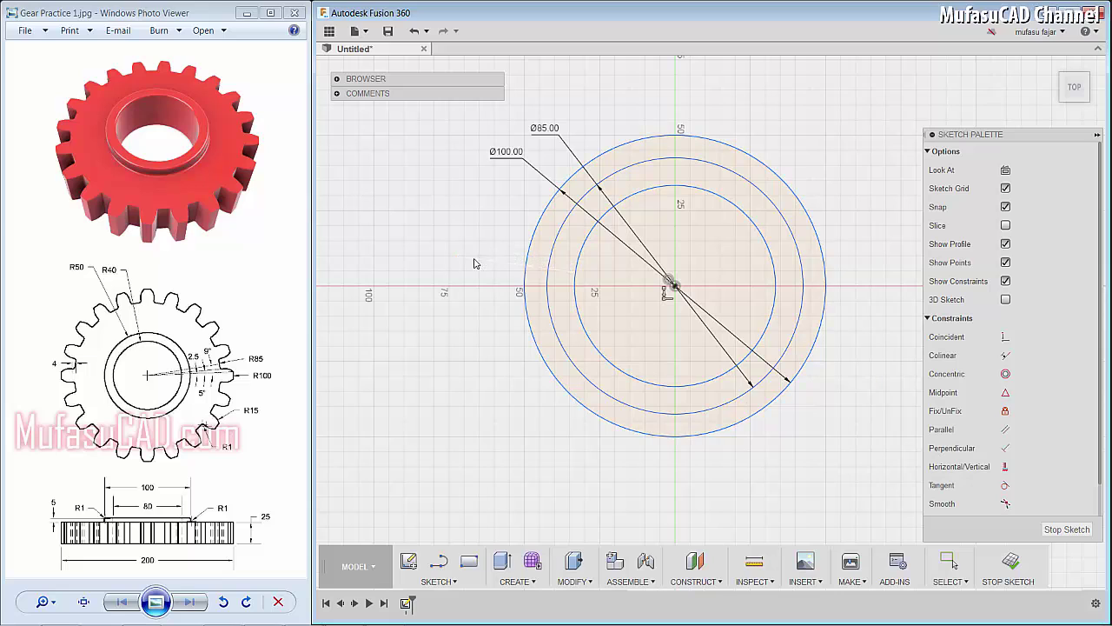
type("1")
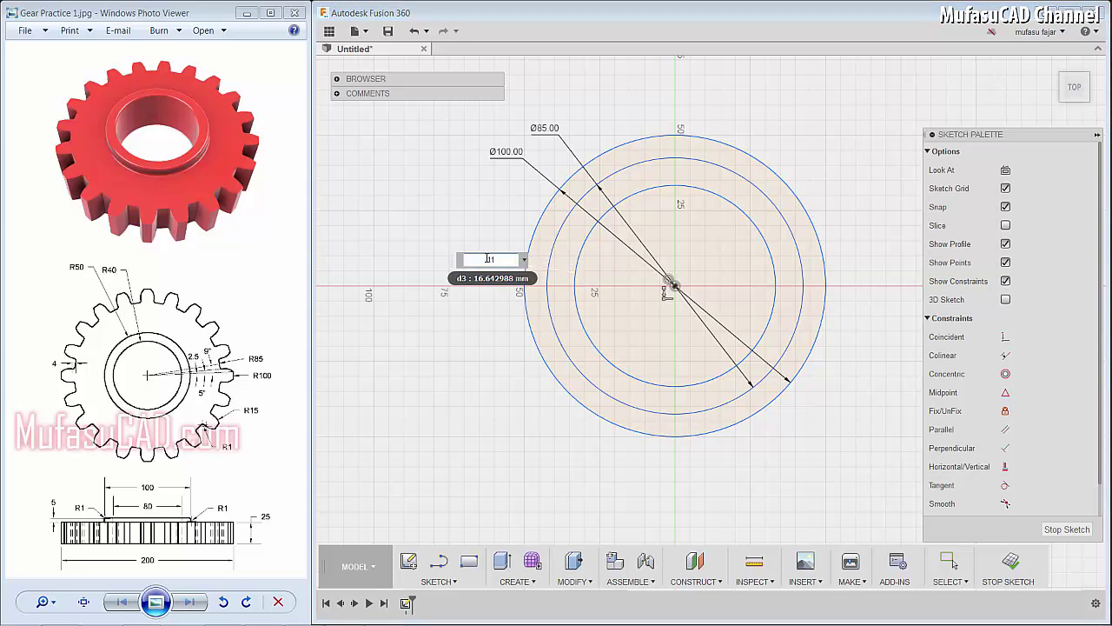
type("1")
key("Return")
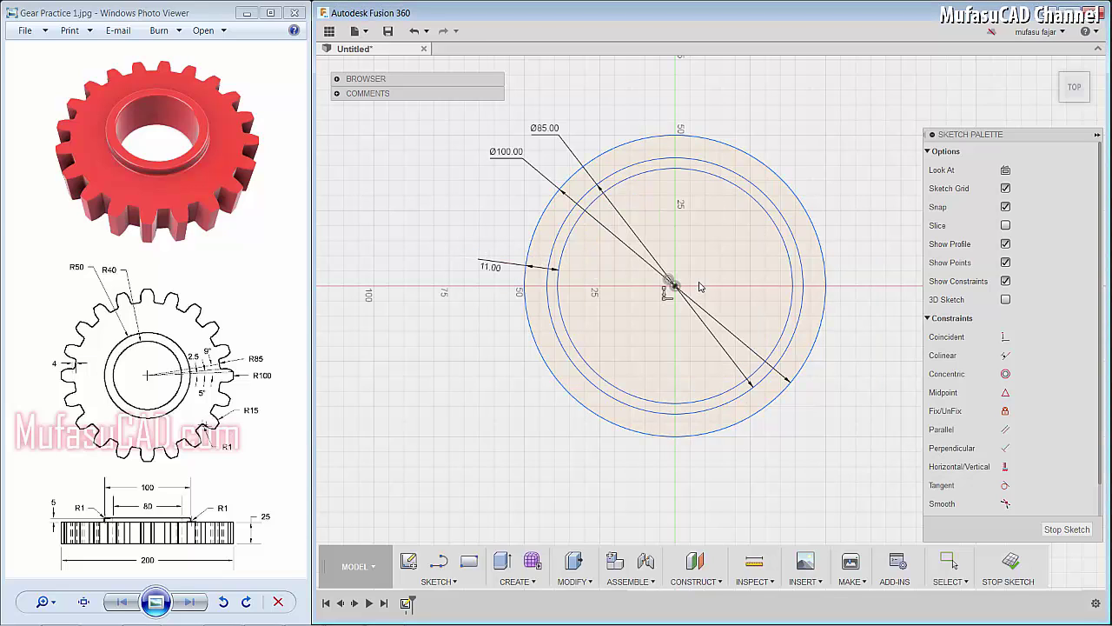
scroll(700, 287, "up", 5)
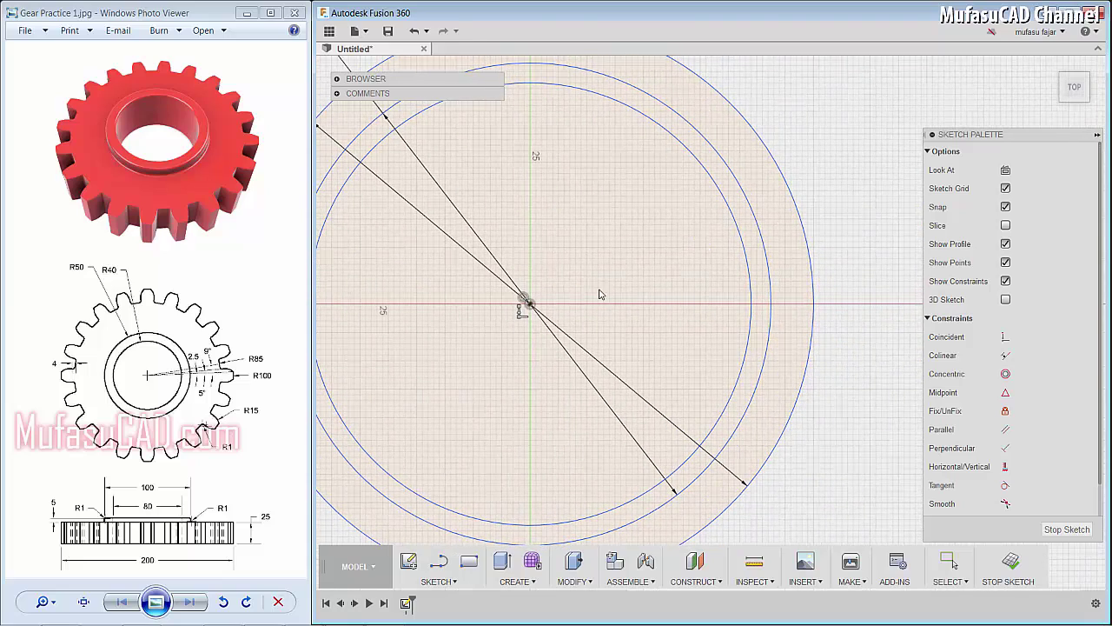
- Draw four lines from the circle centre: one horizontal and three angled up-right
key("l")
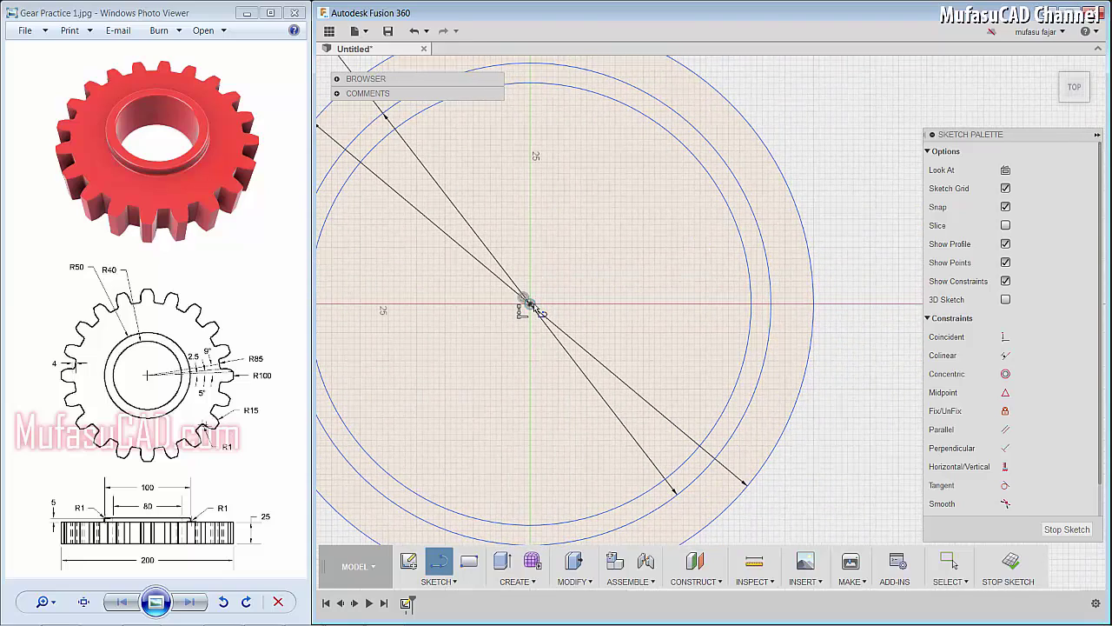
left_click(530, 304)
left_click(860, 304)
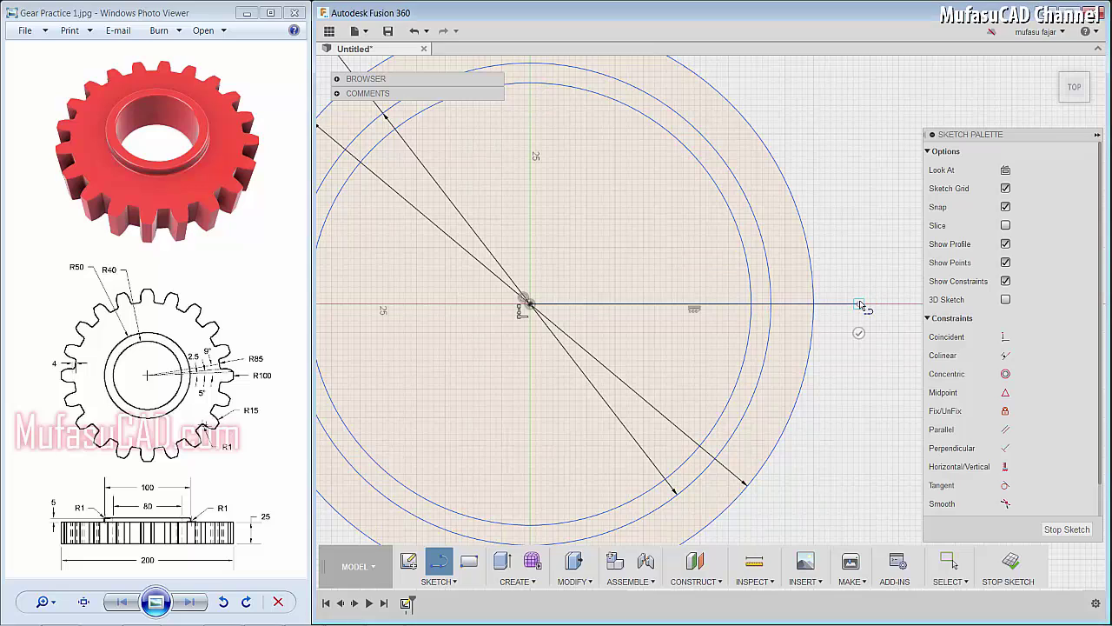
left_click(859, 333)
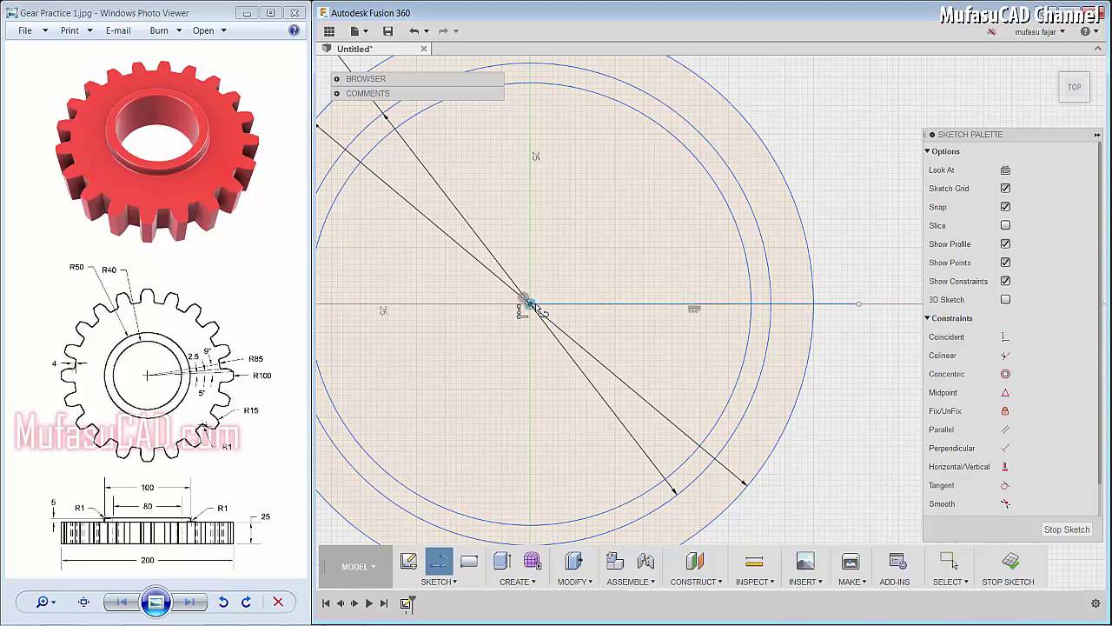
left_click(530, 305)
left_click(836, 191)
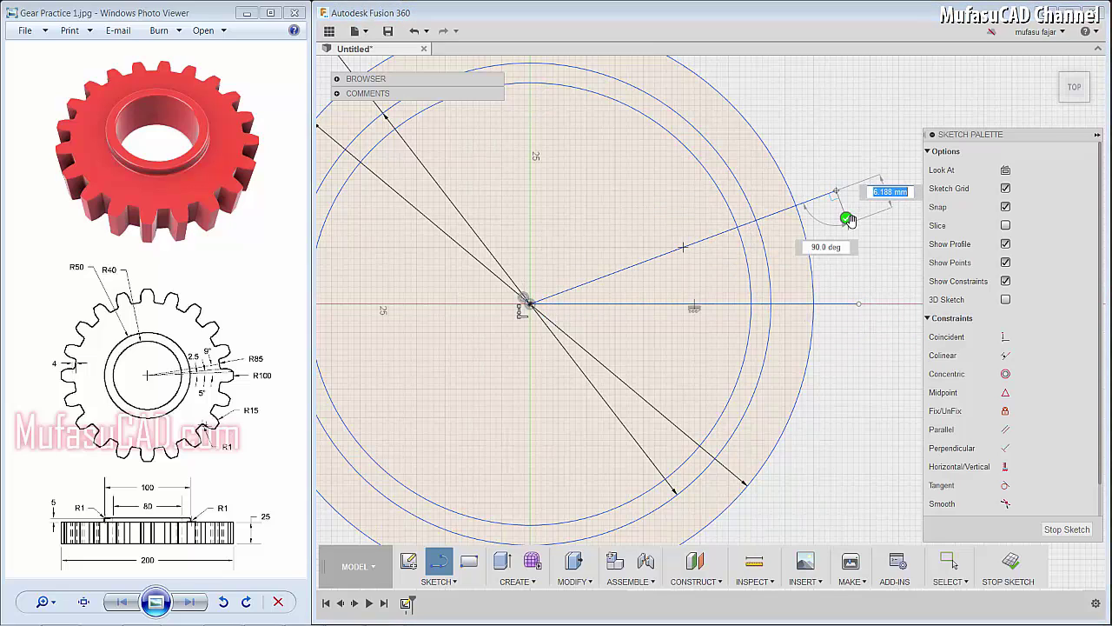
left_click(530, 305)
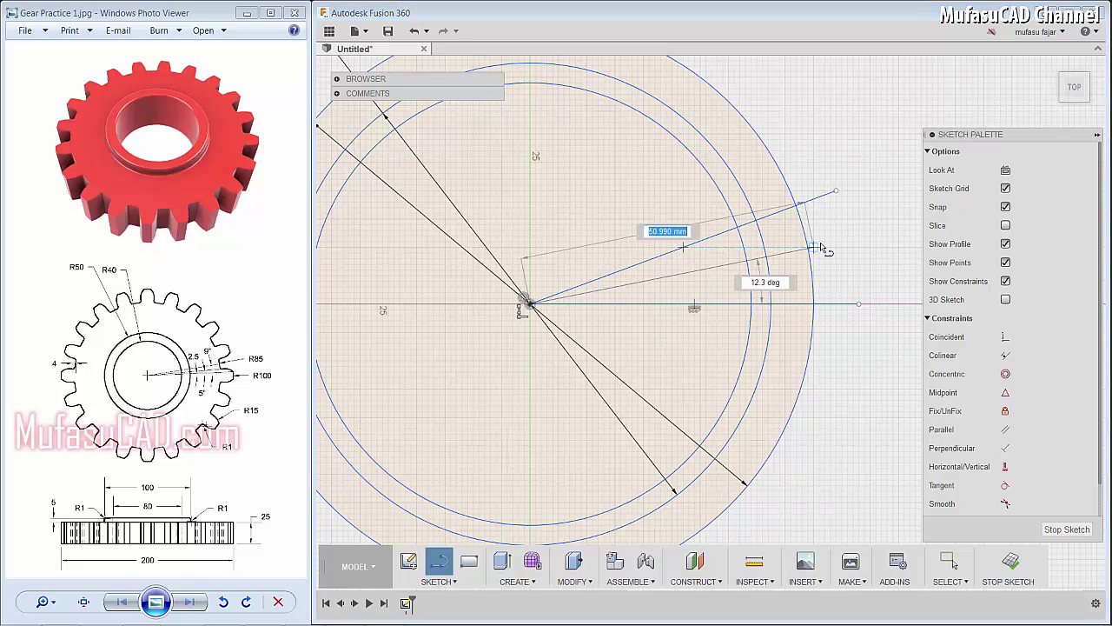
left_click(842, 230)
left_click(851, 260)
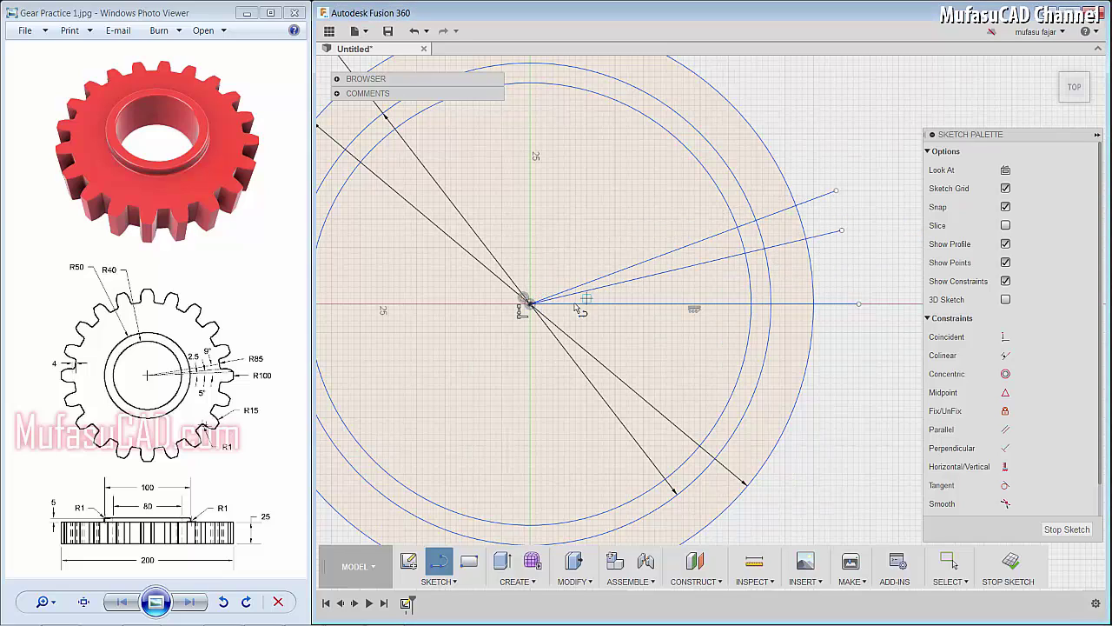
left_click(530, 304)
left_click(839, 270)
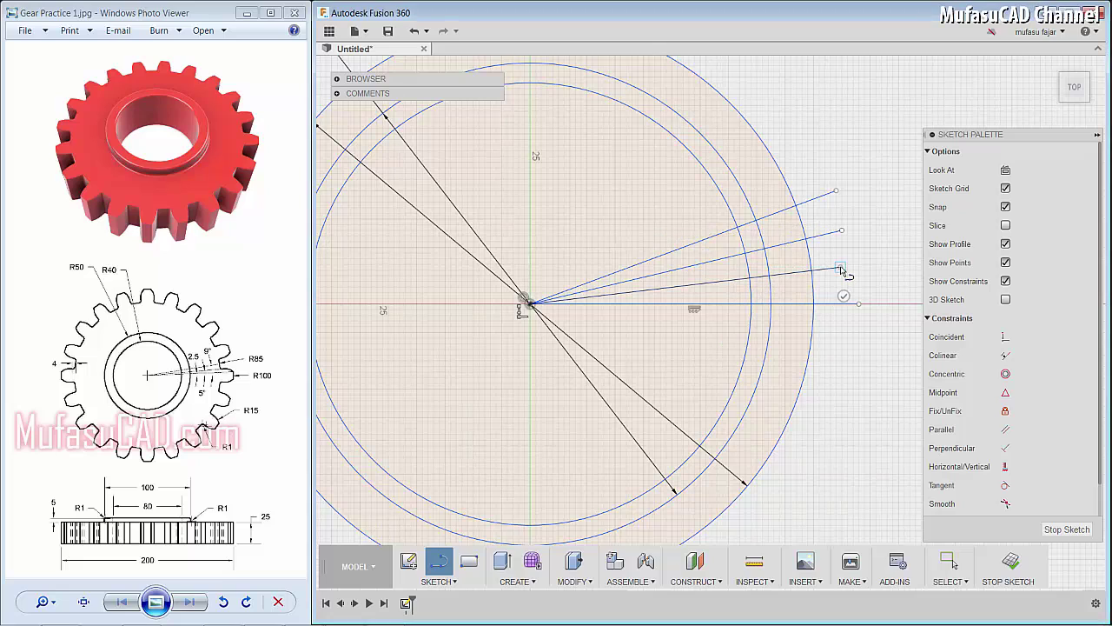
left_click(843, 296)
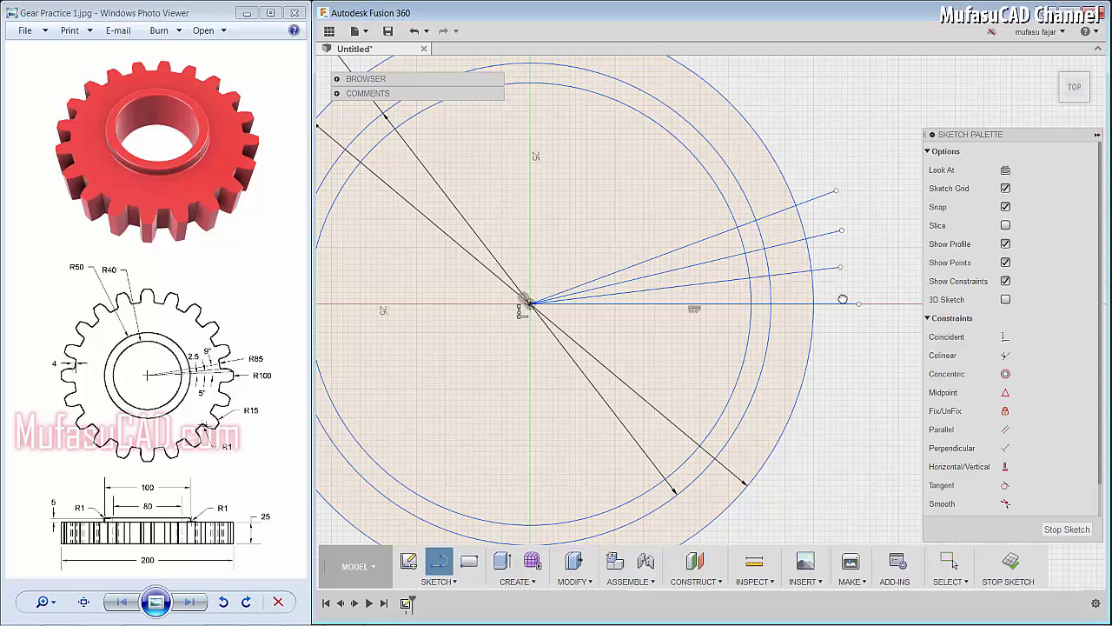
- Convert the four radial lines into construction lines
right_click(804, 148)
left_click(861, 155)
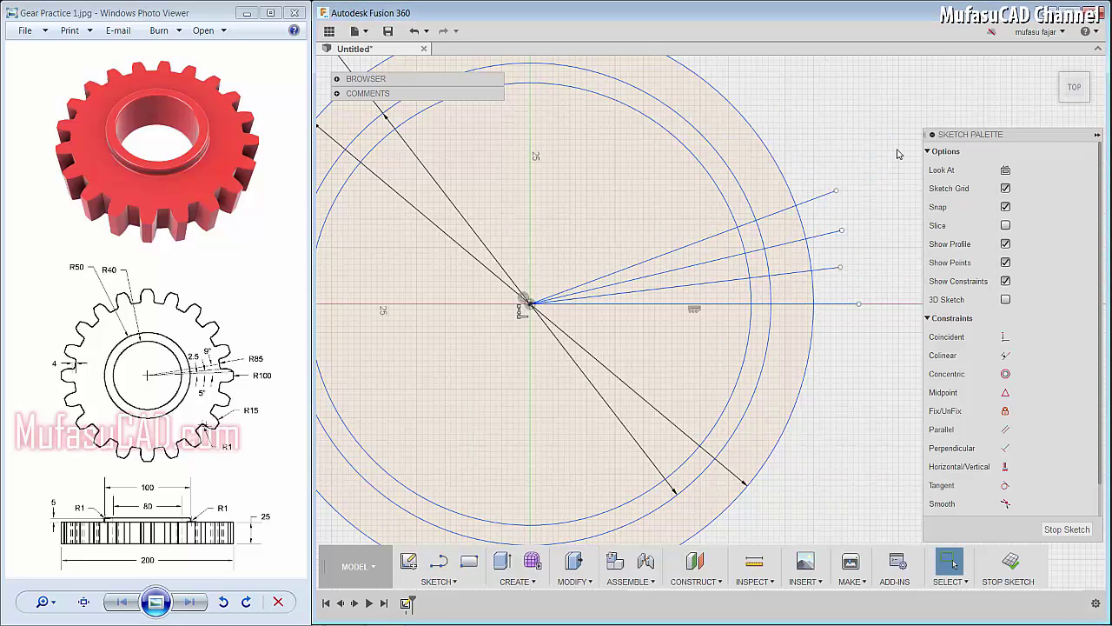
mouse_move(899, 154)
left_mouse_down()
mouse_move(855, 306)
mouse_move(825, 358)
left_mouse_up()
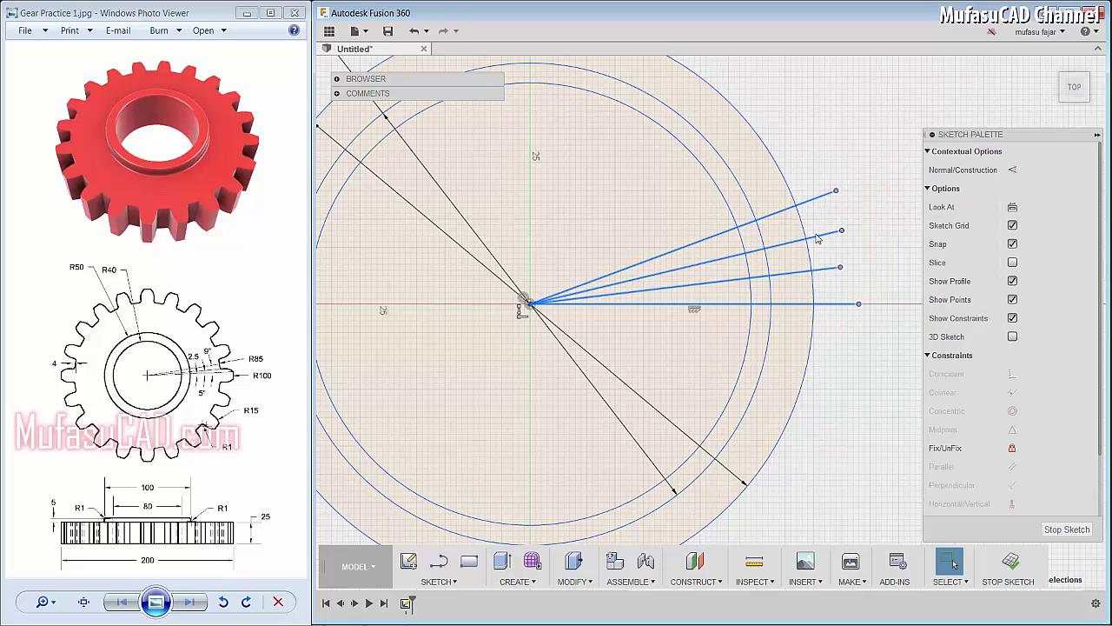
right_click(829, 242)
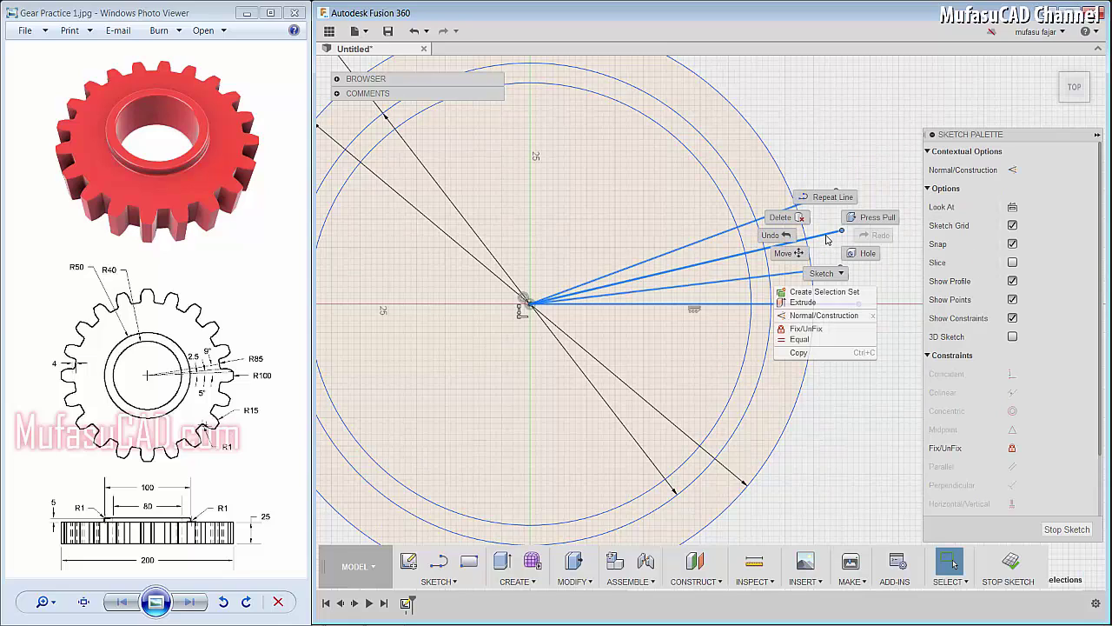
left_click(833, 316)
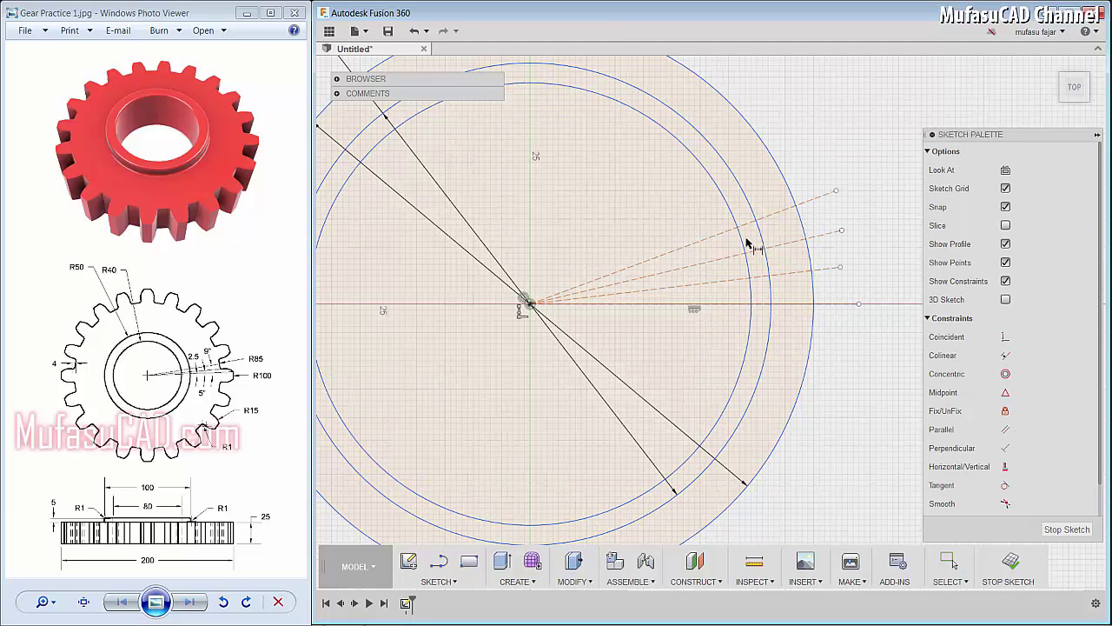
- Dimension the two lower construction lines at 2.5° and 5° from the horizontal
left_click(827, 271)
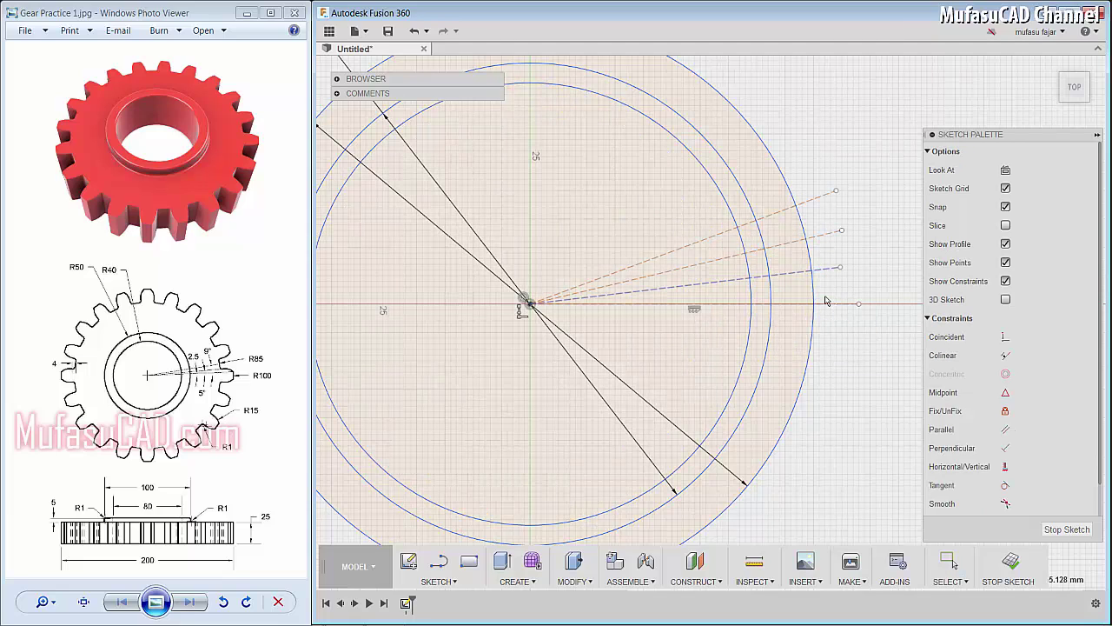
key("d")
left_click(827, 308)
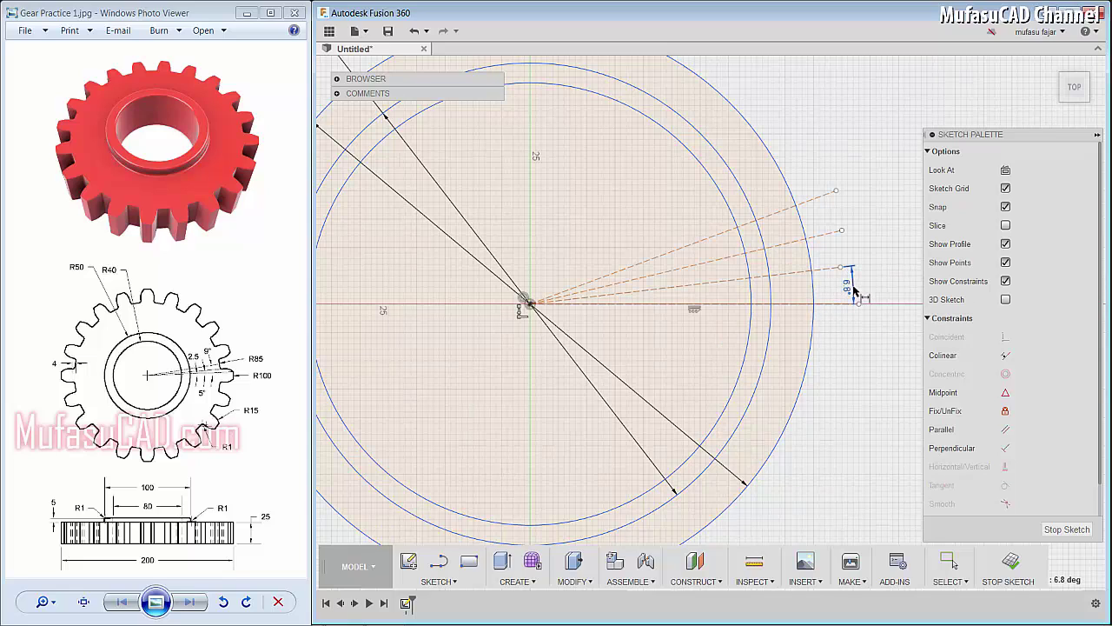
left_click(855, 291)
type("2.5")
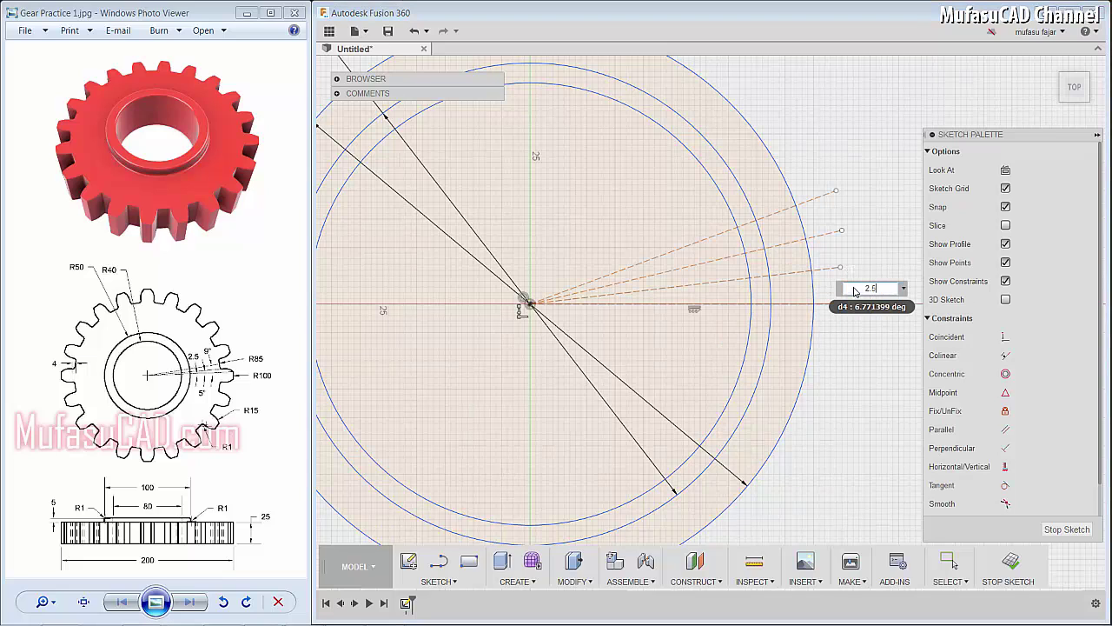
key("Return")
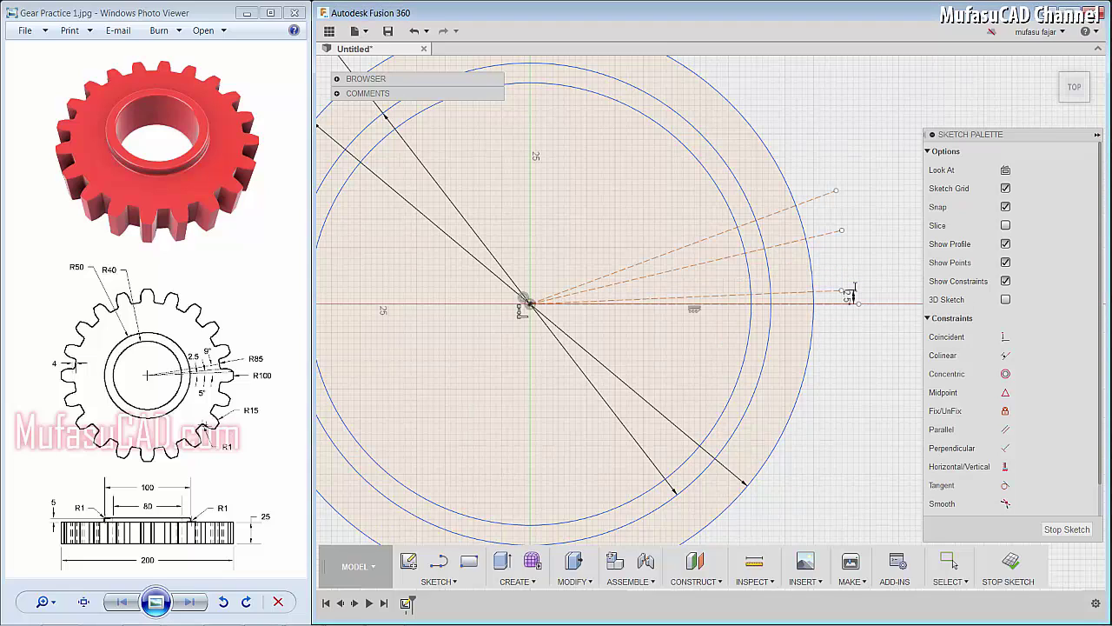
left_click(821, 237)
key("d")
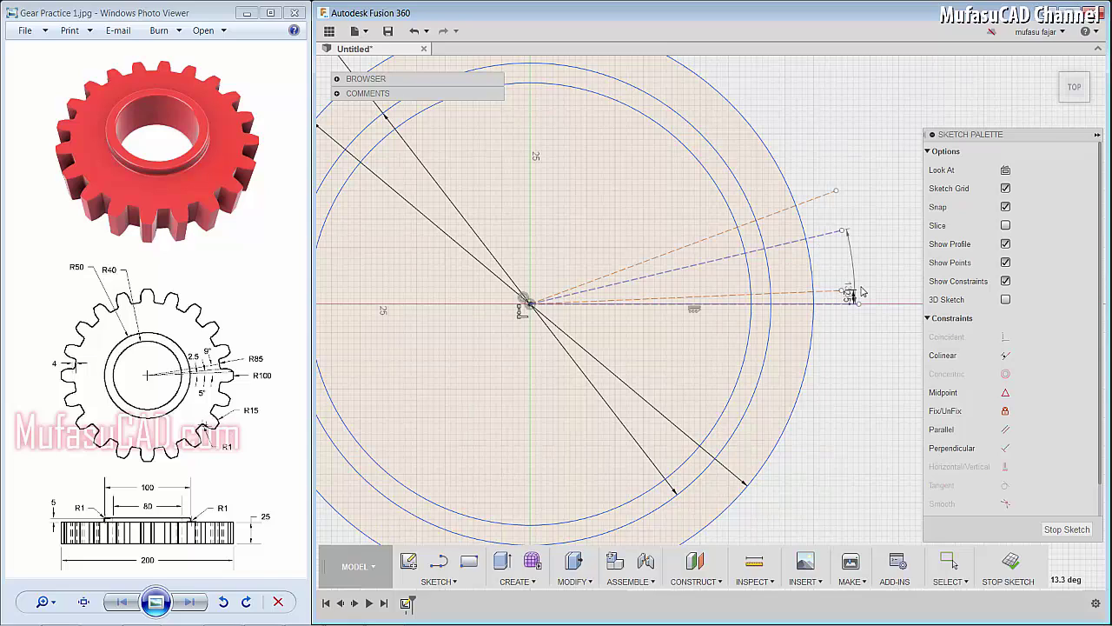
left_click(851, 300)
left_click(868, 279)
type("5")
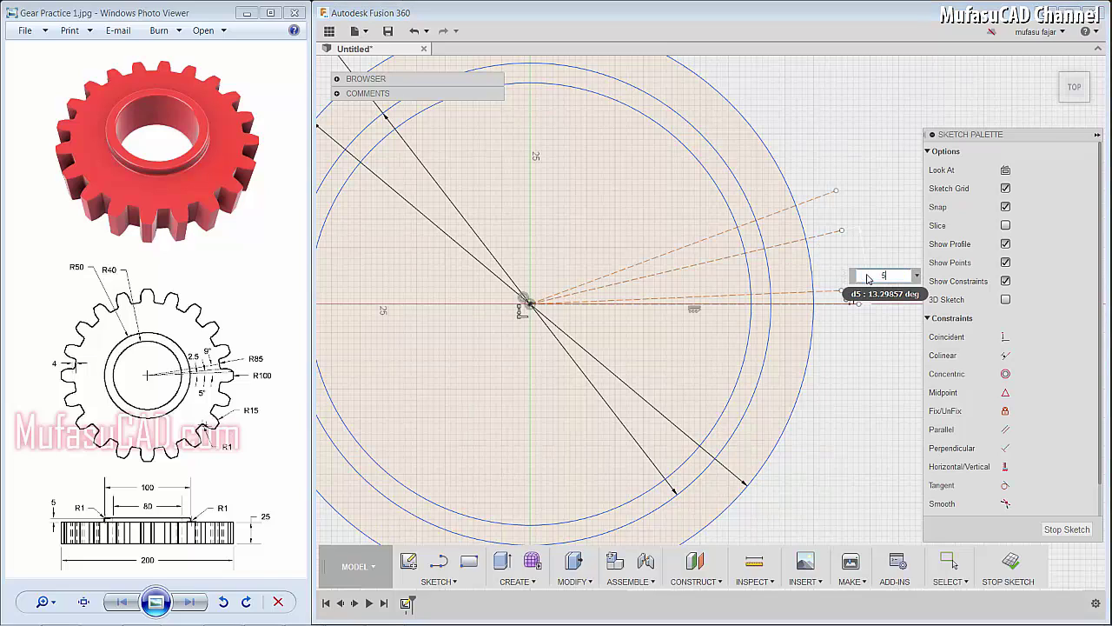
key("Return")
- Fix the third construction line at 9° from the horizontal and zoom in
left_click(821, 202)
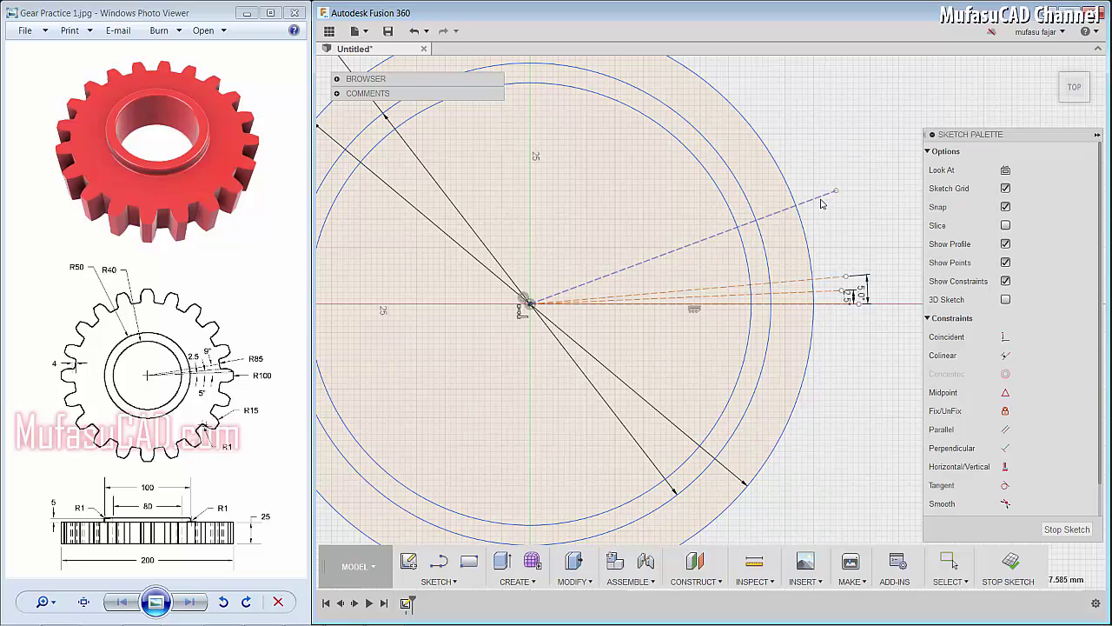
key("d")
left_click(828, 305)
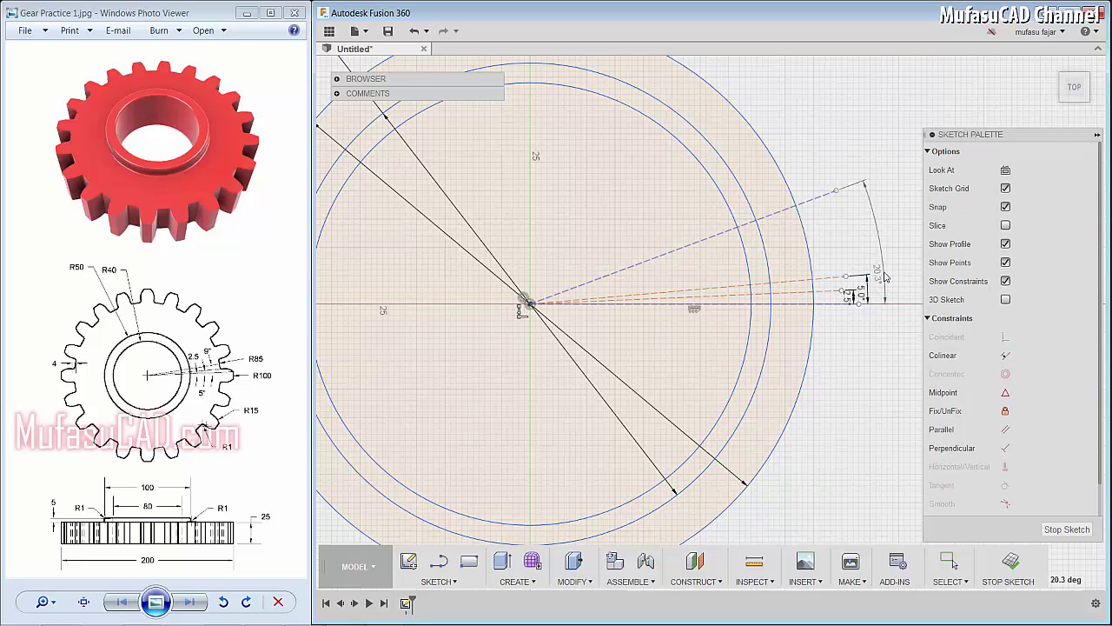
left_click(886, 266)
type("9")
key("Return")
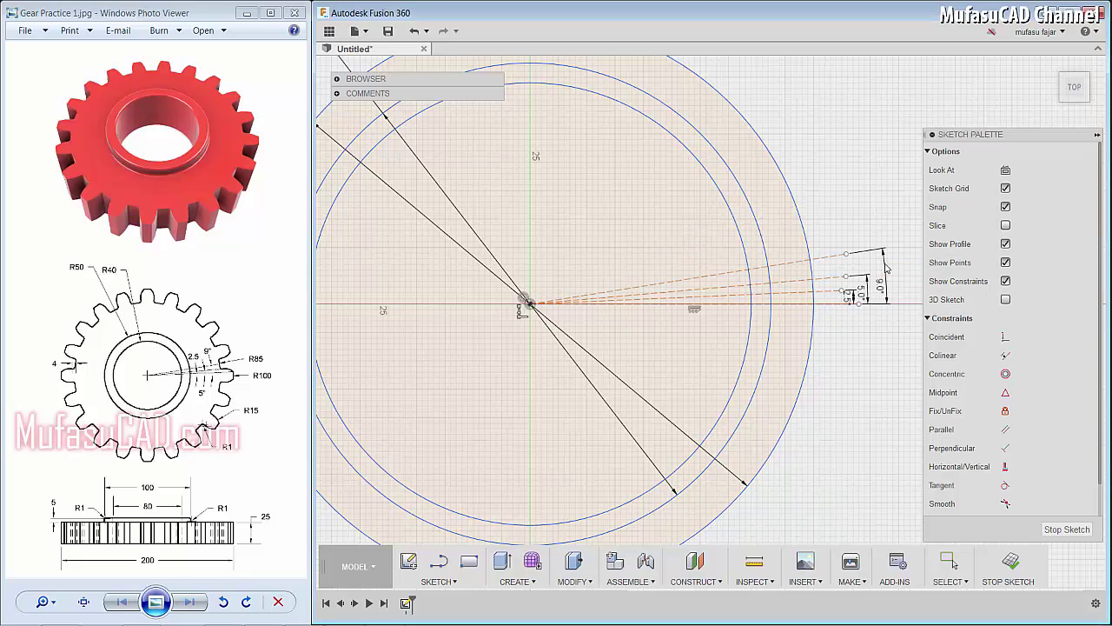
scroll(833, 298, "up", 3)
scroll(832, 298, "up", 4)
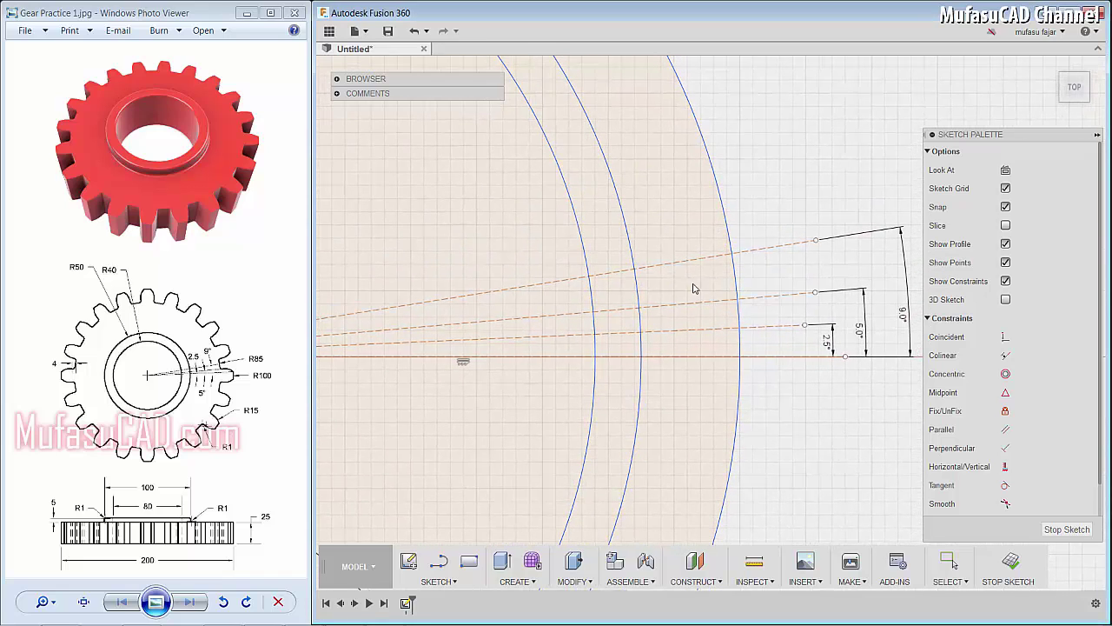
left_click(450, 584)
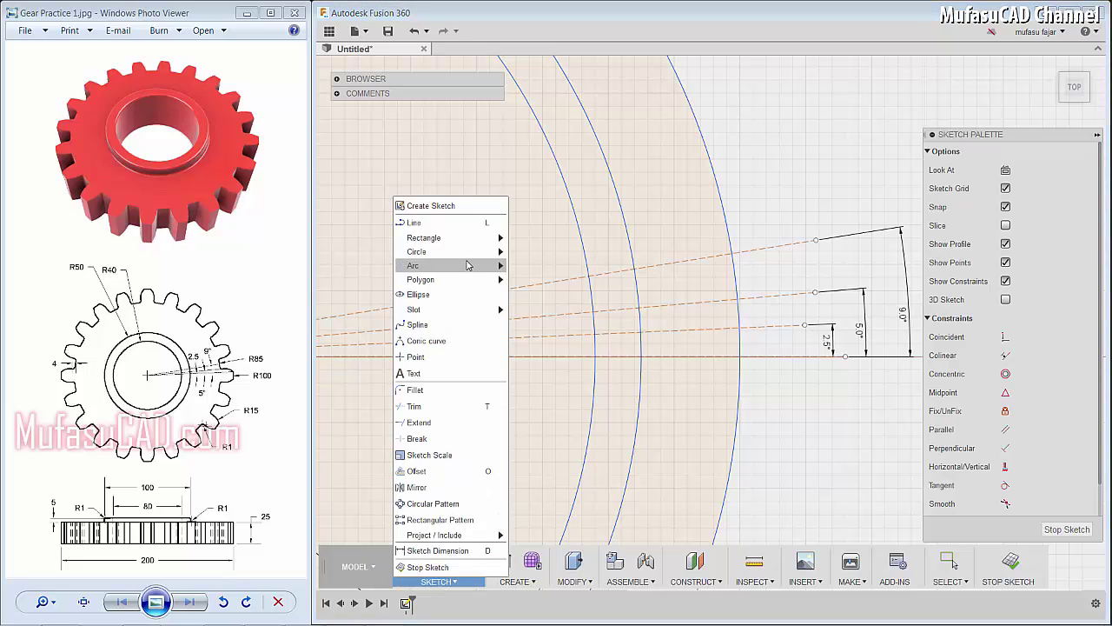
- Draw a 3-point arc from the 5.0° line to the 2.5° line, dimensioned R15
mouse_move(467, 265)
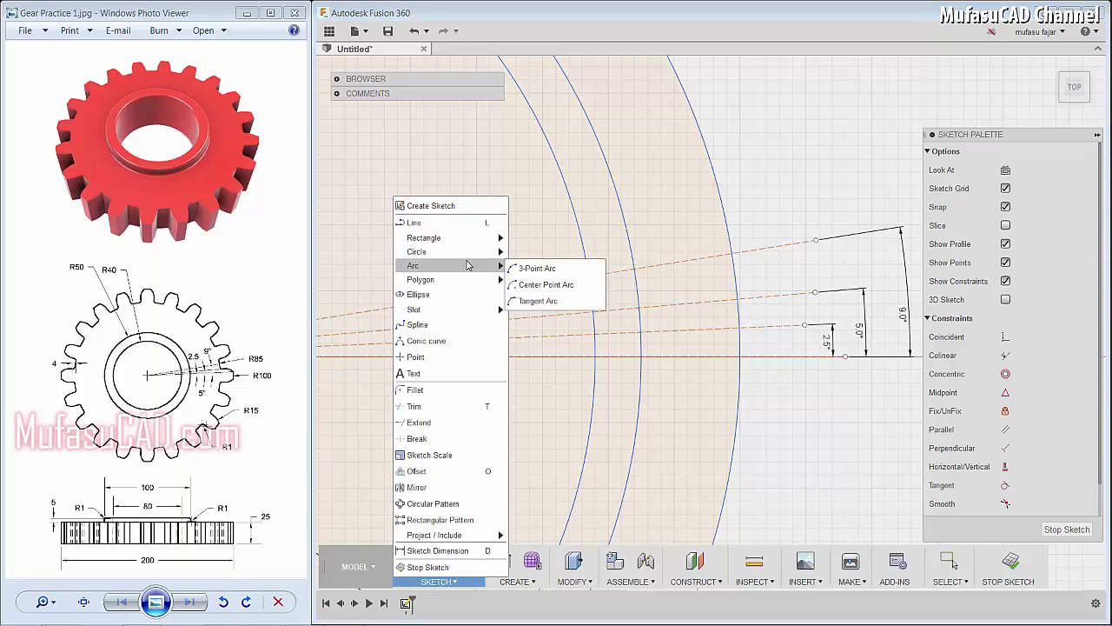
left_click(551, 270)
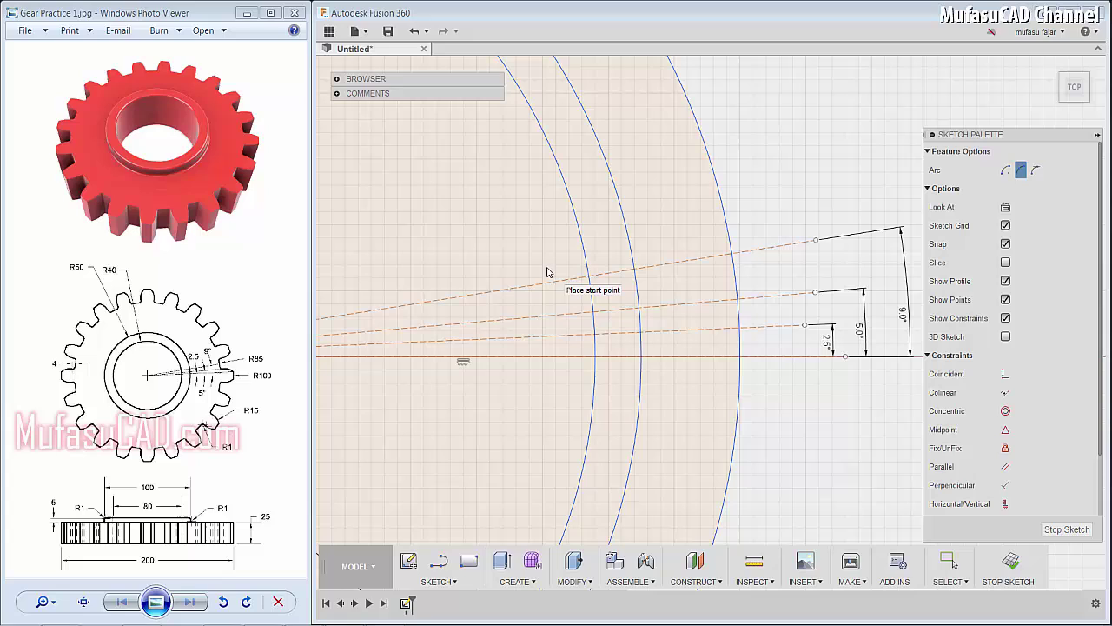
left_click(639, 308)
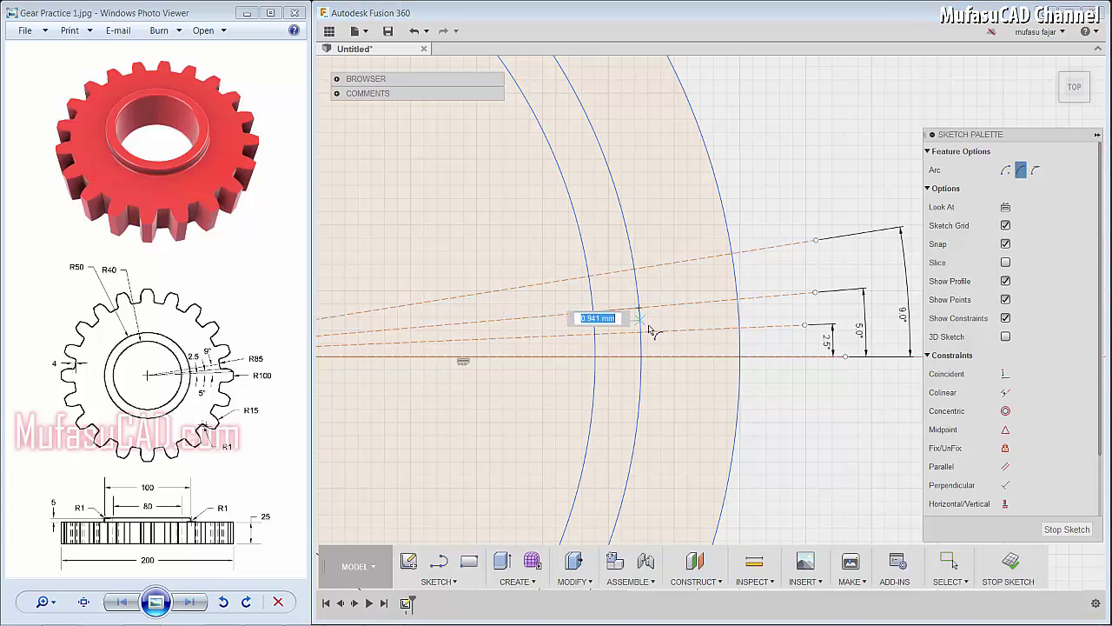
left_click(737, 331)
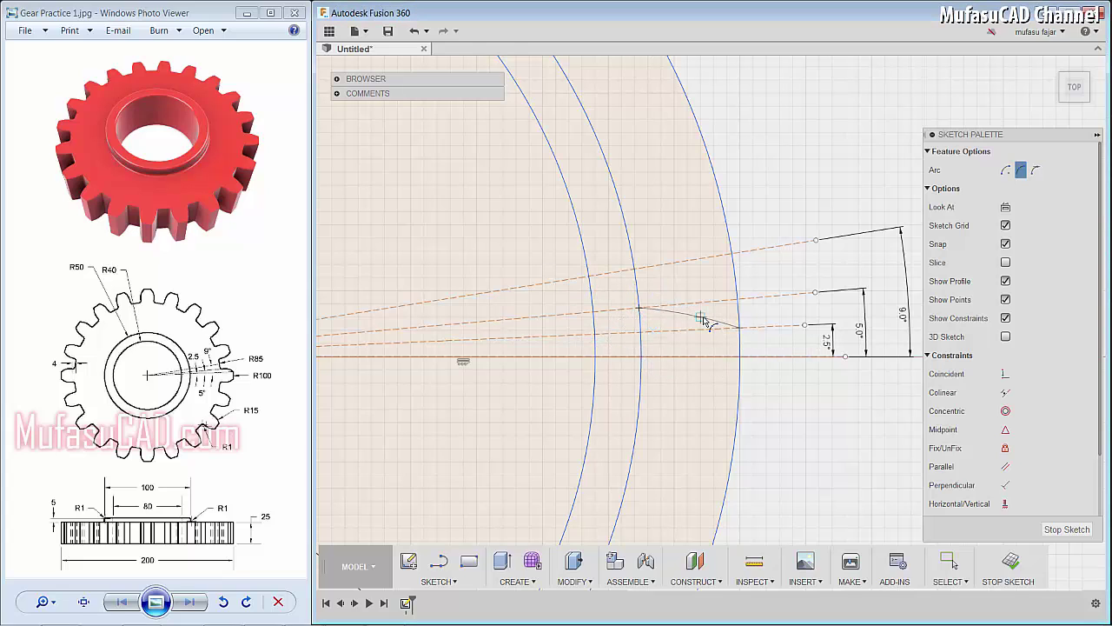
left_click(700, 318)
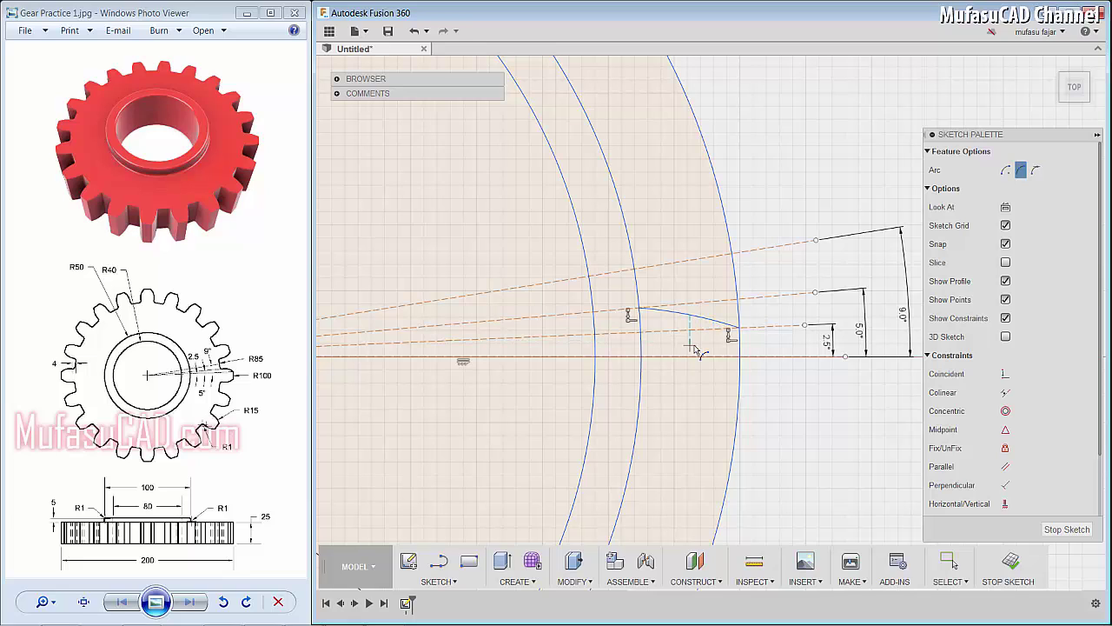
key("d")
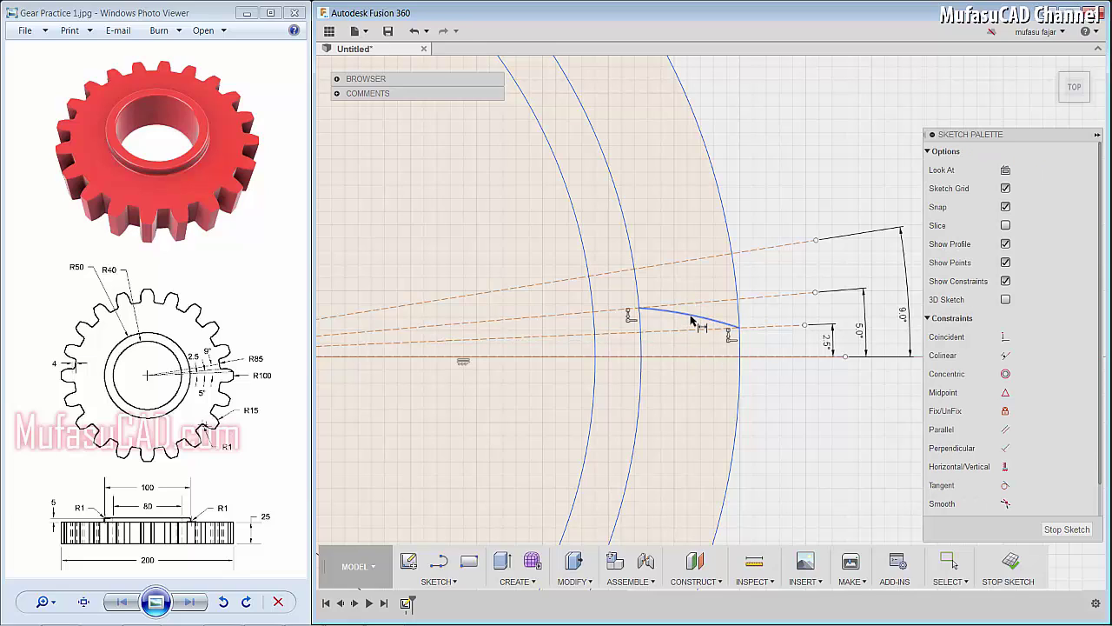
left_click(702, 316)
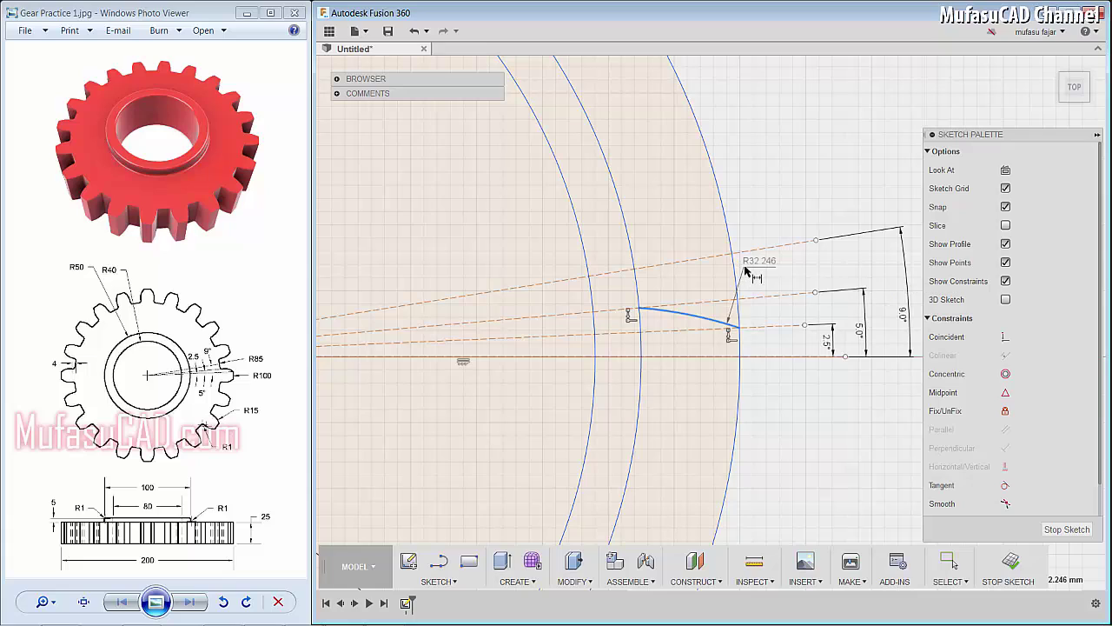
left_click(752, 270)
type("1")
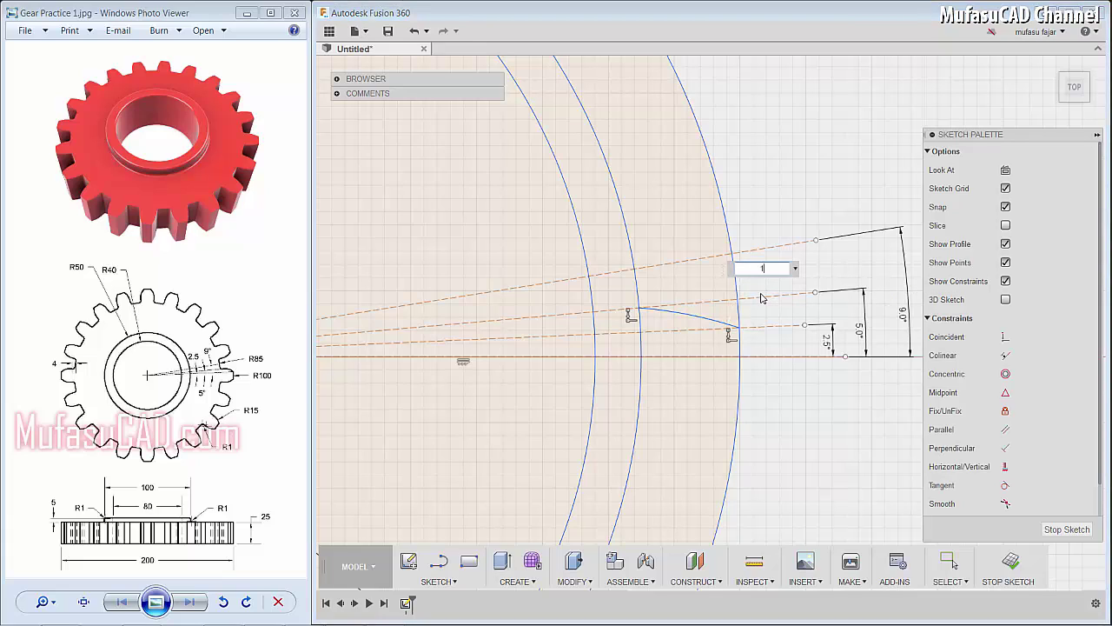
type("5")
key("Return")
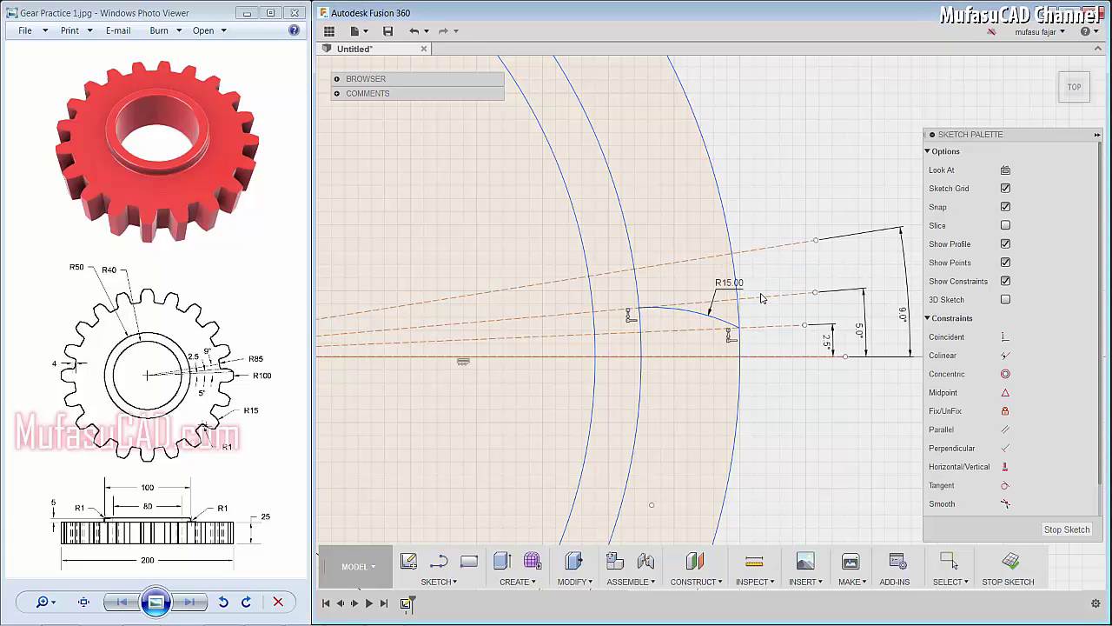
- Add a short line from the arc's left end to the inner circle
key("t")
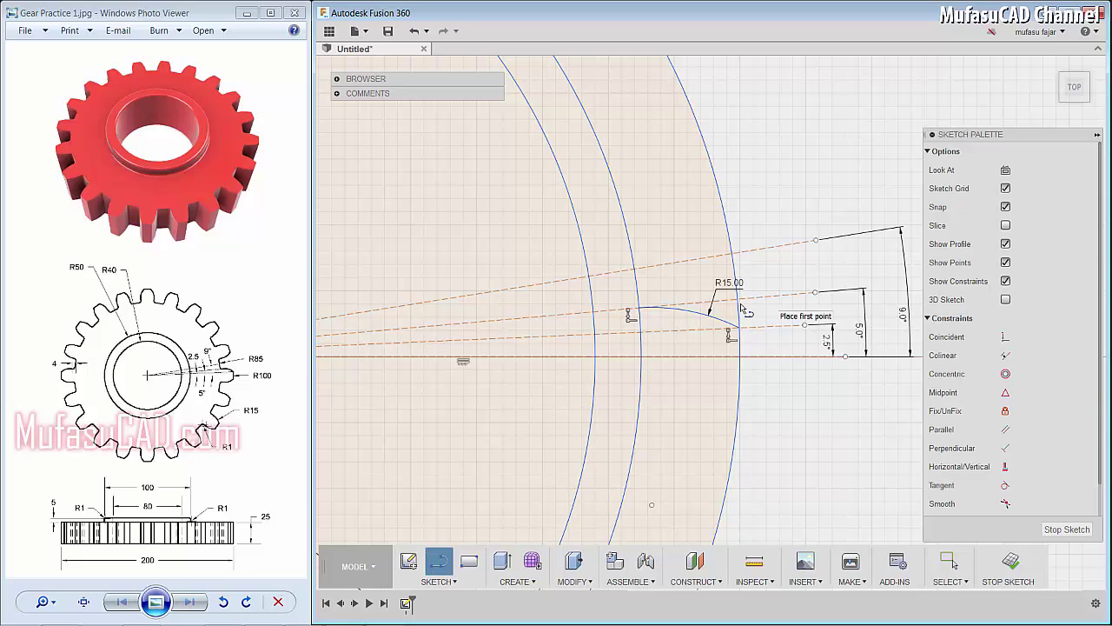
left_click(637, 309)
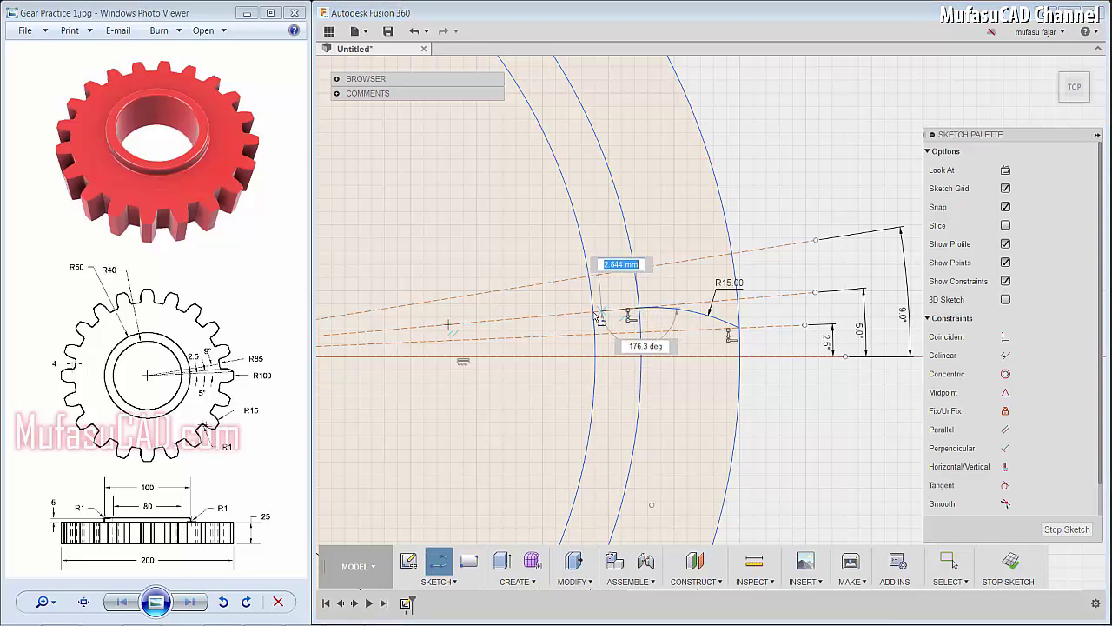
double_click(594, 311)
right_click(739, 222)
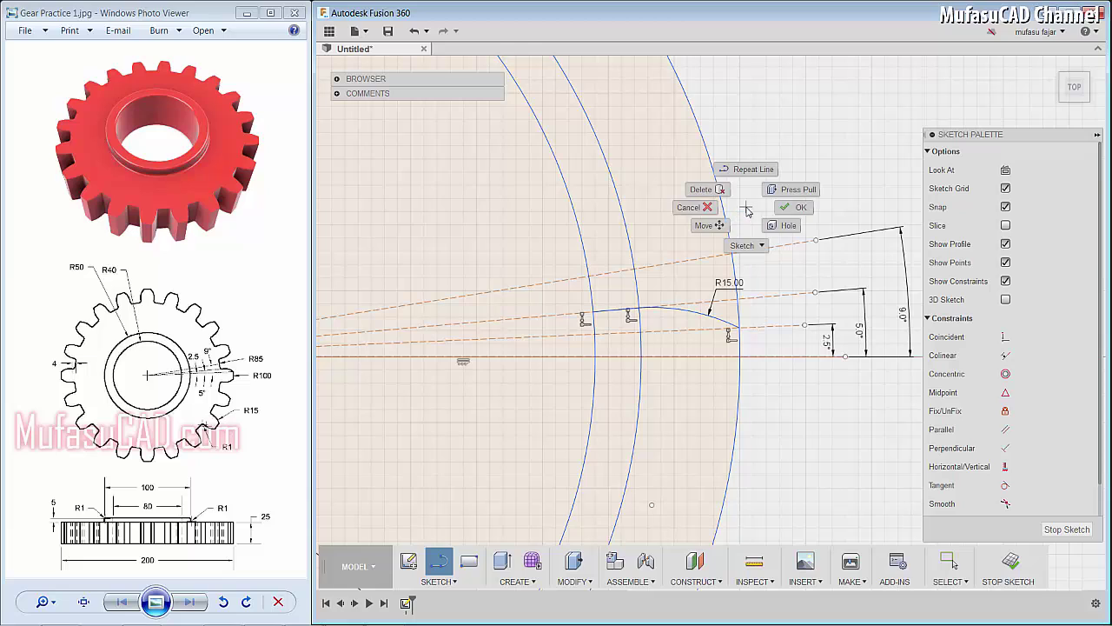
left_click(786, 218)
- Trim the excess circle and line segments around the half-tooth profile
key("t")
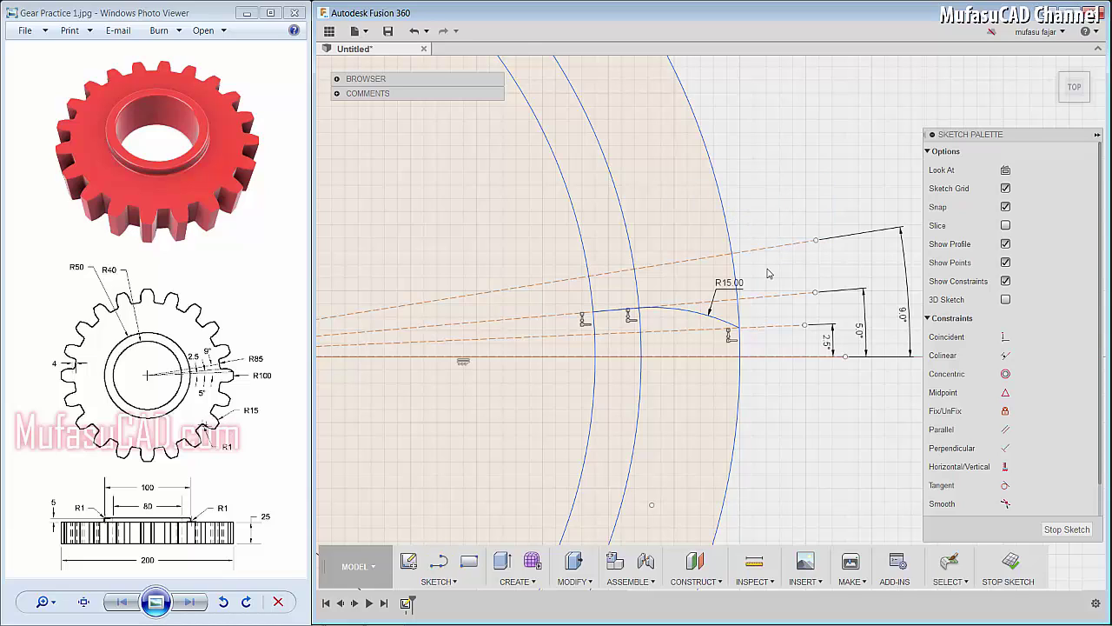
left_click(740, 318)
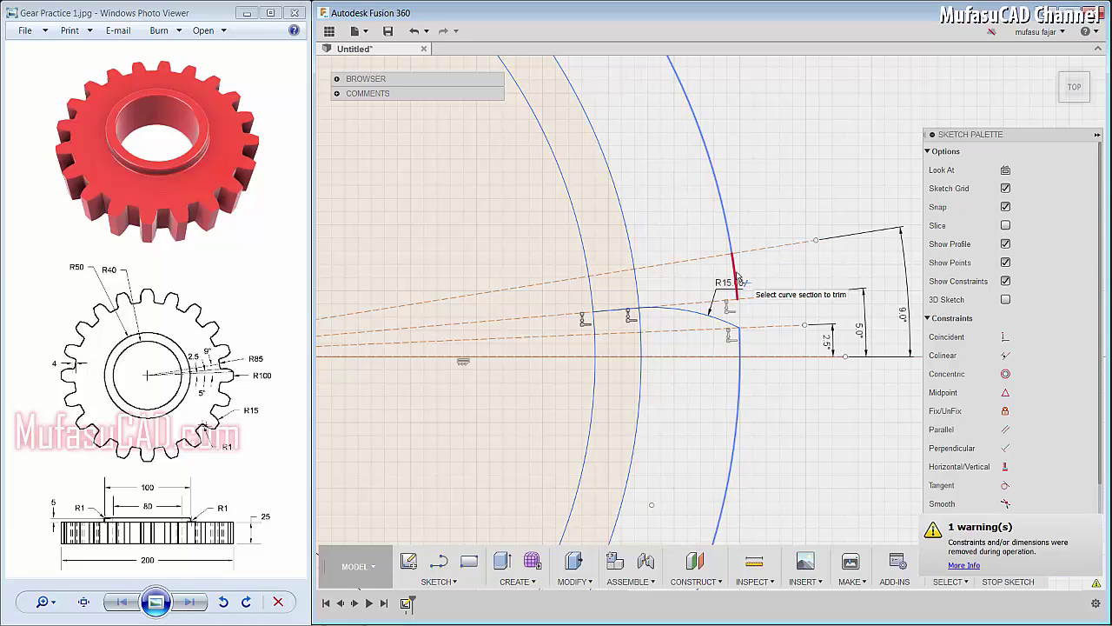
left_click(730, 237)
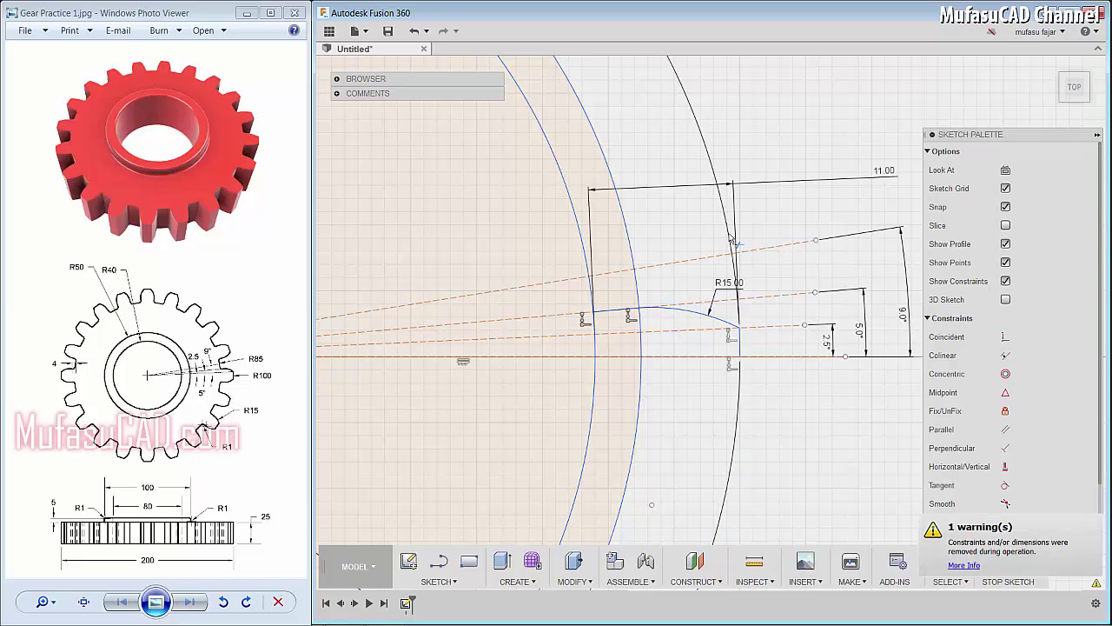
left_click(637, 258)
left_click(641, 289)
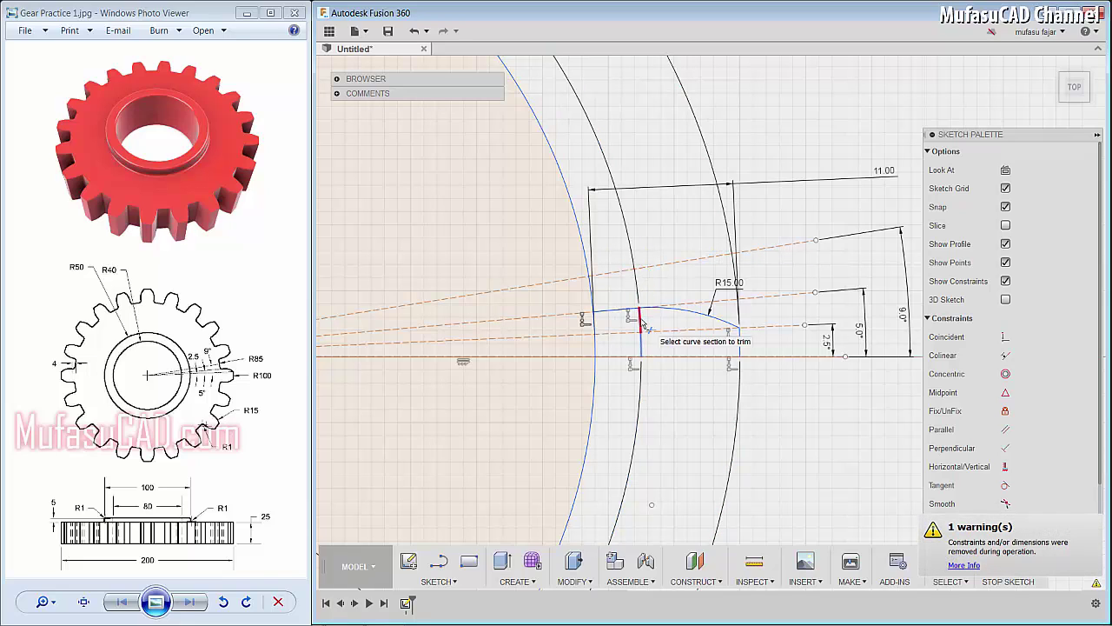
left_click(640, 335)
left_click(587, 260)
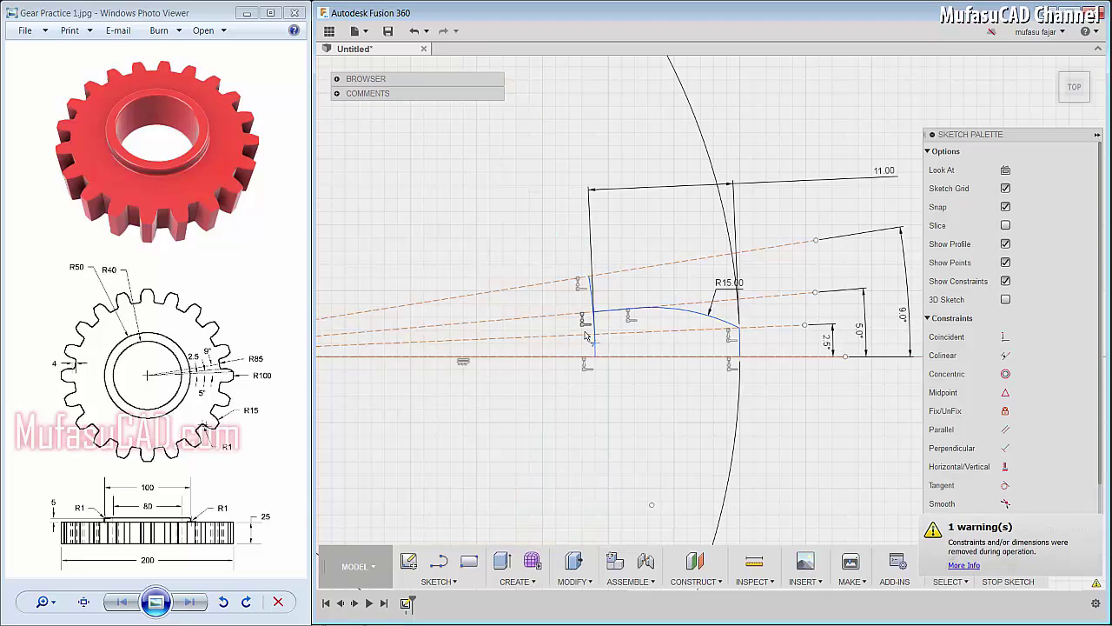
left_click(596, 330)
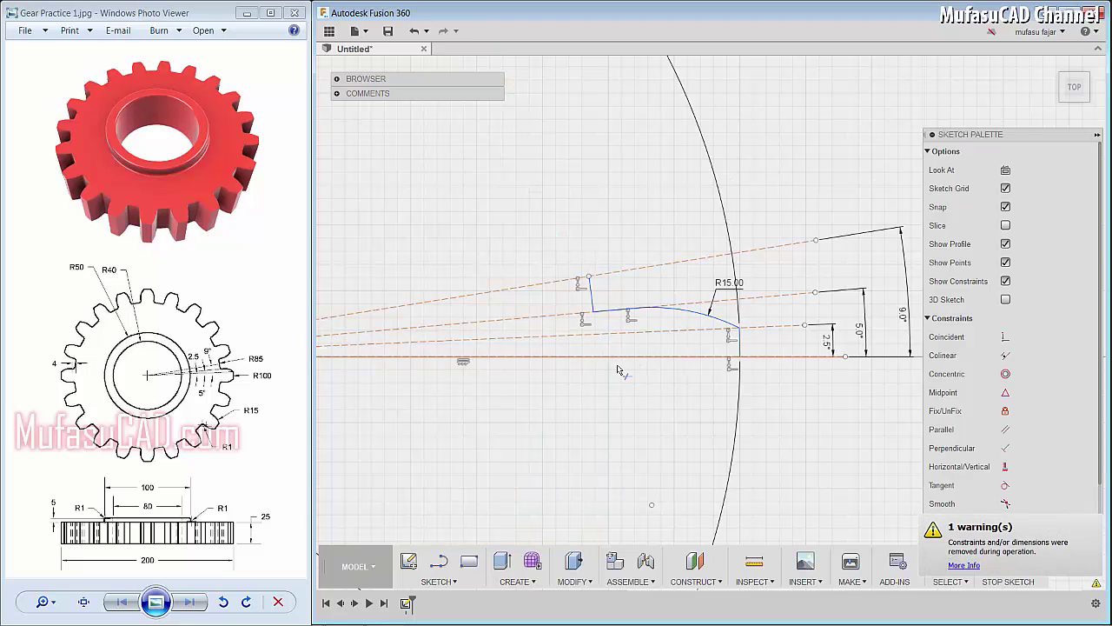
right_click(646, 201)
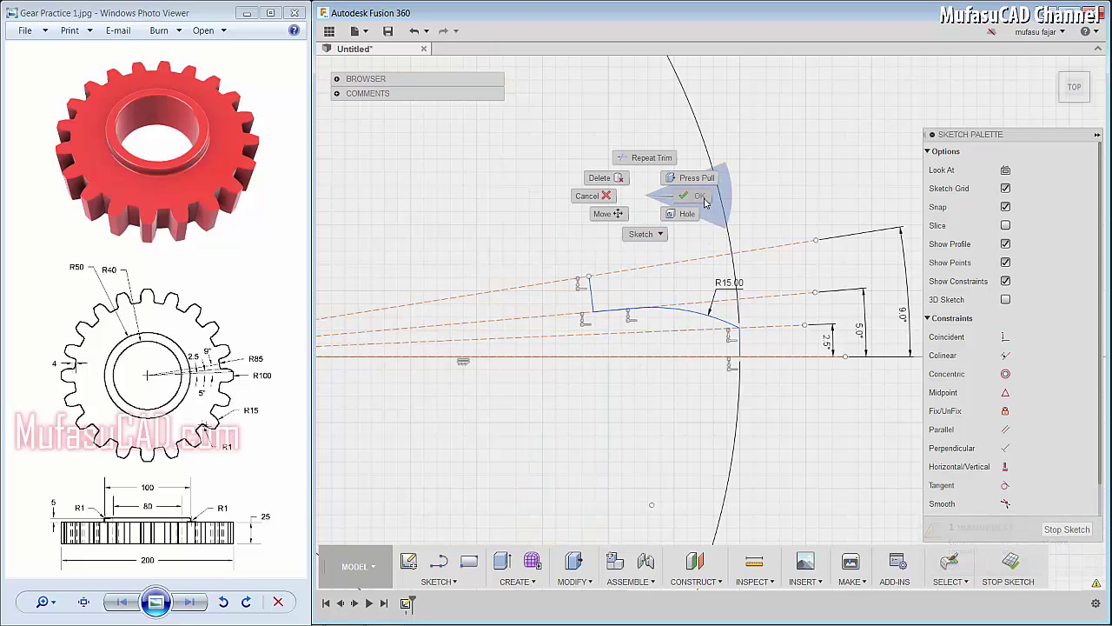
key("Escape")
- Delete the helper construction lines and their angle dimensions
mouse_move(826, 239)
left_mouse_down()
mouse_move(770, 336)
mouse_move(787, 299)
left_mouse_up()
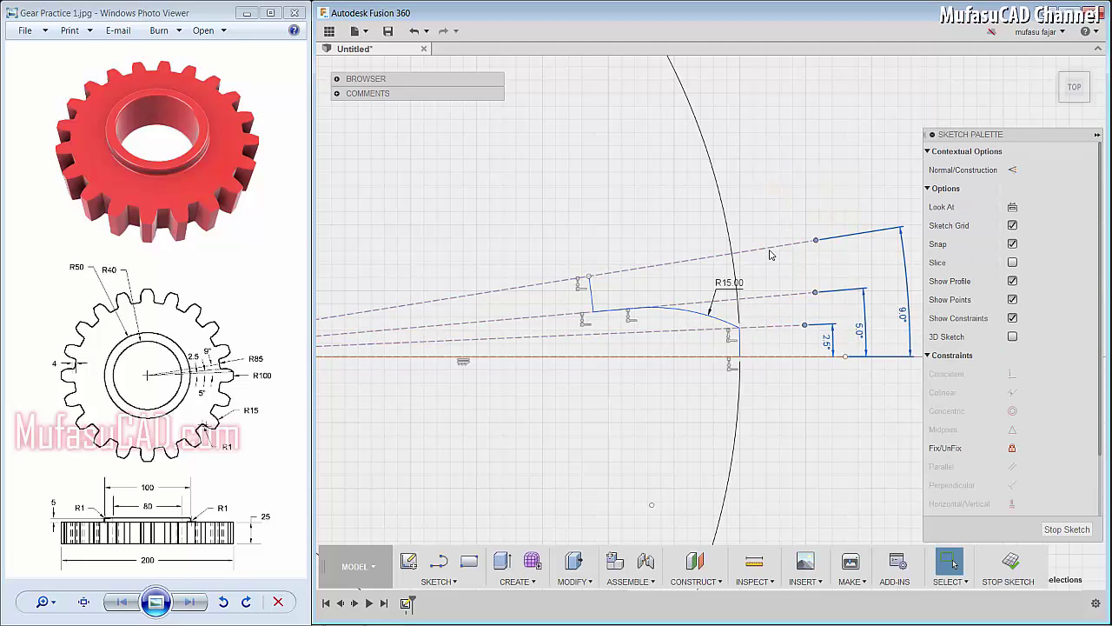
right_click(757, 225)
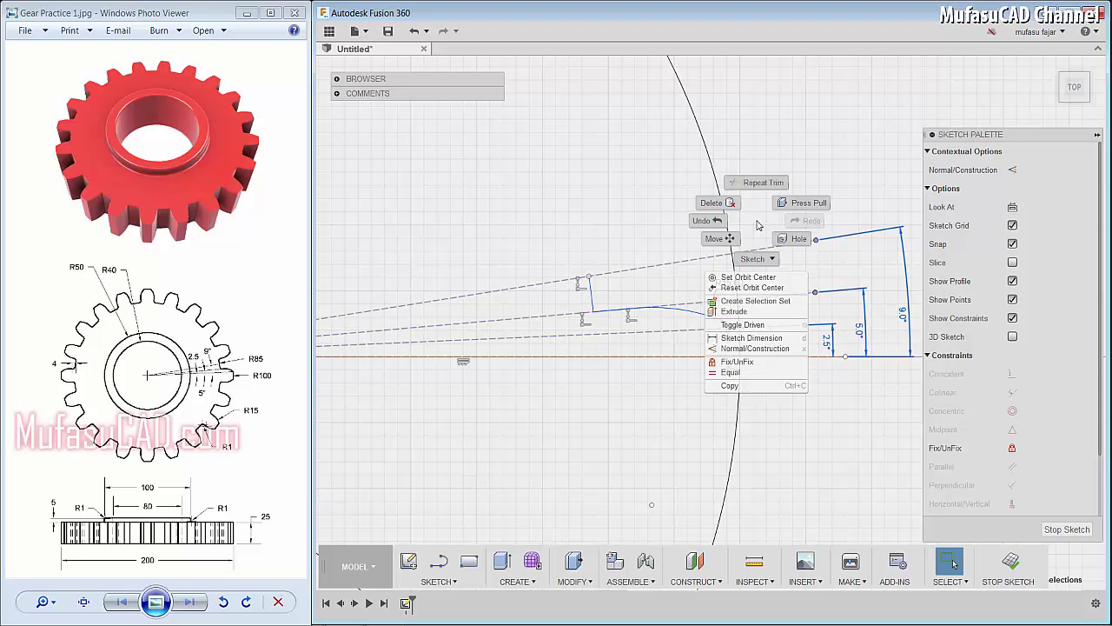
left_click(712, 205)
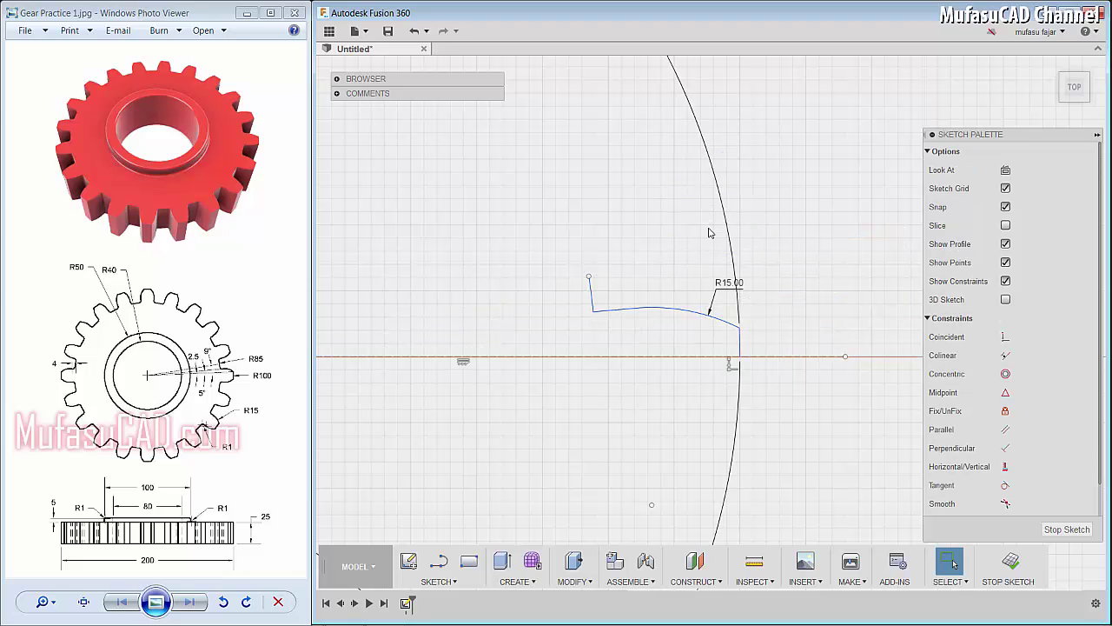
middle_click_drag(776, 330, 736, 247)
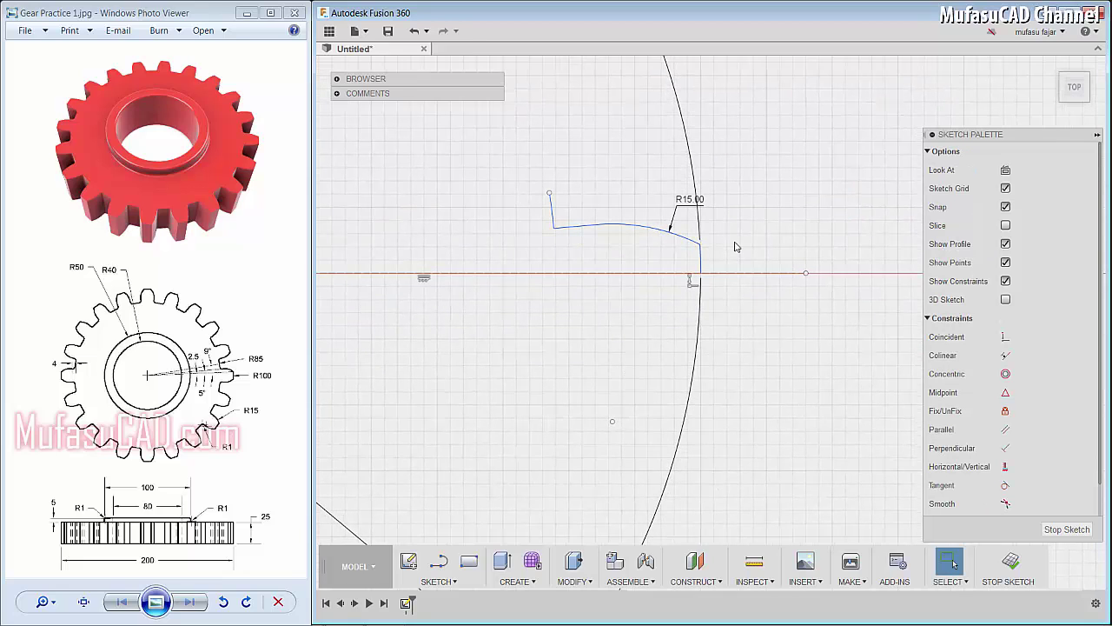
- Fillet the corner between the tooth curve and the short vertical line at R1
left_click(450, 583)
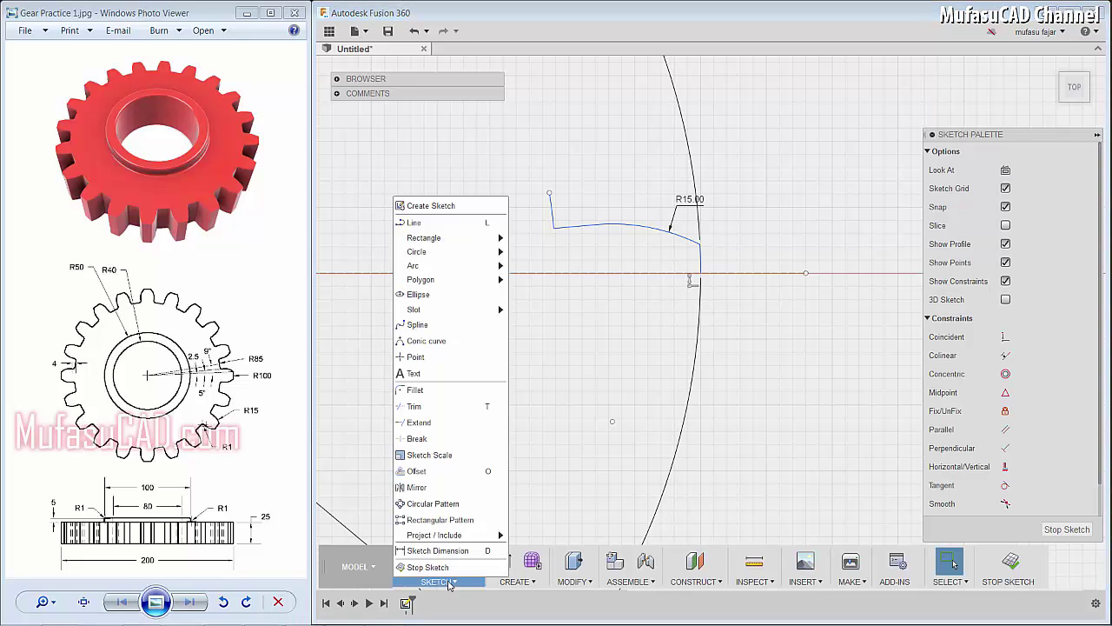
left_click(423, 389)
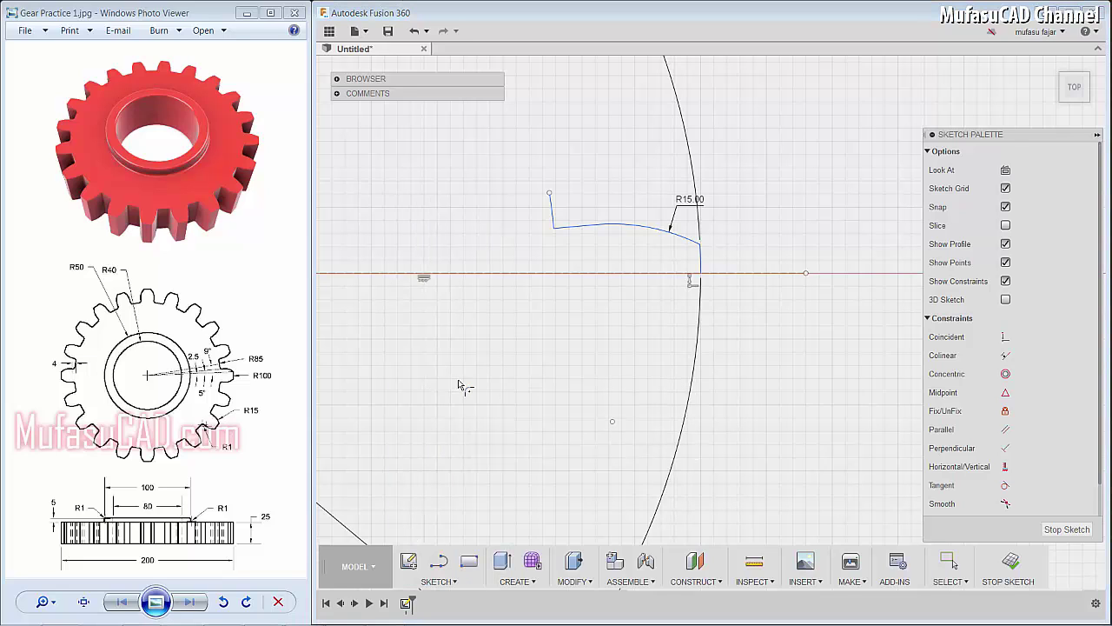
left_click(570, 231)
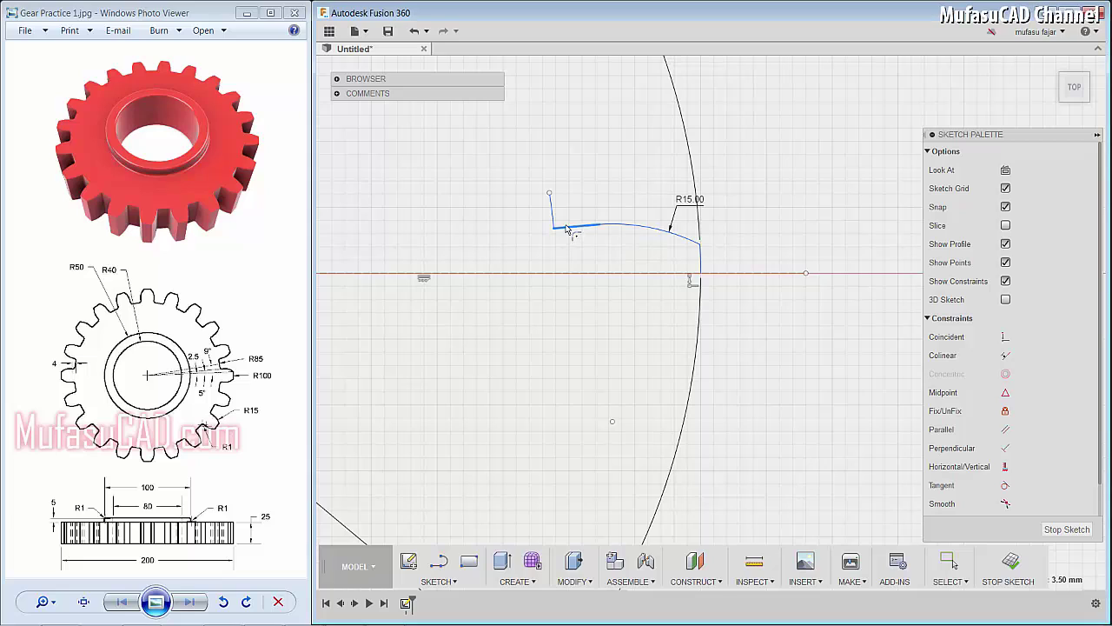
left_click(552, 223)
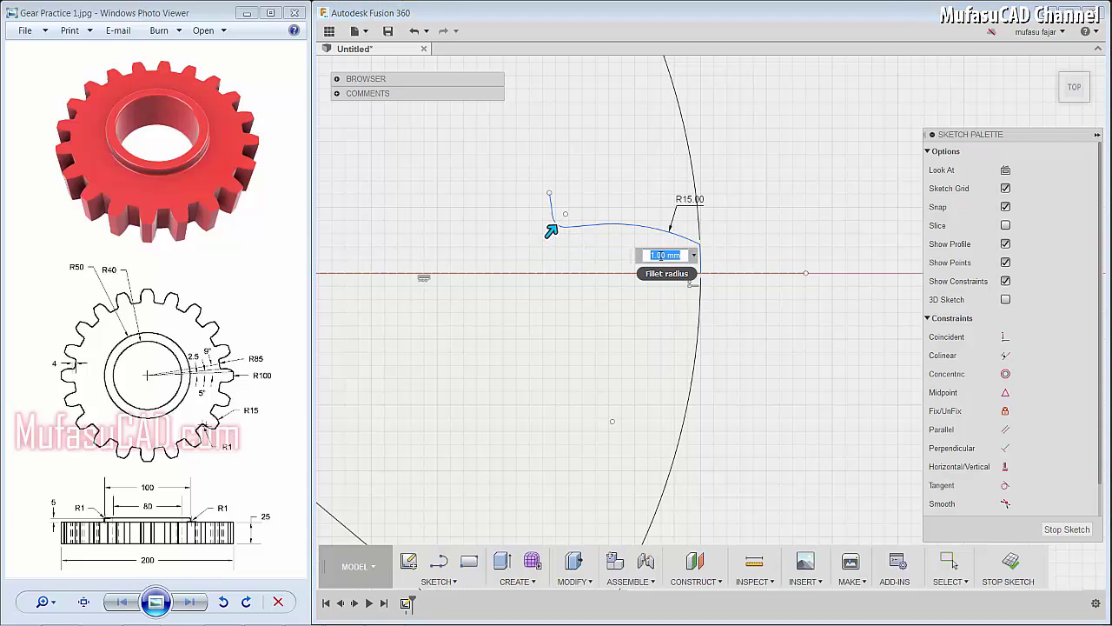
type("1")
key("Return")
key("Escape")
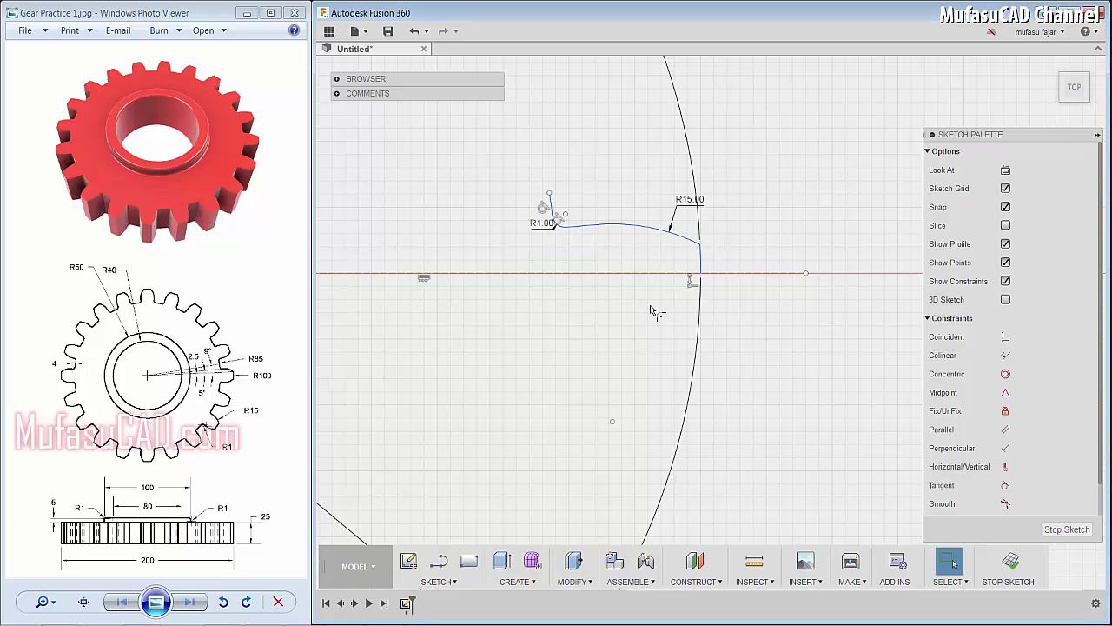
left_click(439, 581)
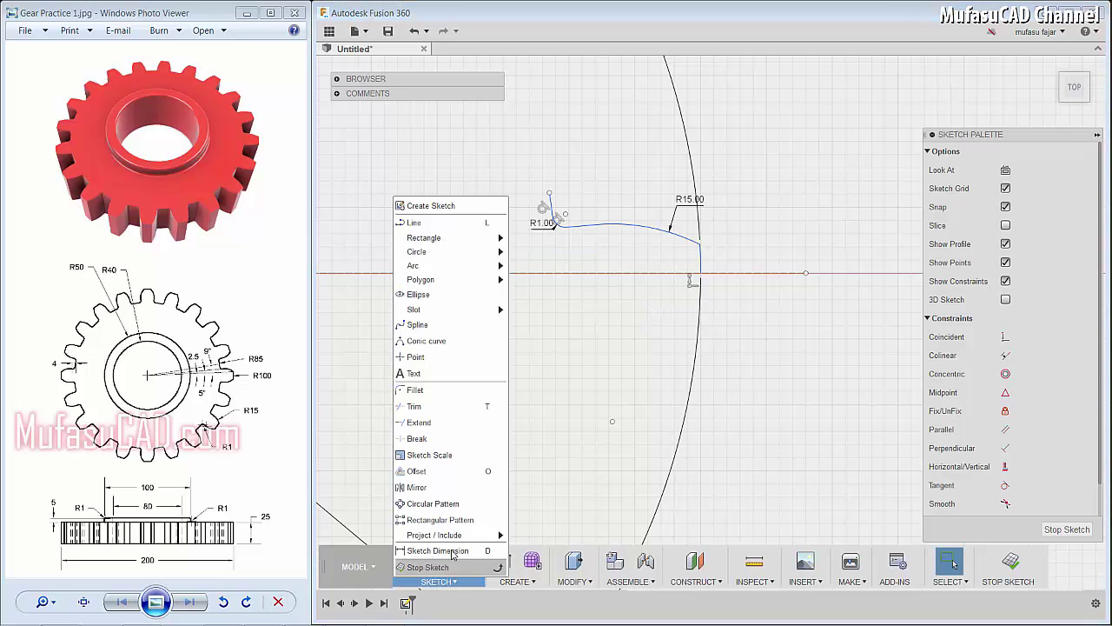
- Mirror the tooth curve, R15 arc and R1 fillet across the horizontal axis
left_click(417, 488)
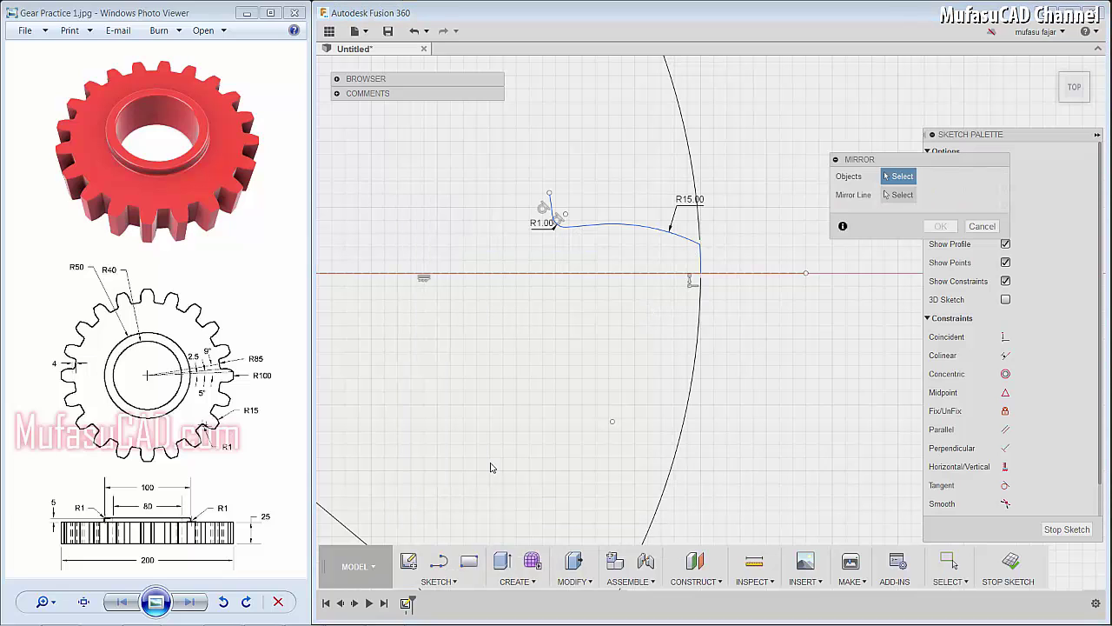
left_click(701, 261)
left_click(652, 233)
left_click(565, 226)
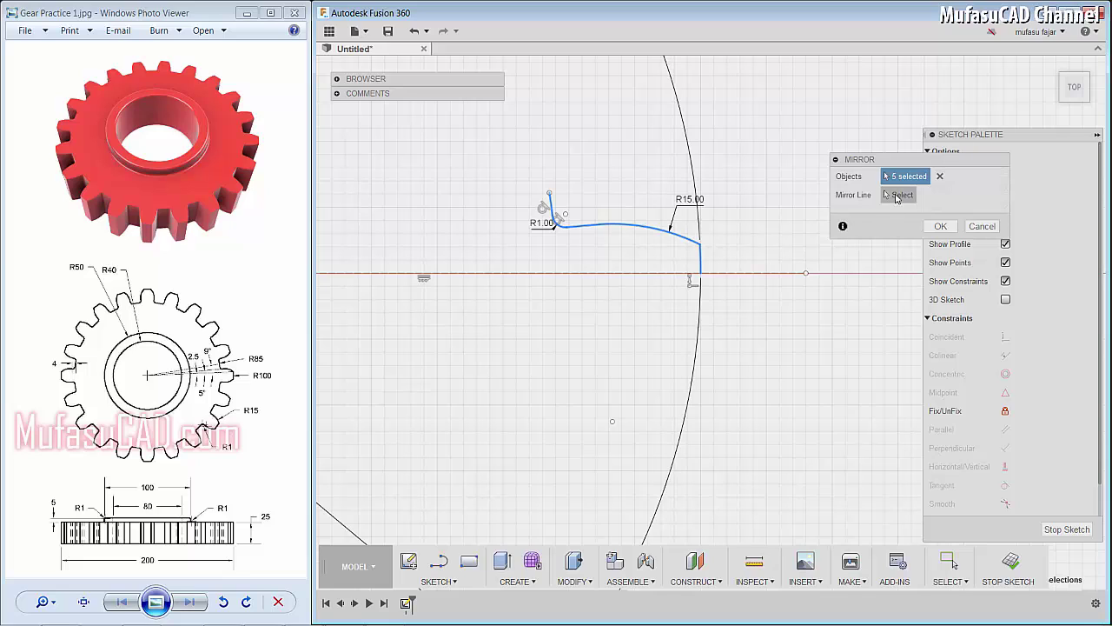
left_click(898, 197)
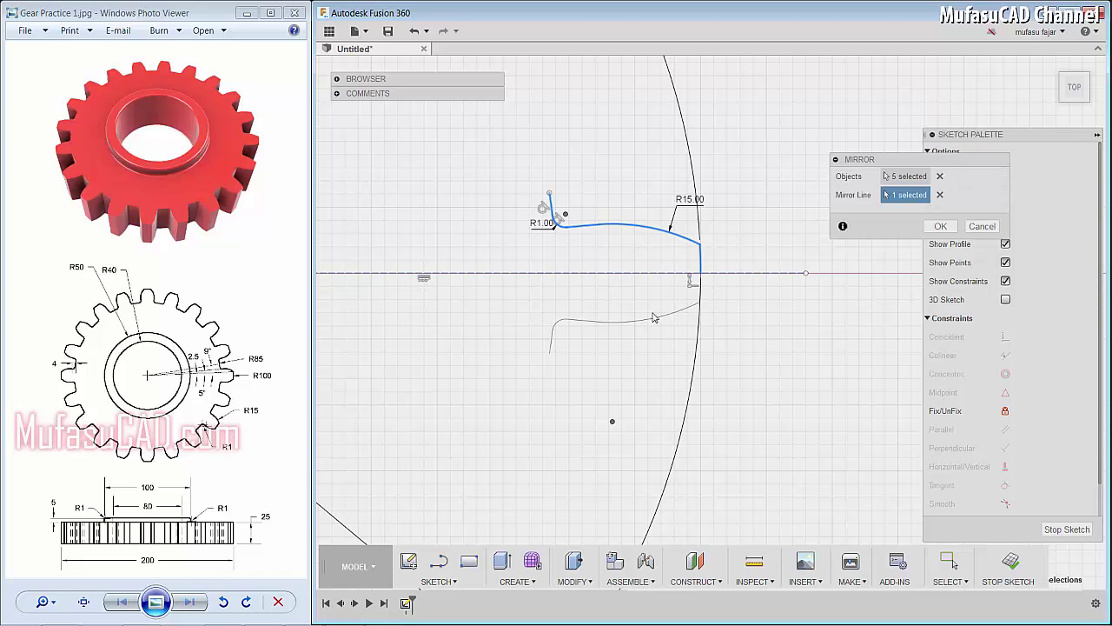
left_click(940, 226)
scroll(666, 278, "down", 1)
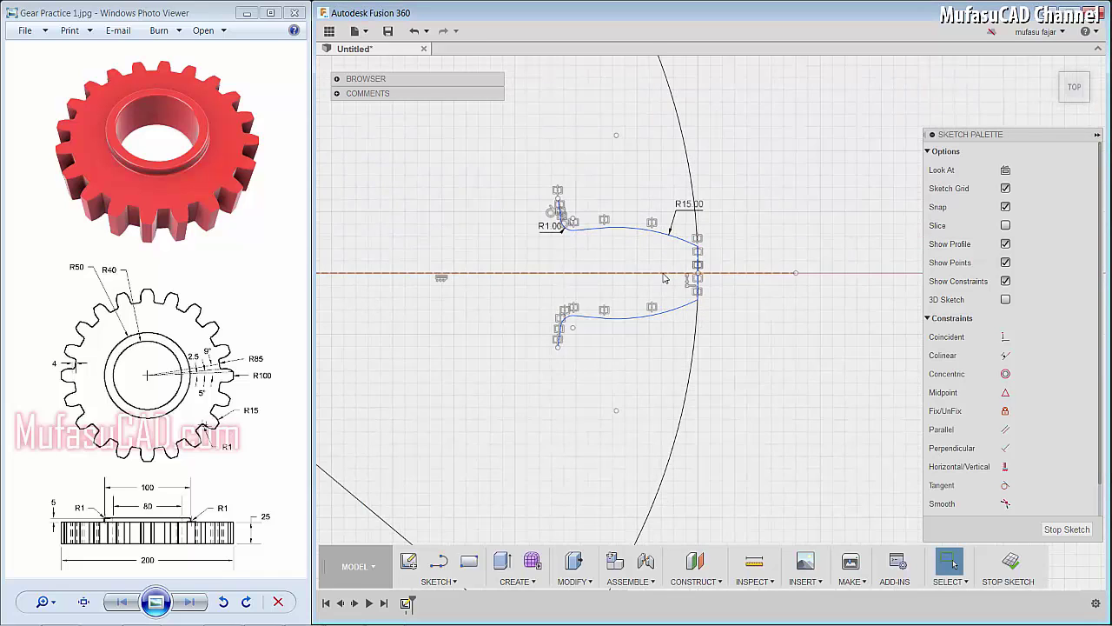
scroll(663, 279, "down", 5)
key("x")
middle_click_drag(569, 289, 699, 293)
- Start a circular pattern and select the upper, right-edge and lower tooth curves
left_click(439, 576)
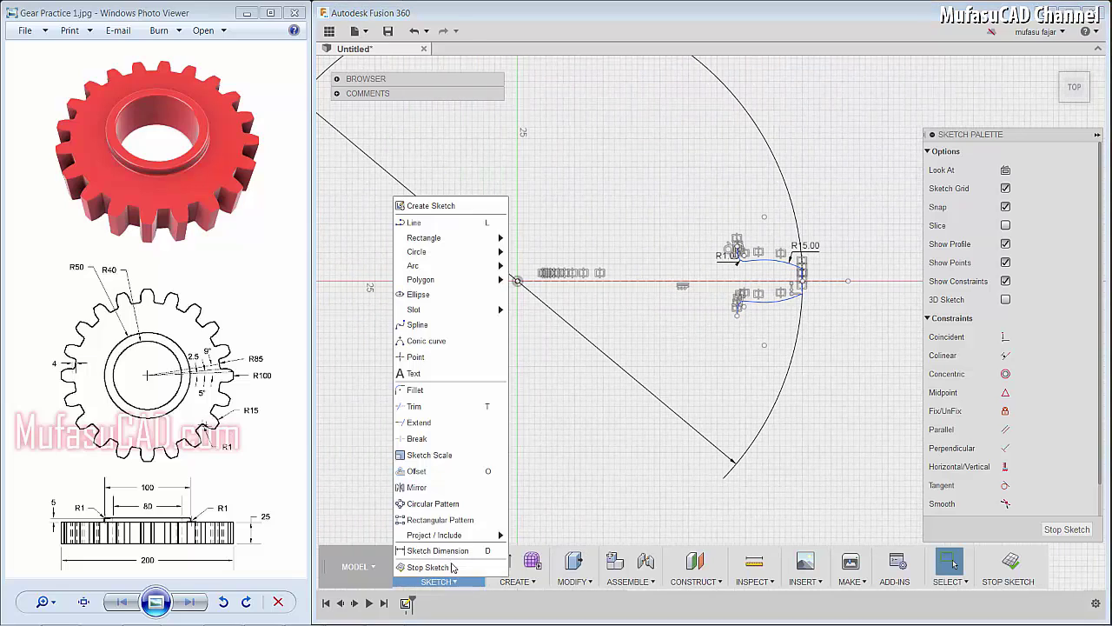
left_click(442, 504)
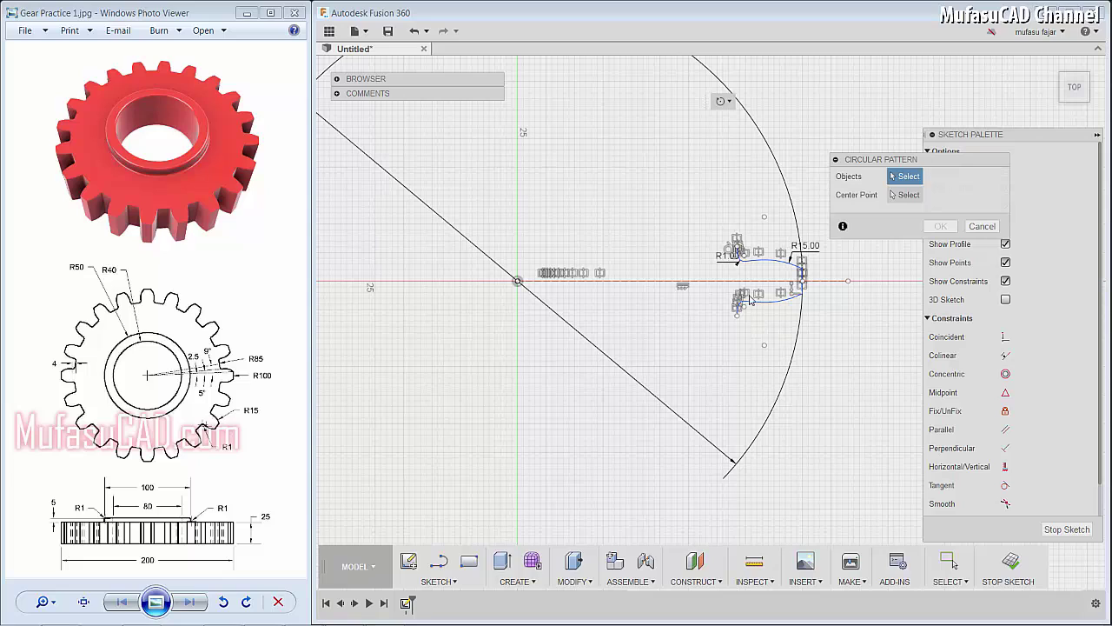
left_click(742, 262)
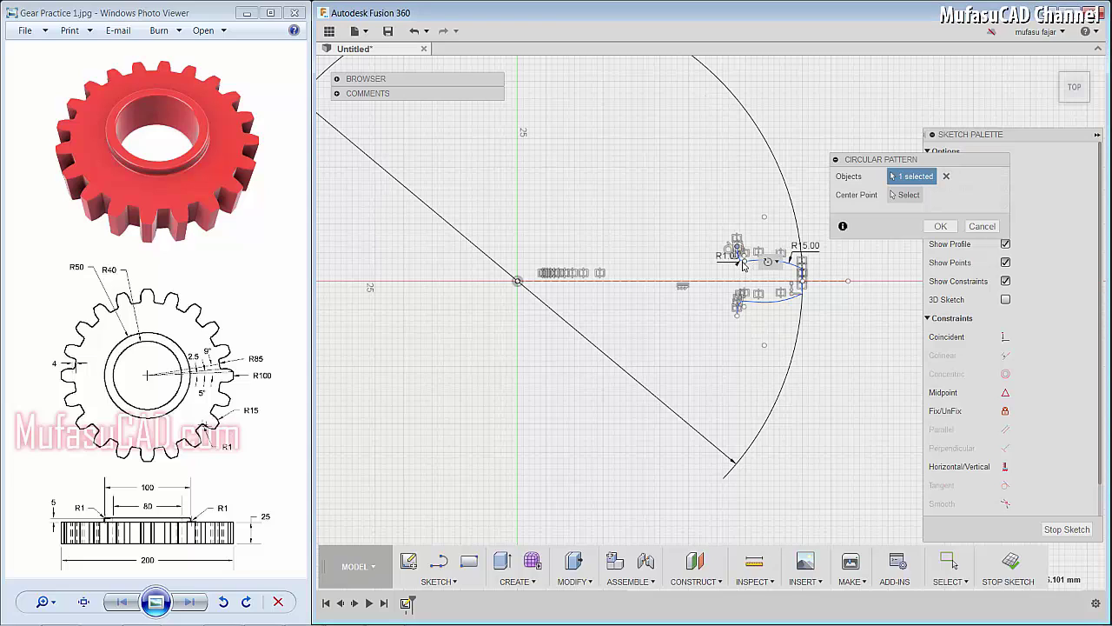
left_click(753, 260)
left_click(759, 261)
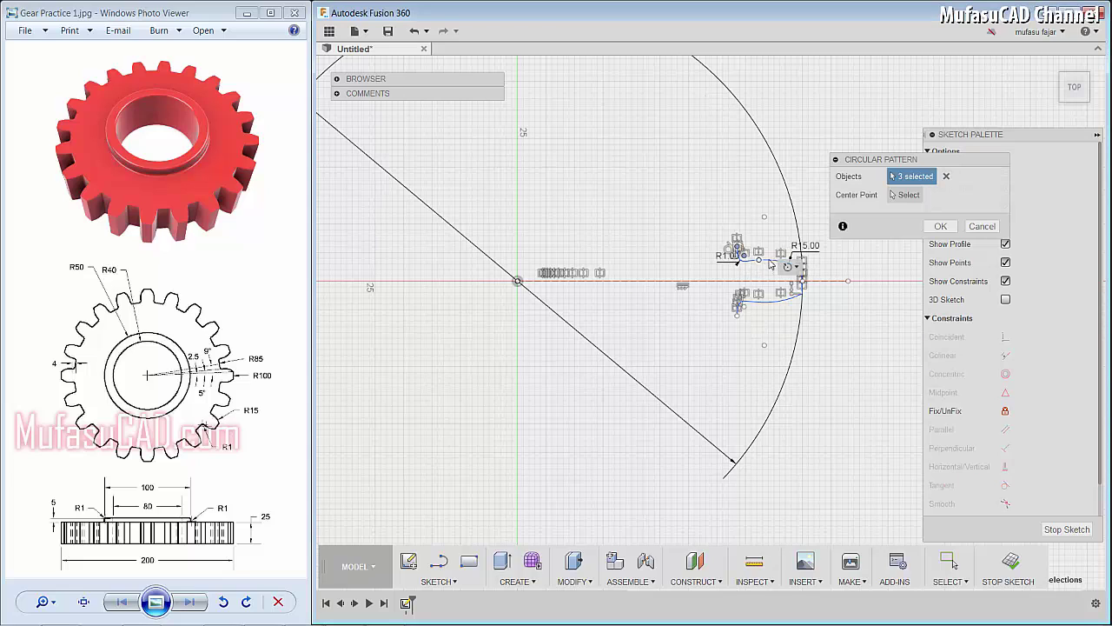
left_click(801, 276)
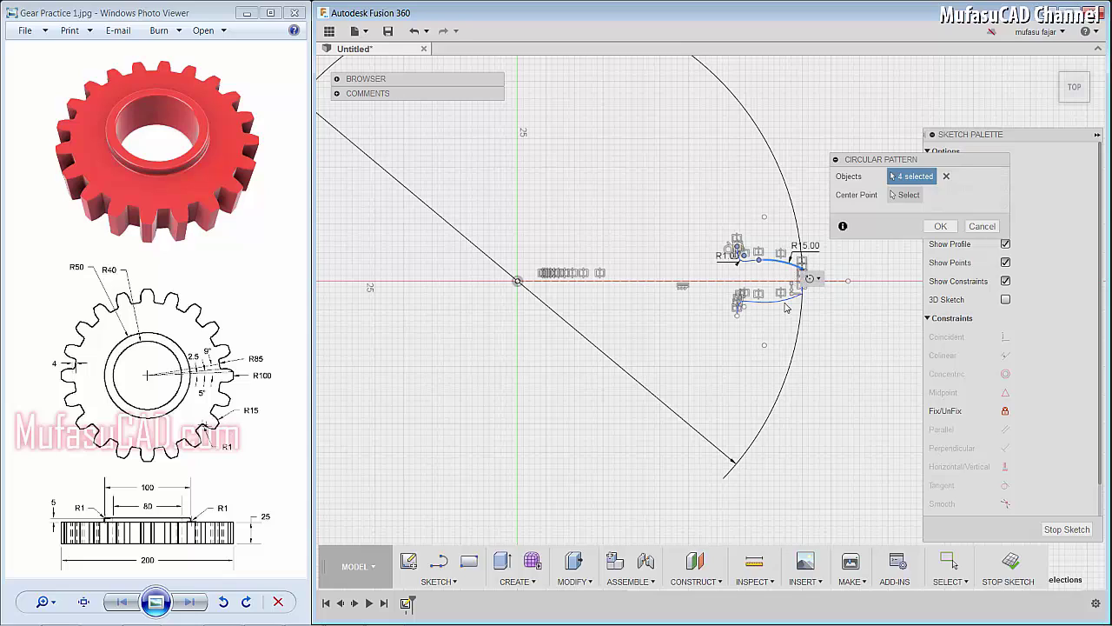
left_click(789, 300)
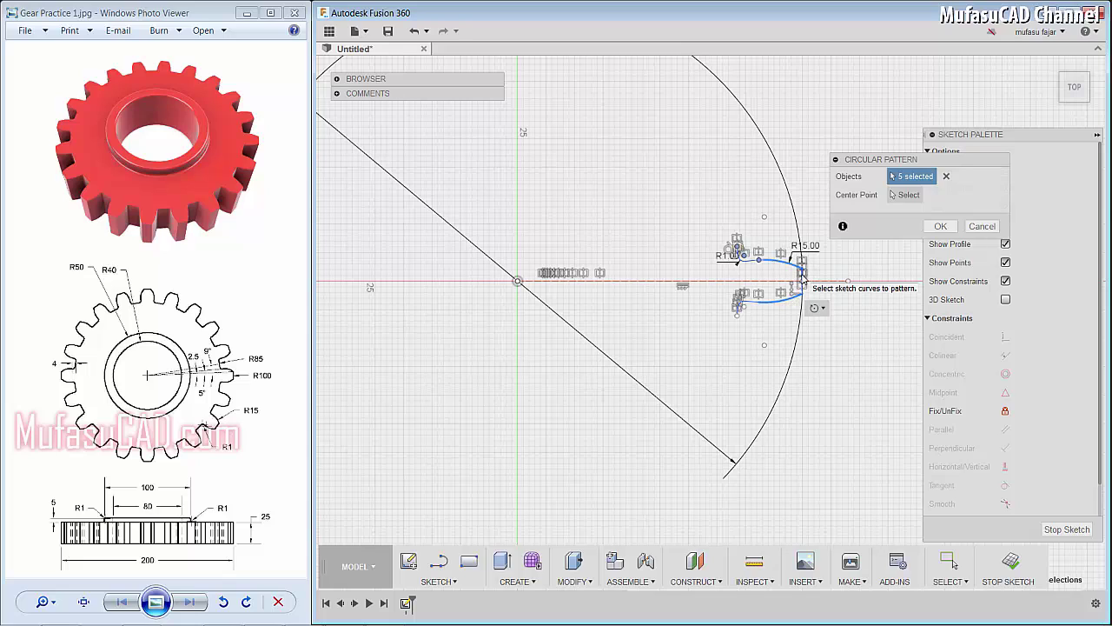
left_click(801, 282)
left_click(801, 294)
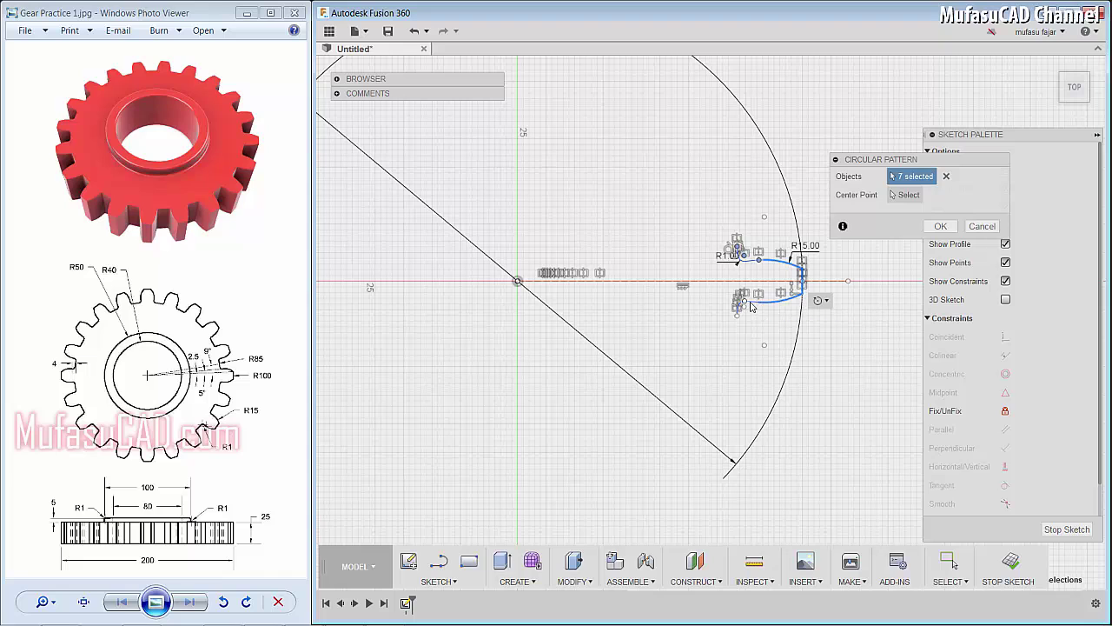
left_click(740, 306)
left_click(740, 306)
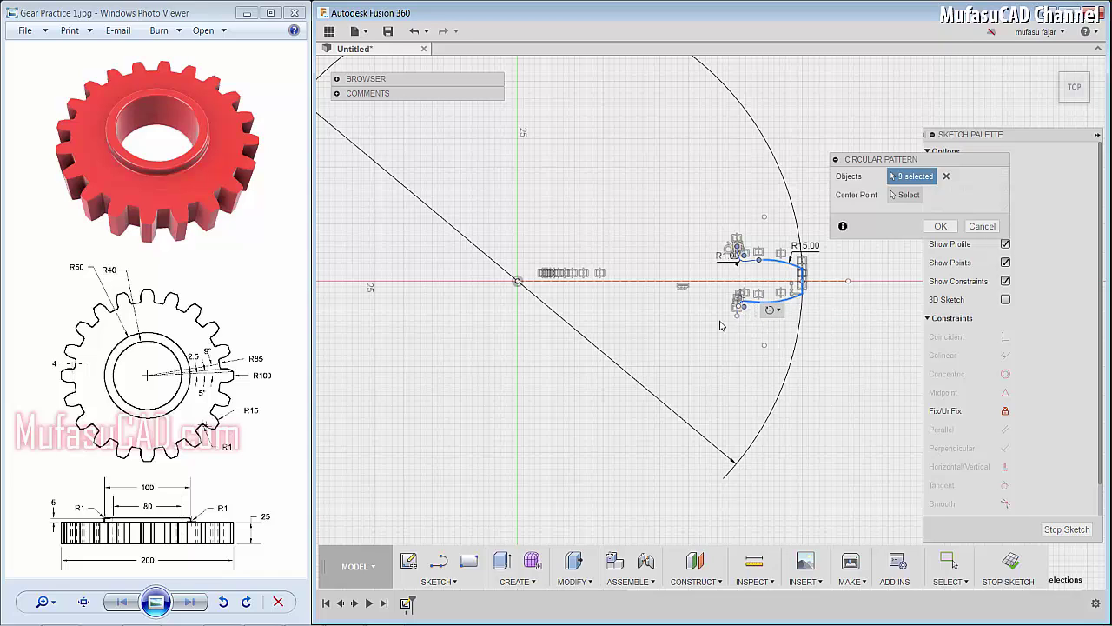
- Add the remaining lower-left and R1 curves (15 total) and activate centre point selection
scroll(740, 309, "up", 3)
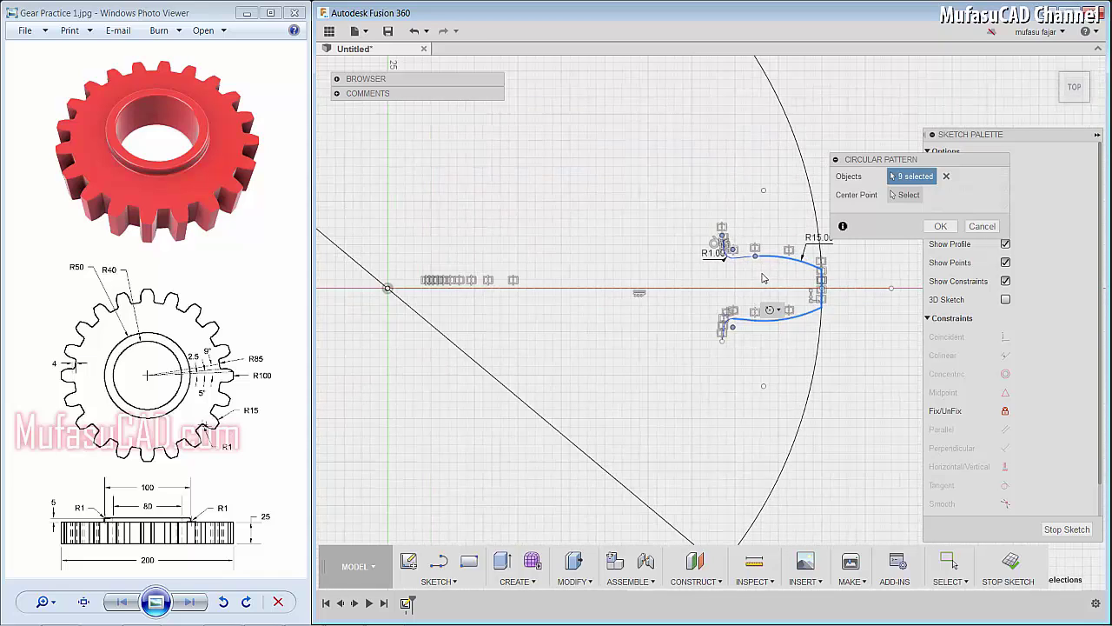
left_click(721, 340)
left_click(730, 353)
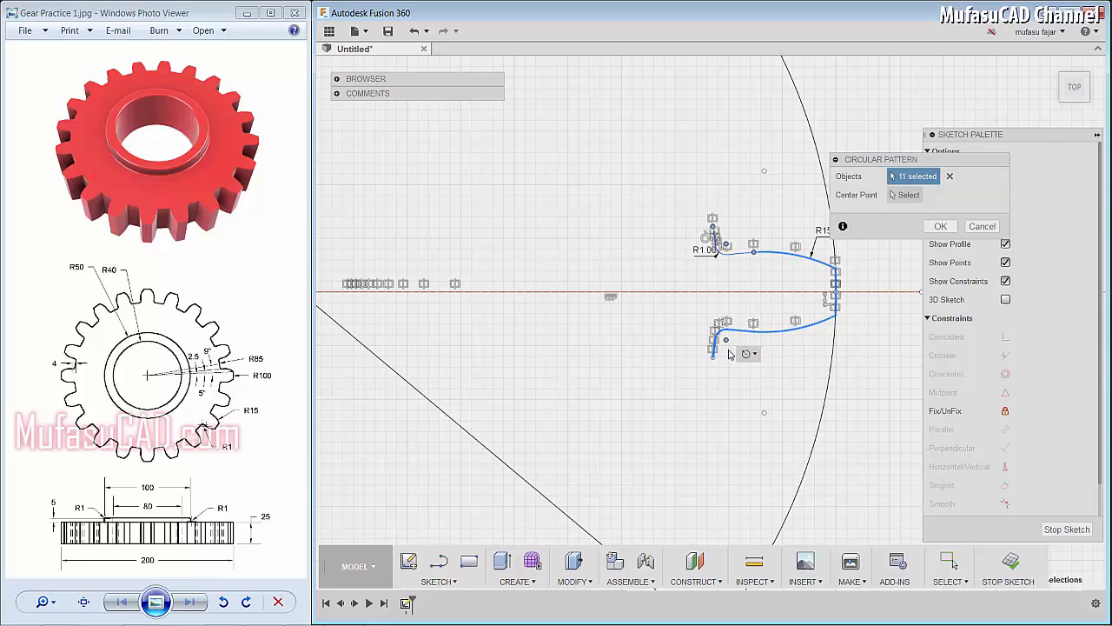
left_click(726, 254)
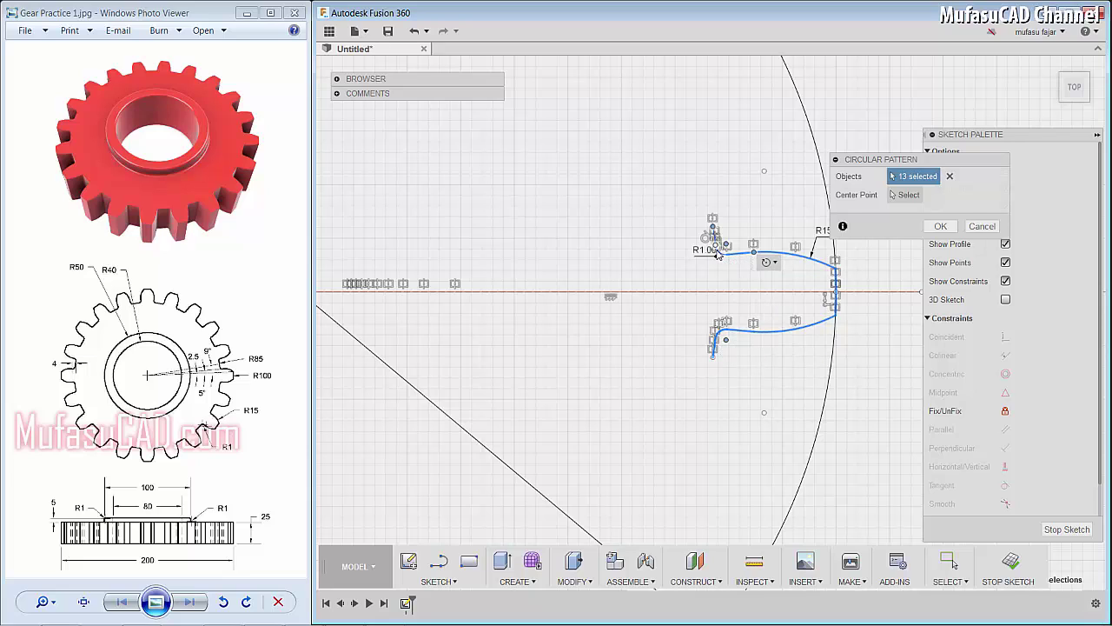
left_click(716, 248)
left_click(721, 256)
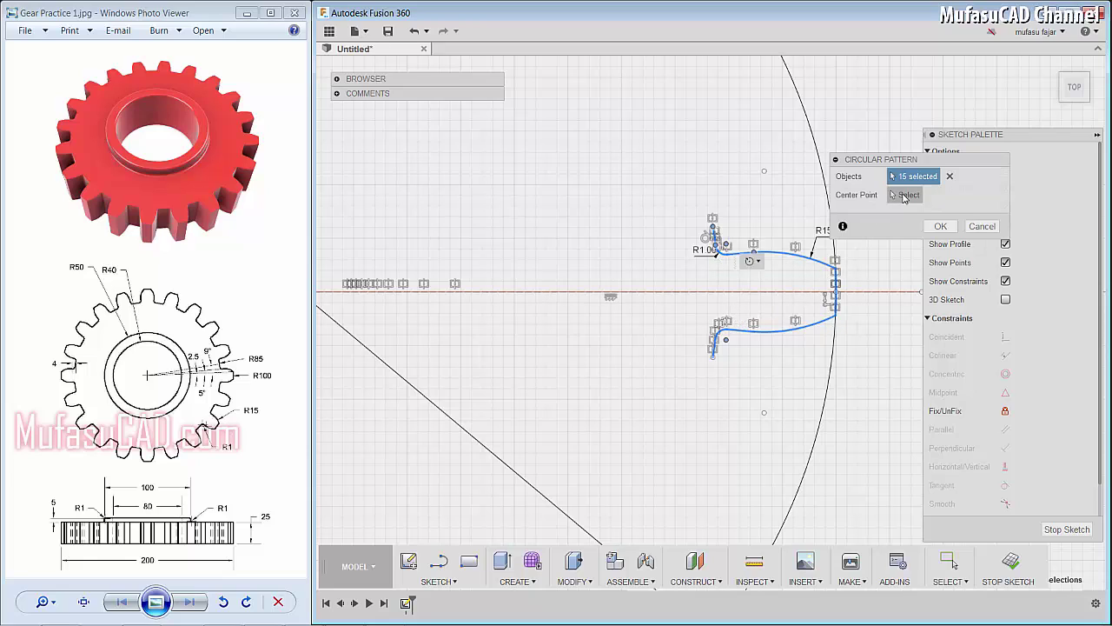
left_click(904, 195)
scroll(460, 330, "down", 2)
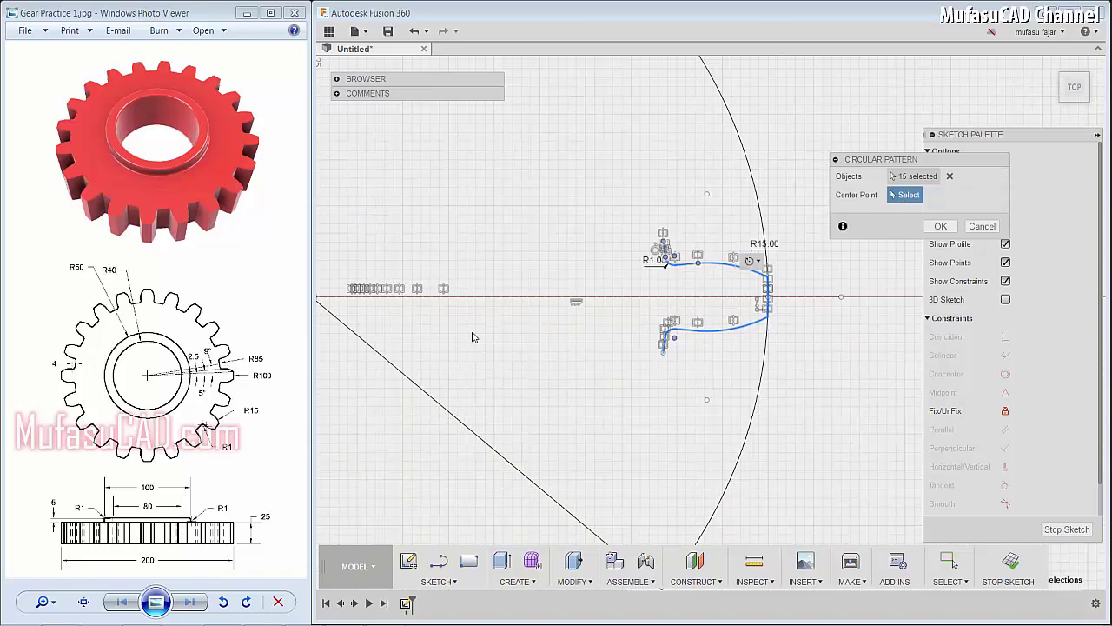
middle_click_drag(474, 338, 606, 313)
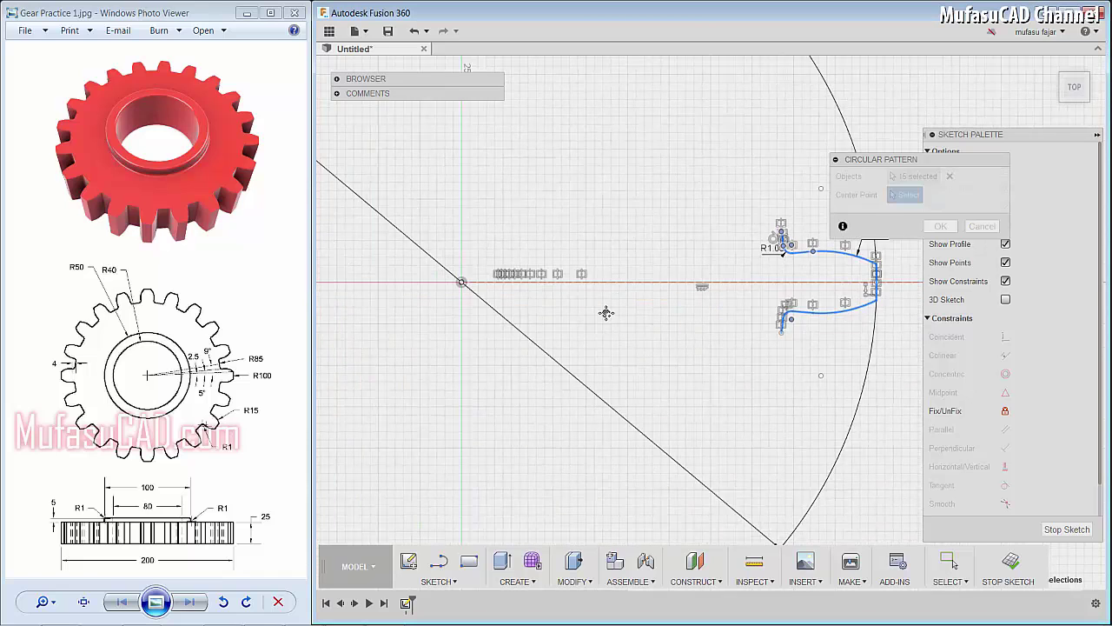
- Pattern the tooth 20 times around the sketch origin and view the whole gear
left_click(478, 281)
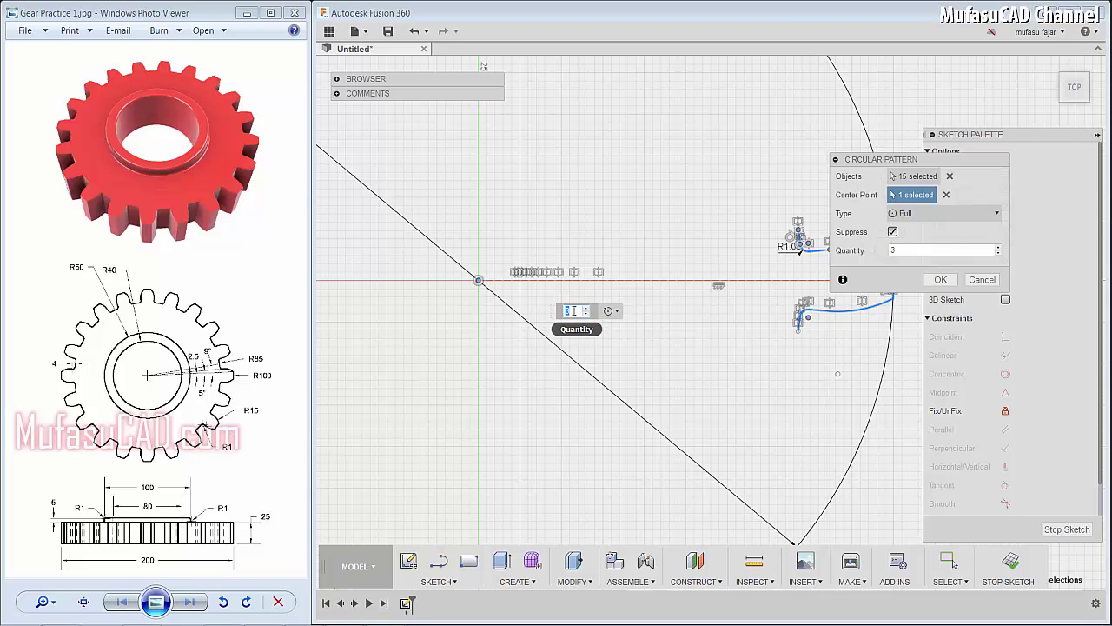
type("20")
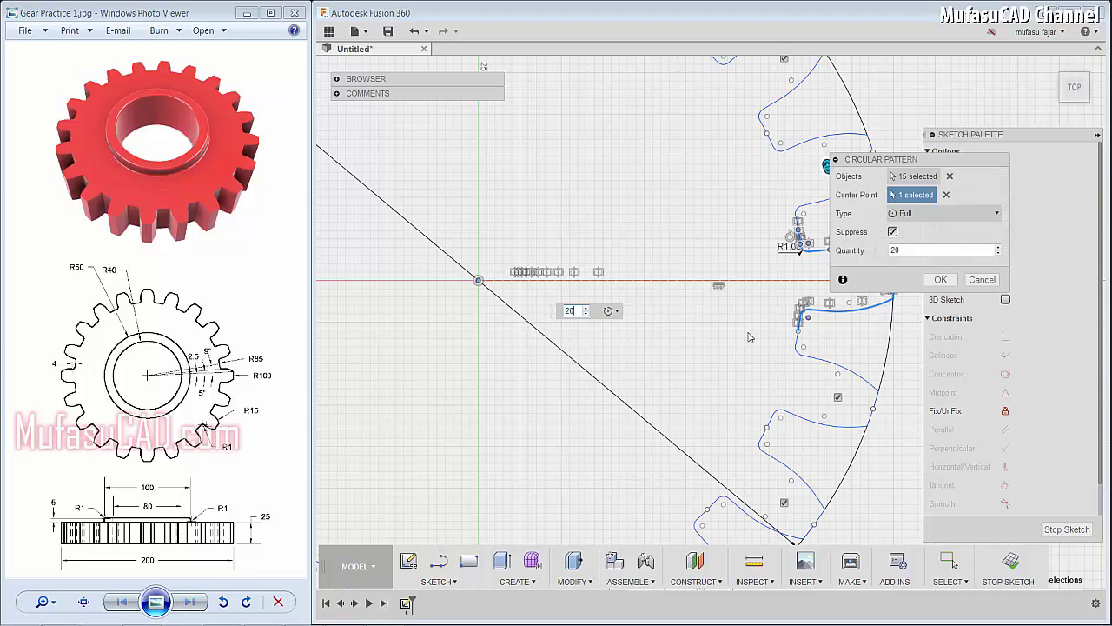
scroll(747, 337, "down", 3)
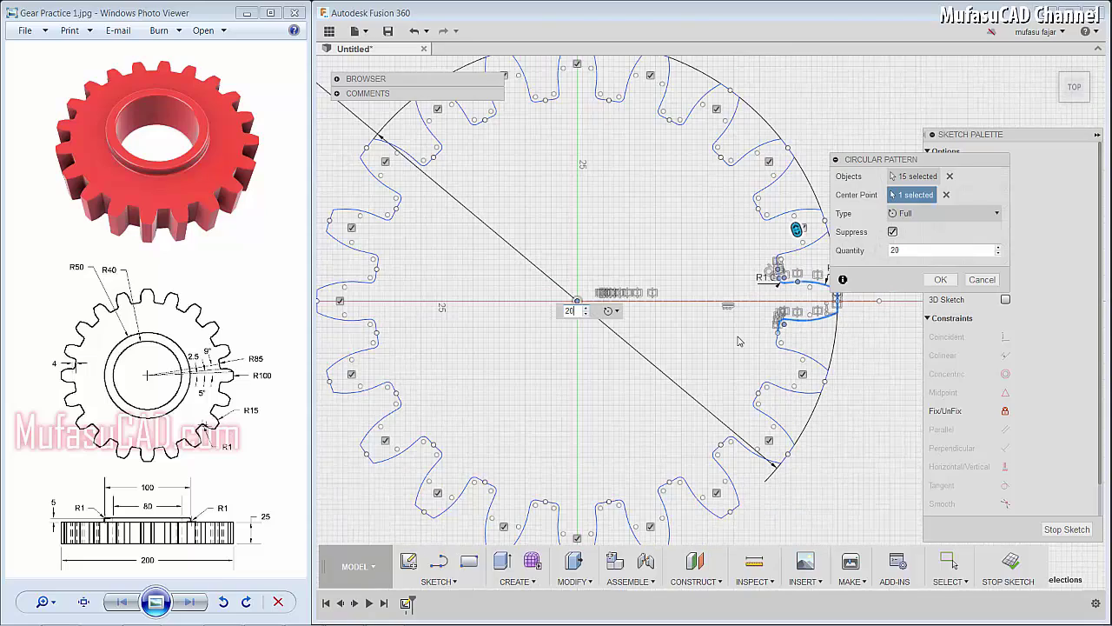
middle_click_drag(747, 337, 662, 330)
scroll(662, 330, "up", 2)
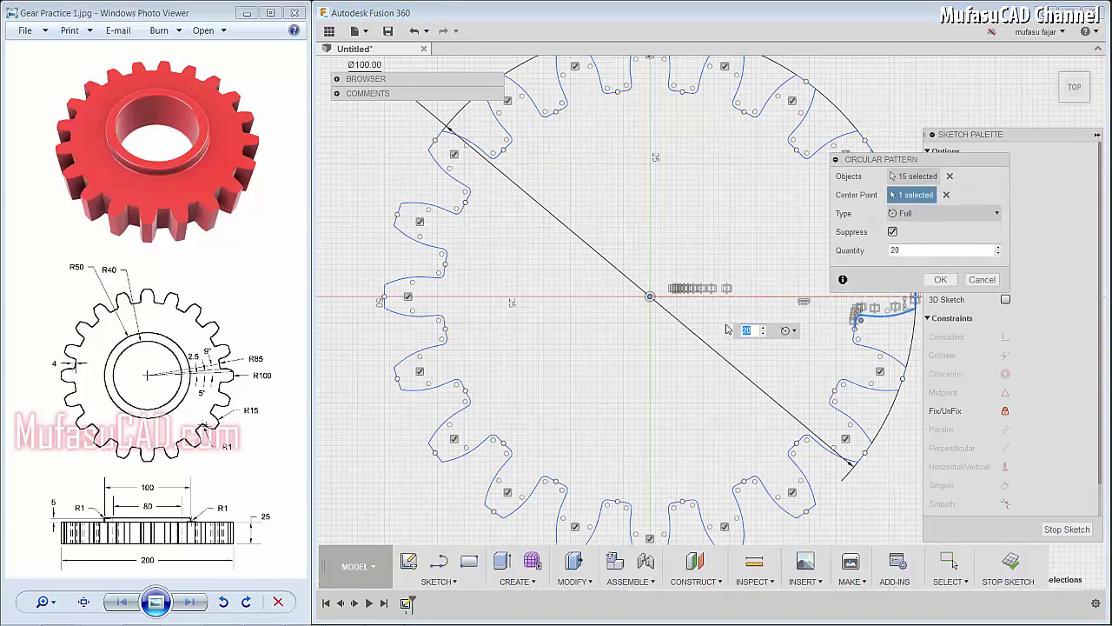
left_click(941, 281)
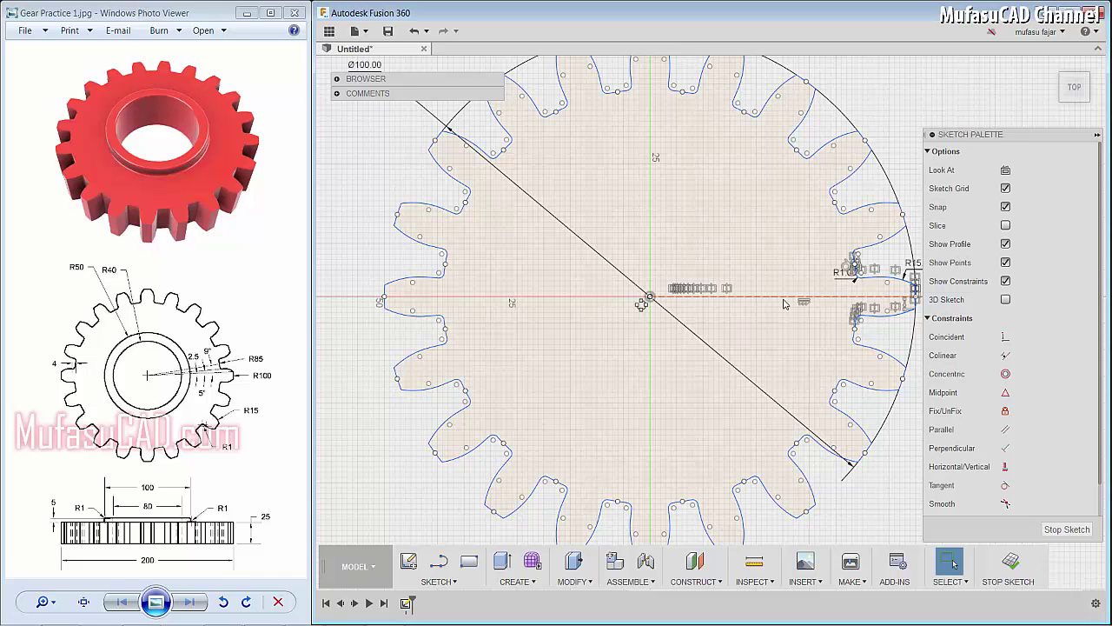
middle_click_drag(731, 309, 696, 296)
scroll(696, 296, "down", 3)
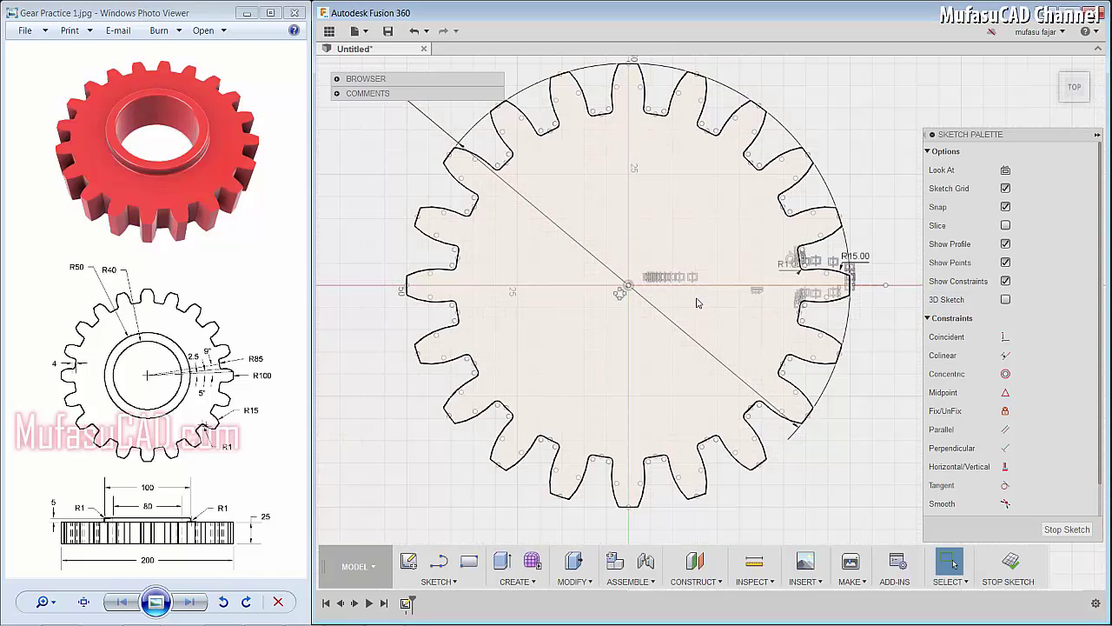
- Extrude the 20-tooth gear profile 25 mm and start a sketch on its top face
left_click(501, 560)
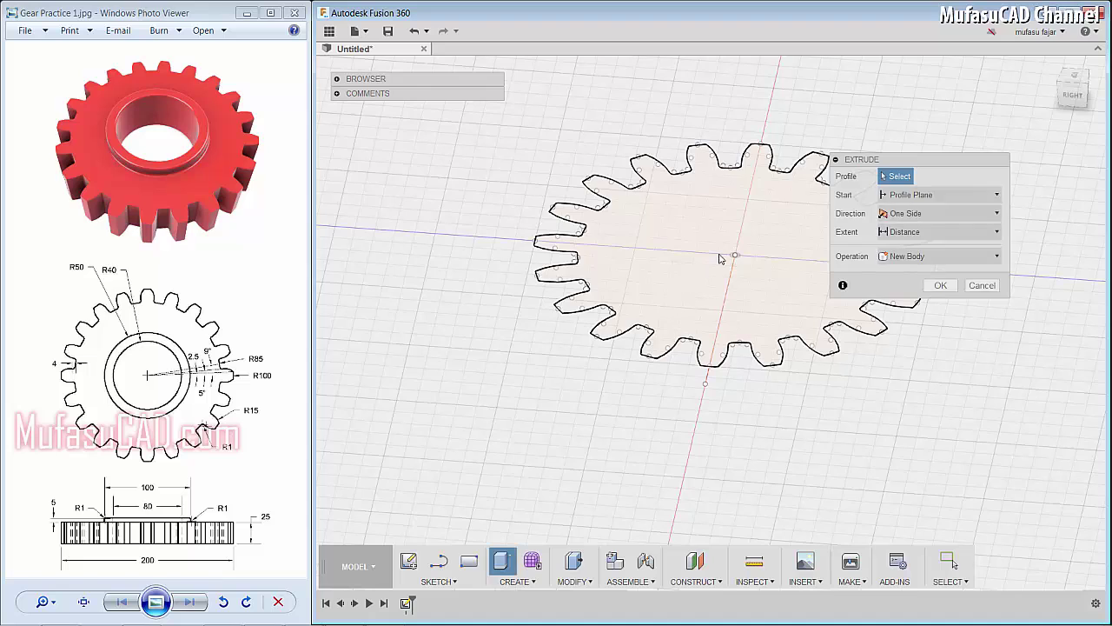
scroll(658, 315, "up", 2)
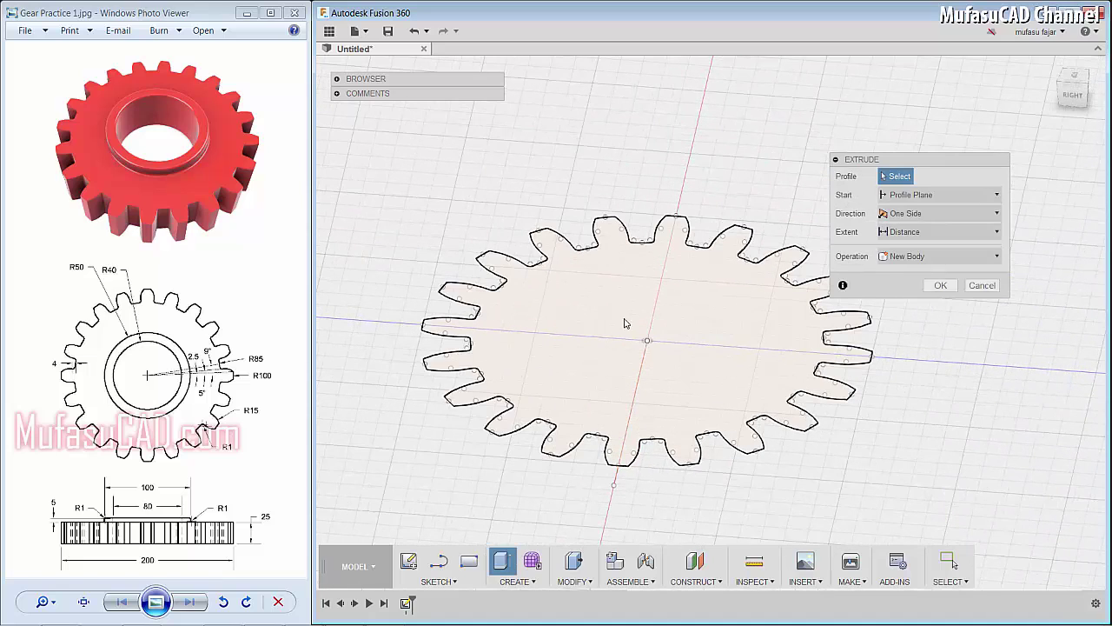
left_click(623, 323)
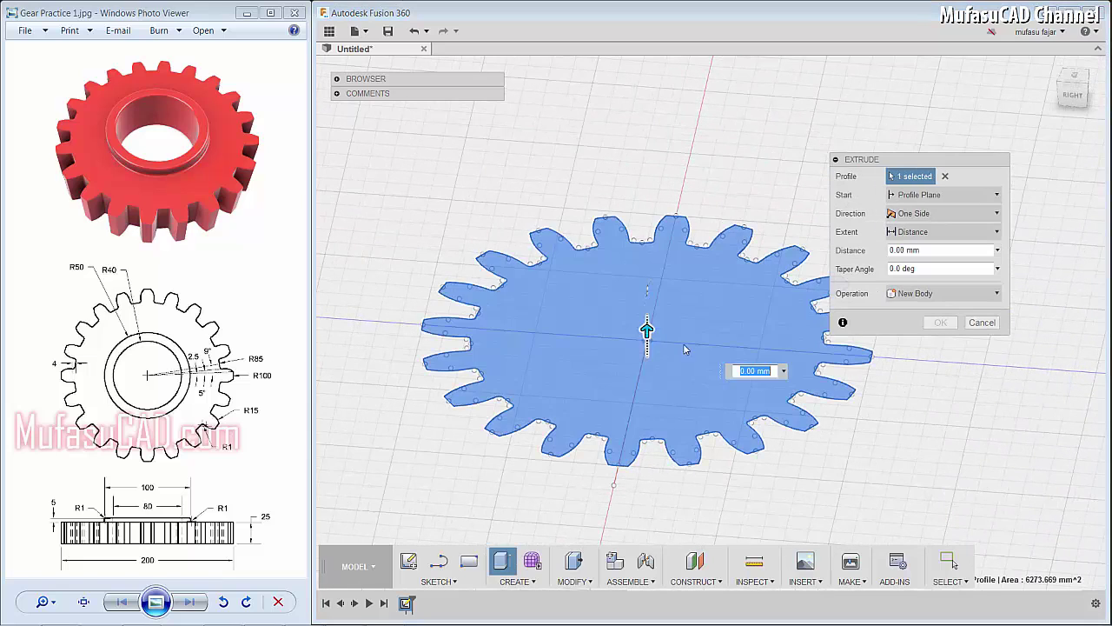
type("25")
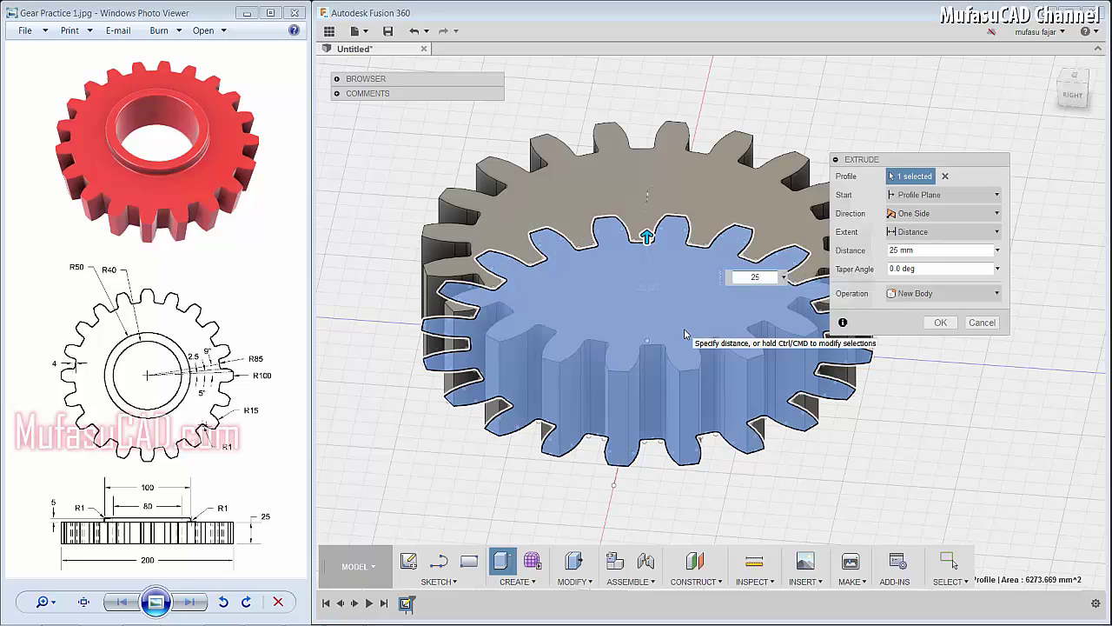
key("Return")
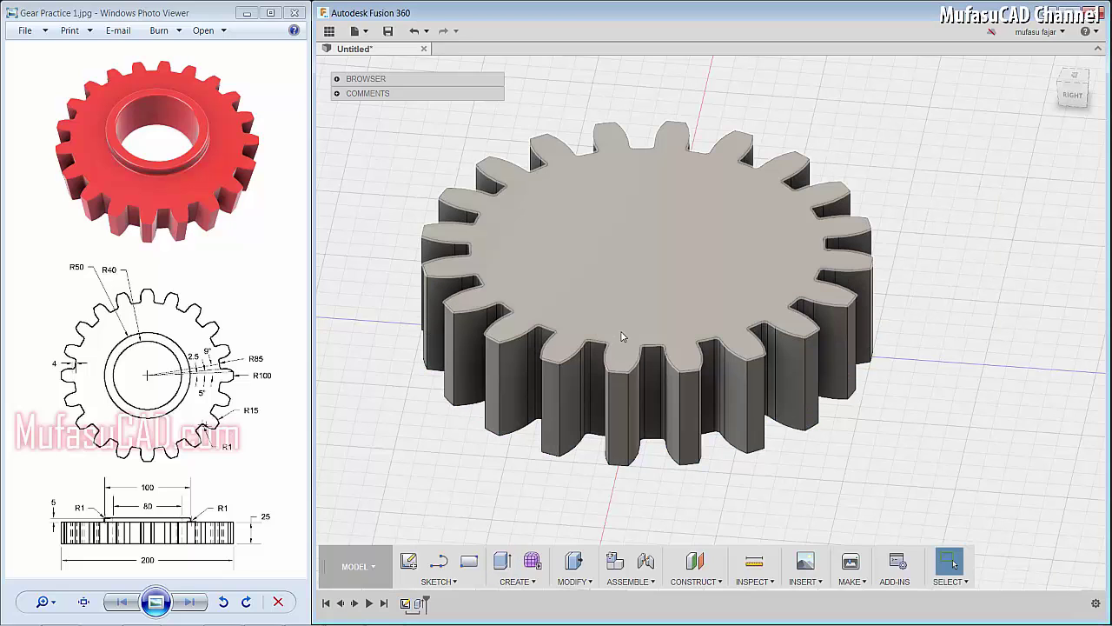
left_click(679, 262)
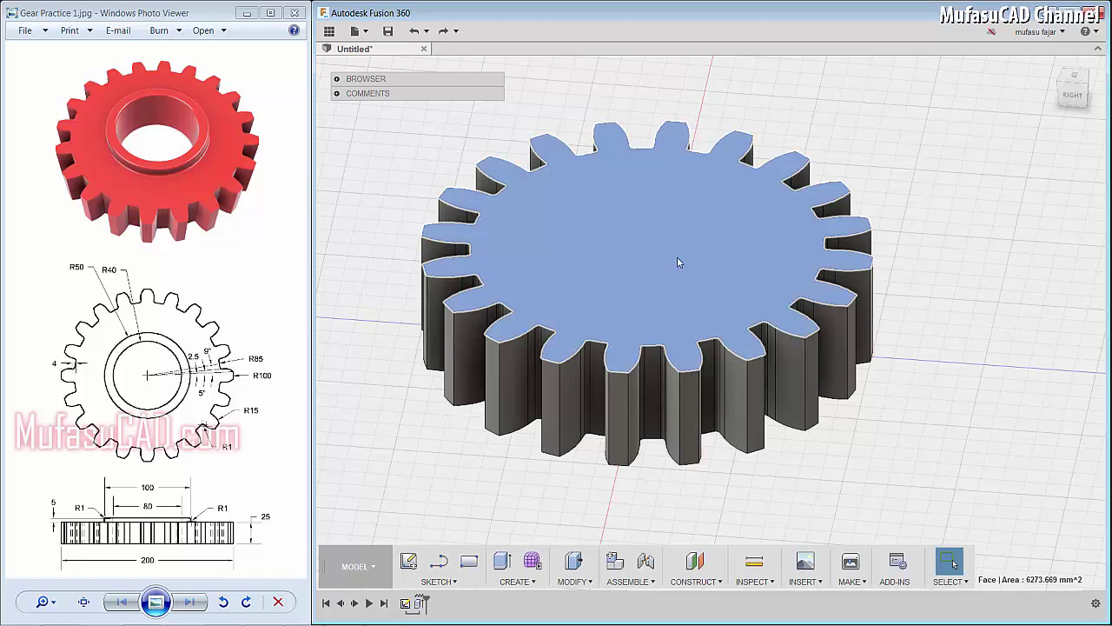
key("s")
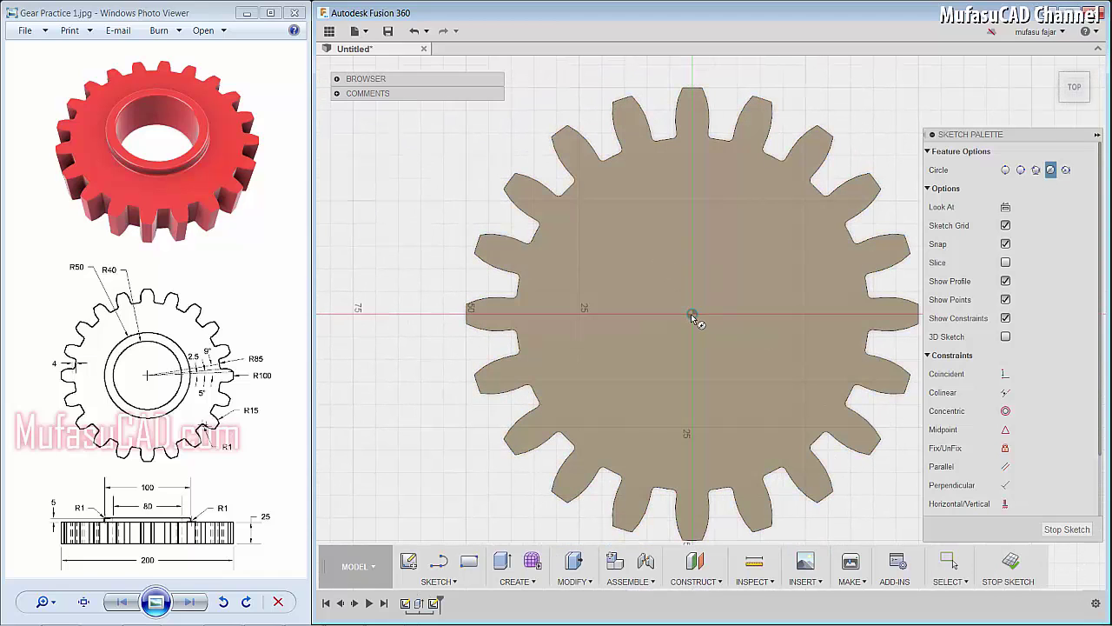
- Draw a Ø50 mm circle centred on the gear's top face
left_click(692, 315)
type("5")
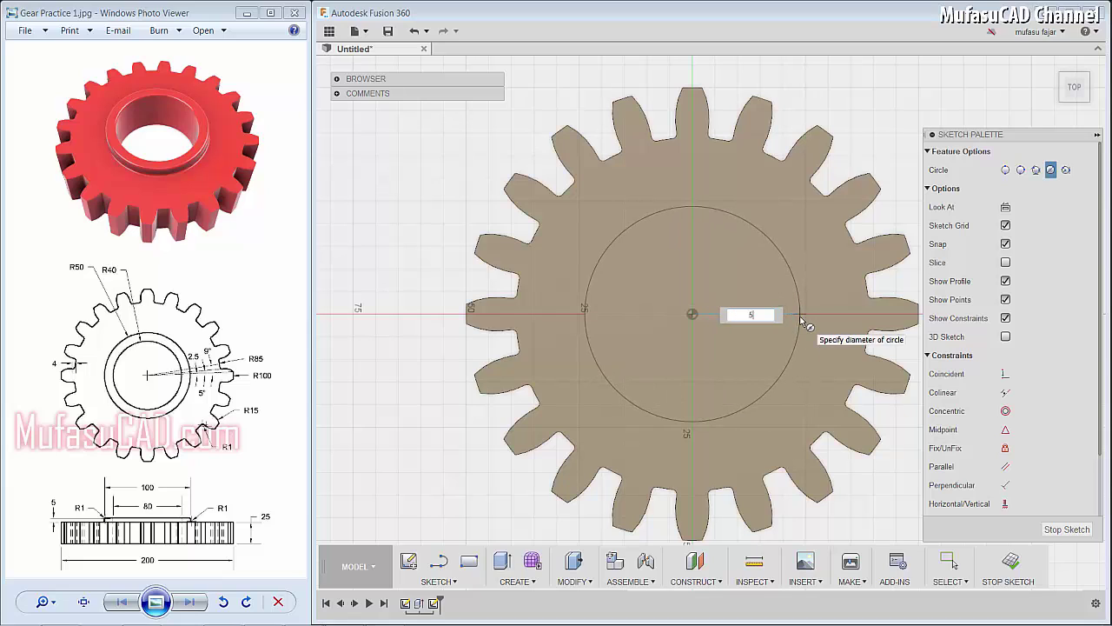
type("0")
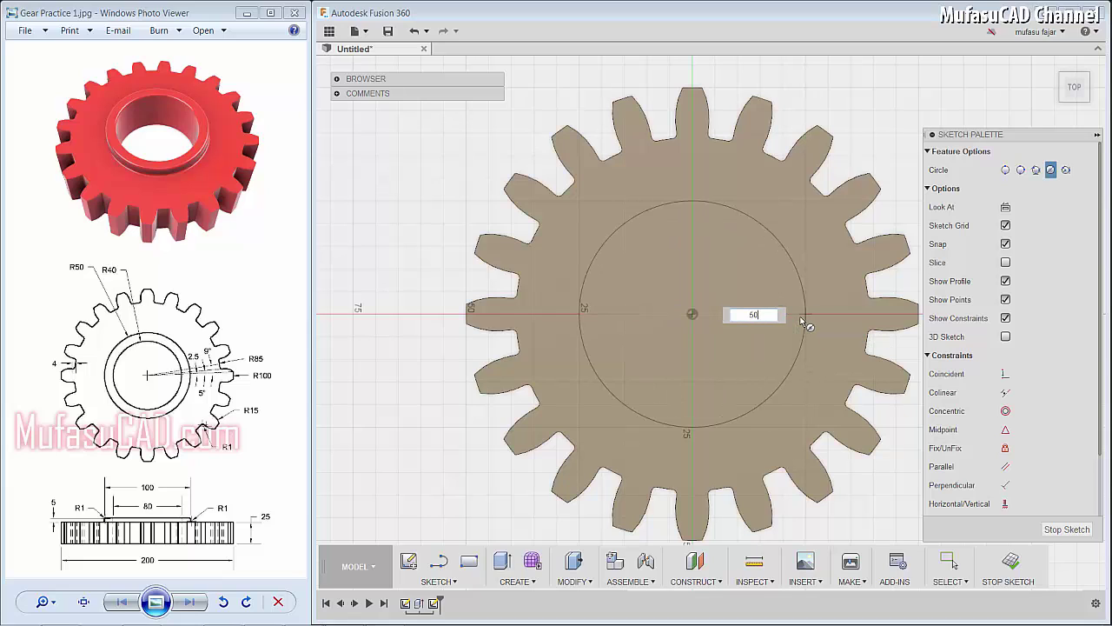
key("Return")
key("Escape")
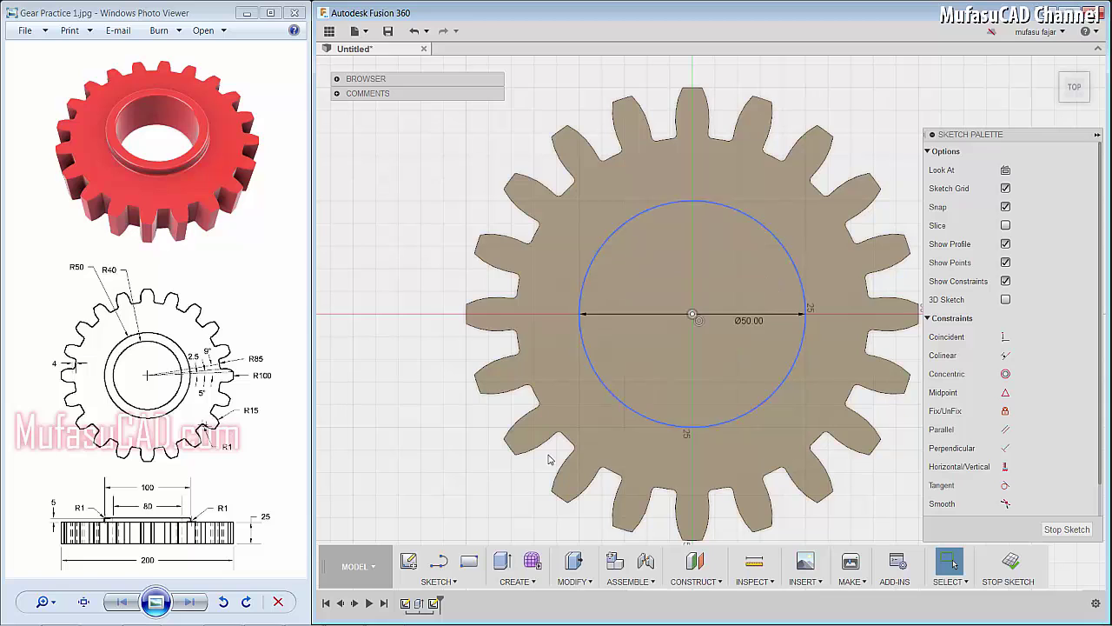
- Extrude the Ø50 circle 5 mm into a raised hub and select the hub's top face
left_click(502, 561)
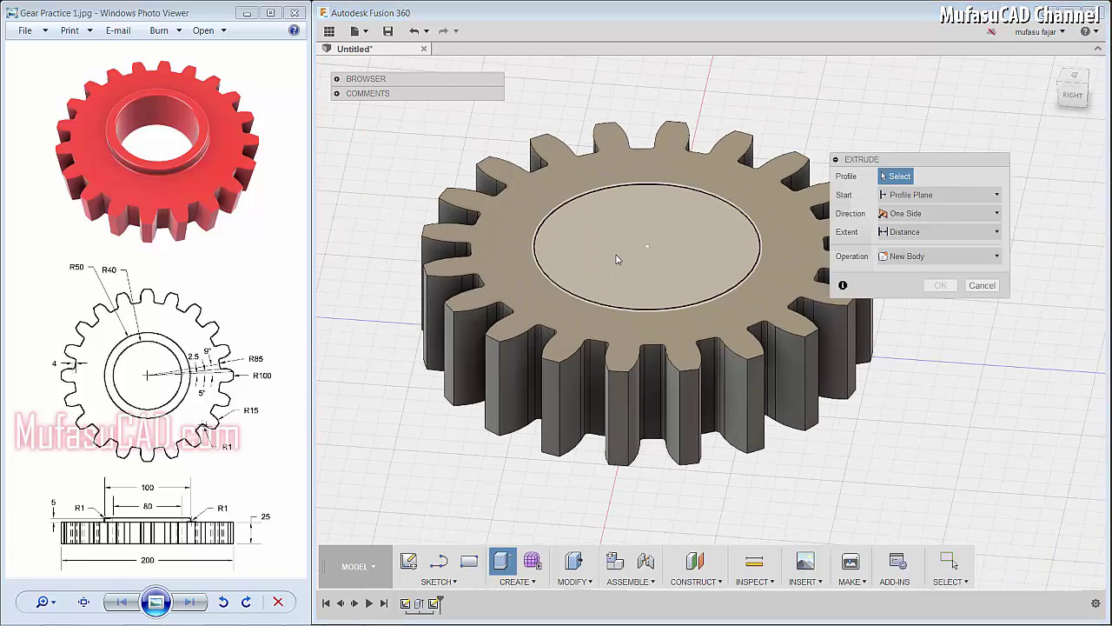
left_click(609, 251)
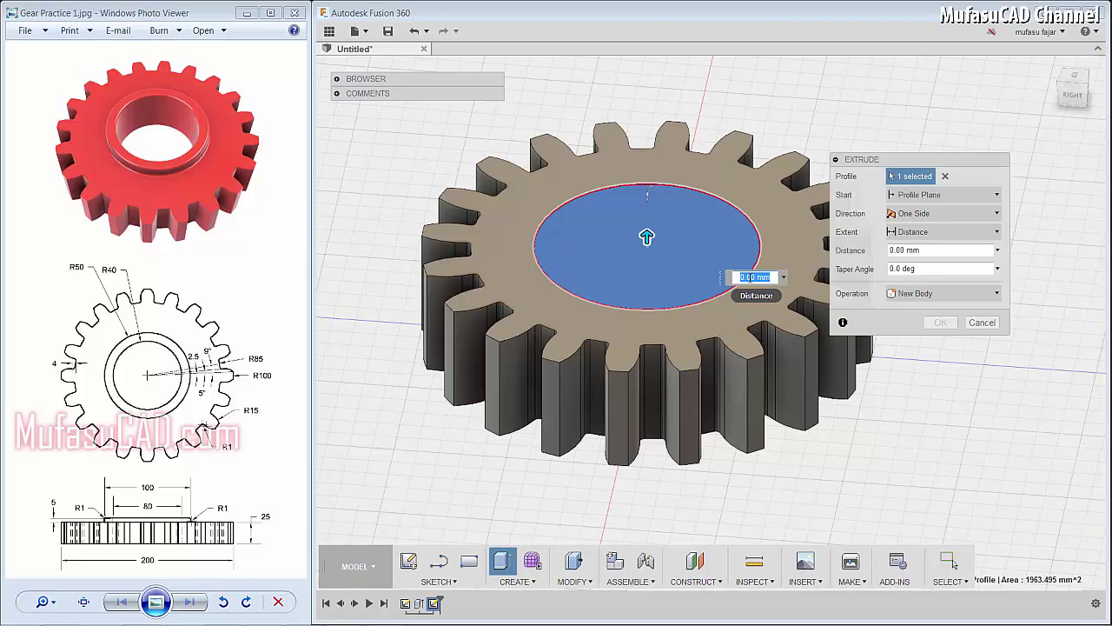
type("5")
key("Return")
left_click(653, 249)
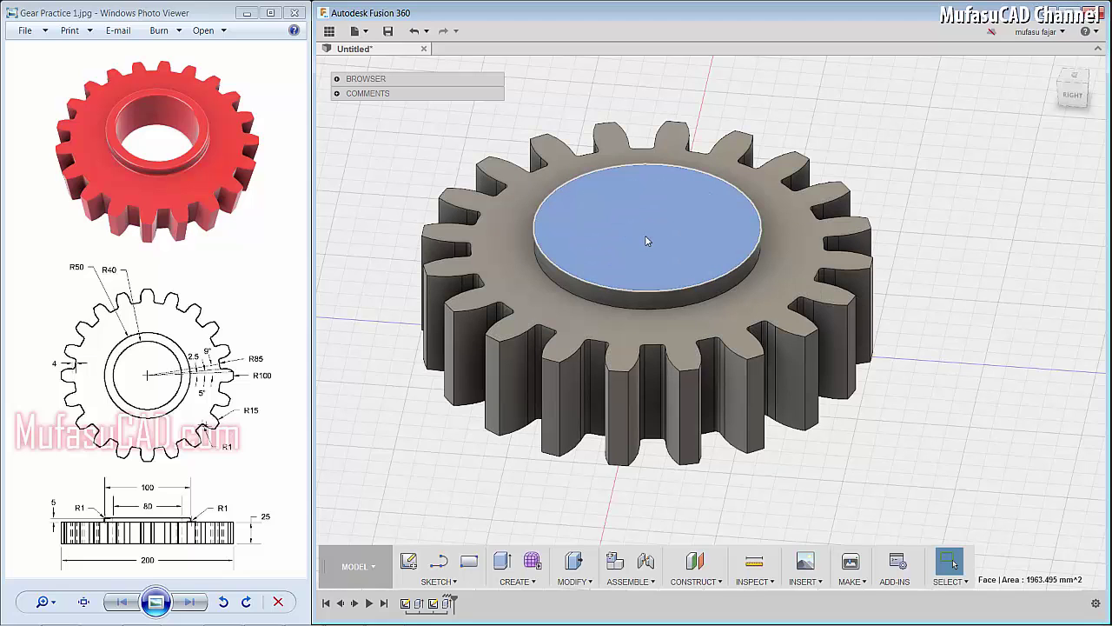
- Draw a Ø40 mm bore circle centred on the hub face
key("c")
left_click(696, 324)
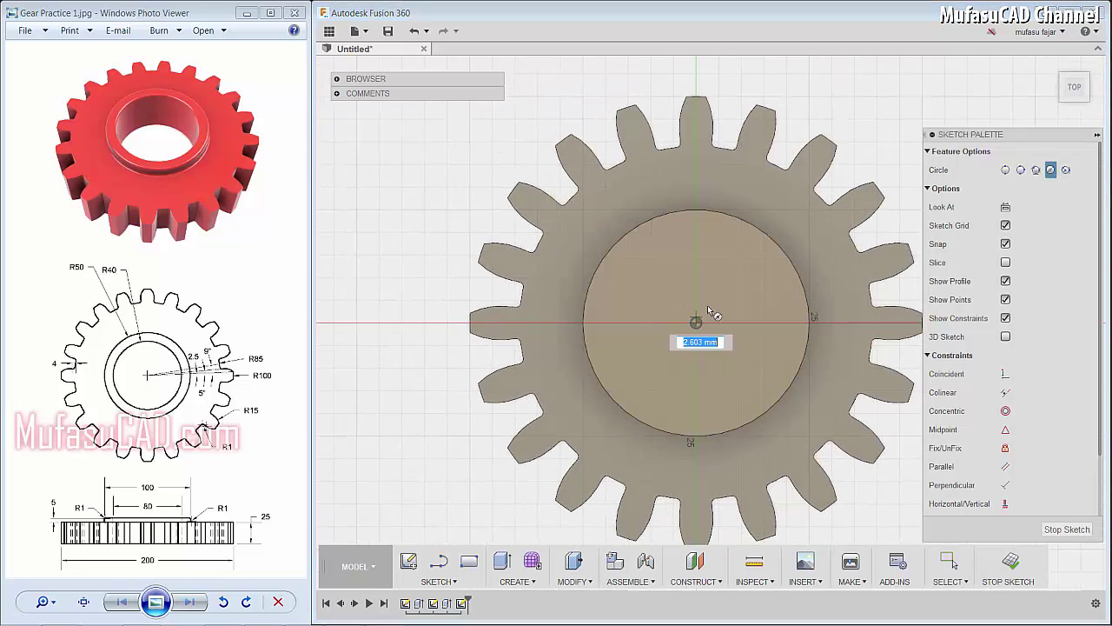
type("40")
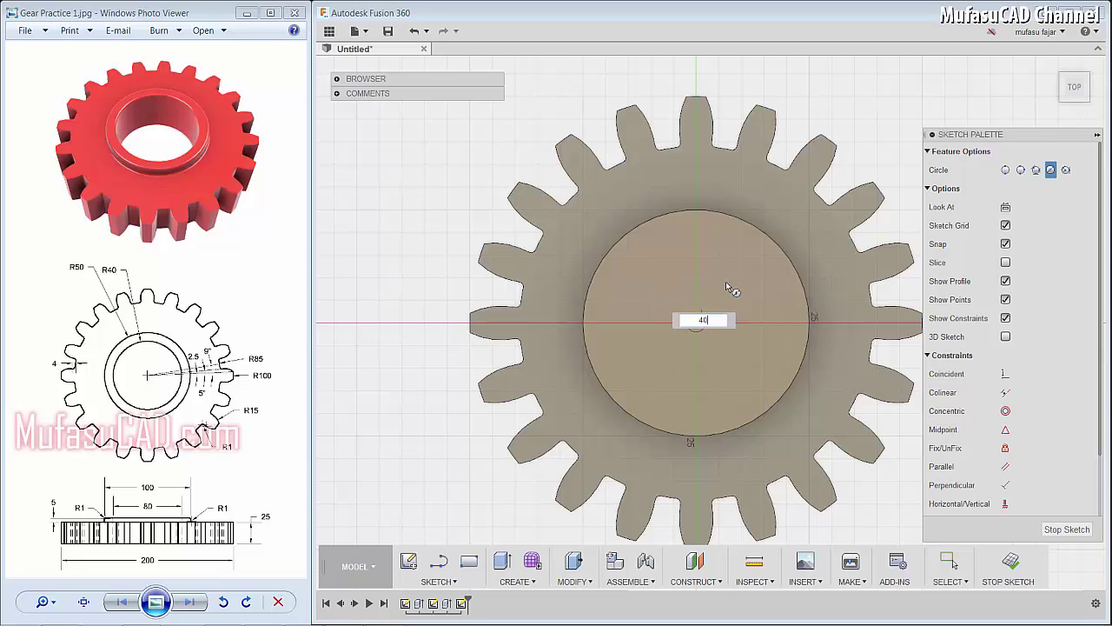
key("Return")
key("Escape")
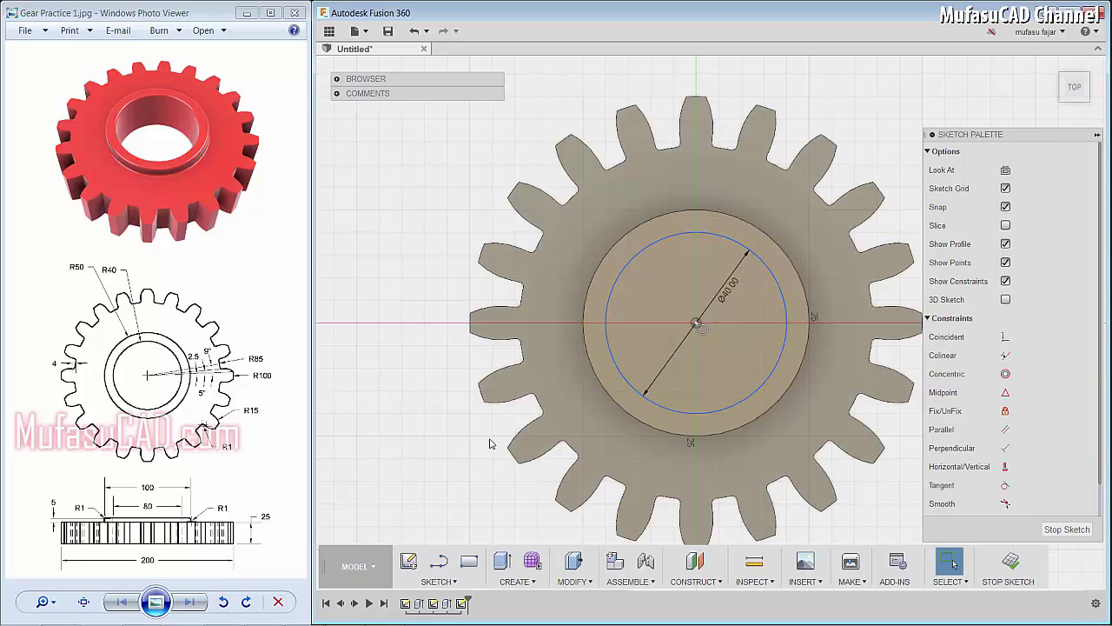
- Cut the Ø40 circle -60 mm down through the hub and gear body
left_click(502, 560)
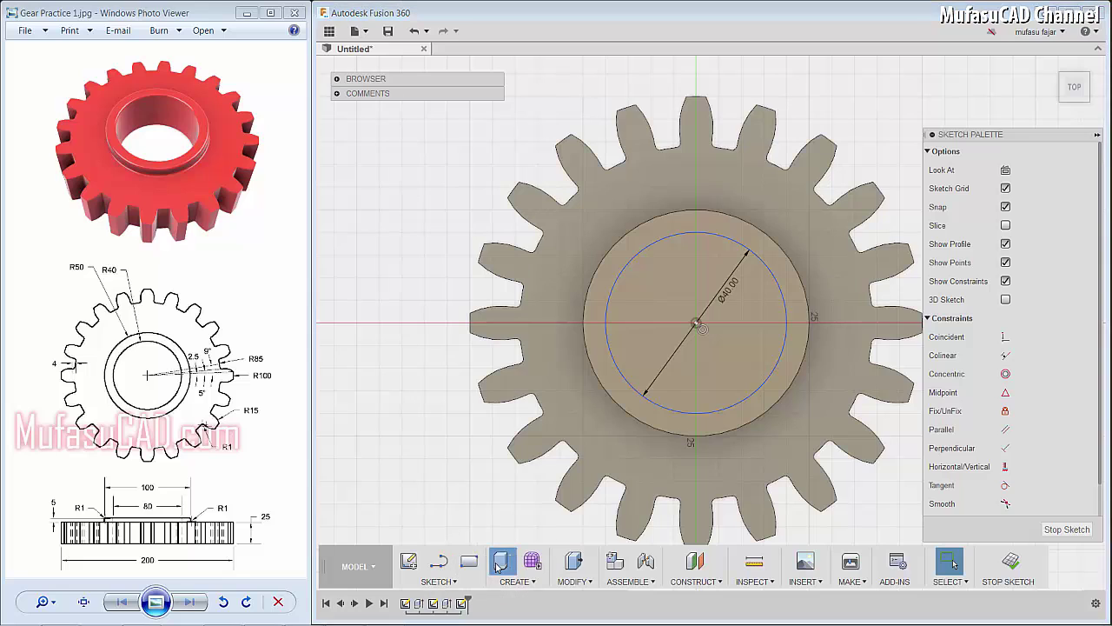
left_click(635, 223)
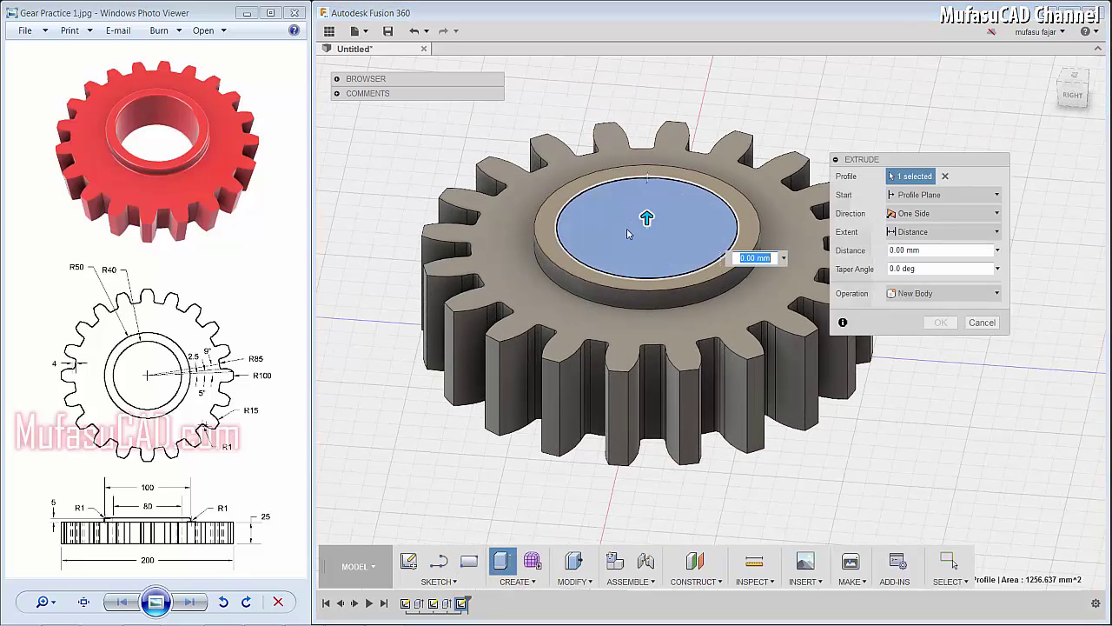
type("-5")
left_click_drag(647, 237, 646, 462)
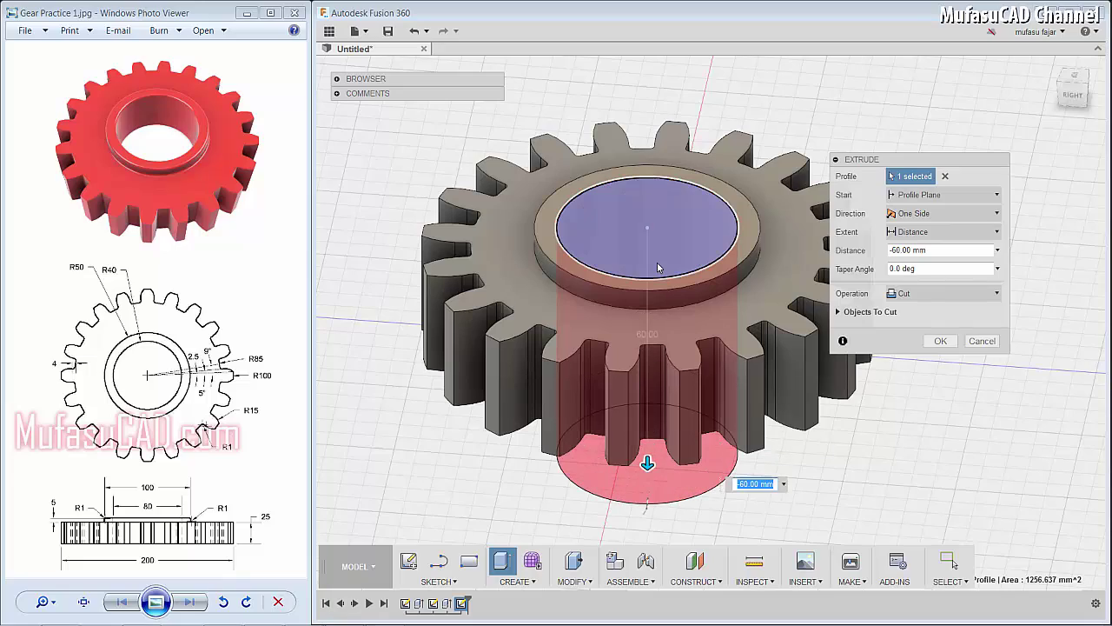
key("Return")
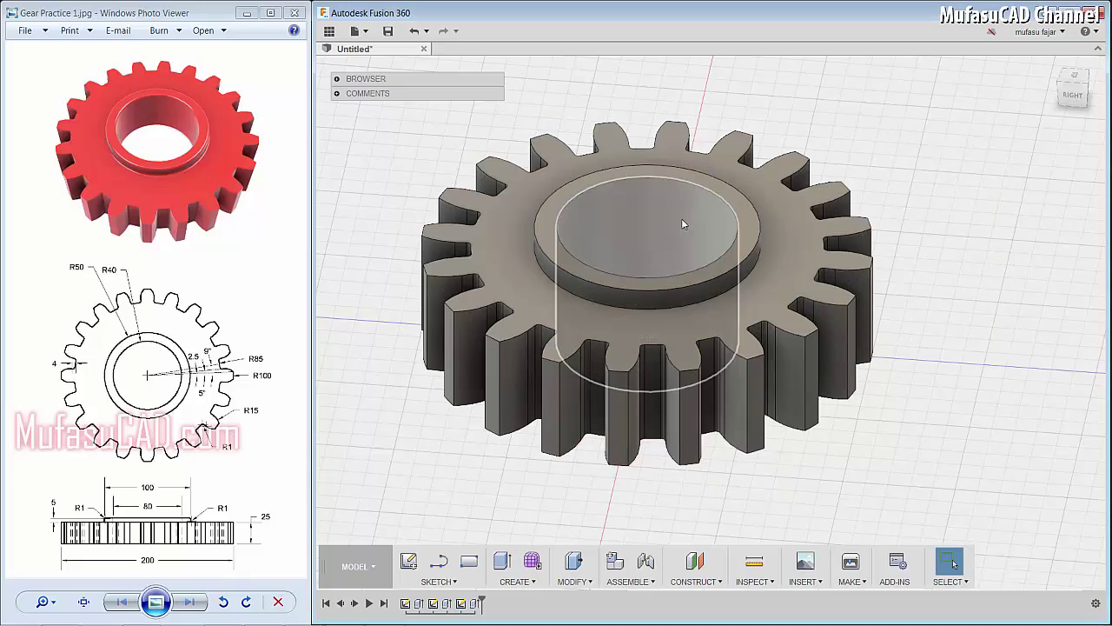
middle_click_drag(683, 223, 626, 280, "shift")
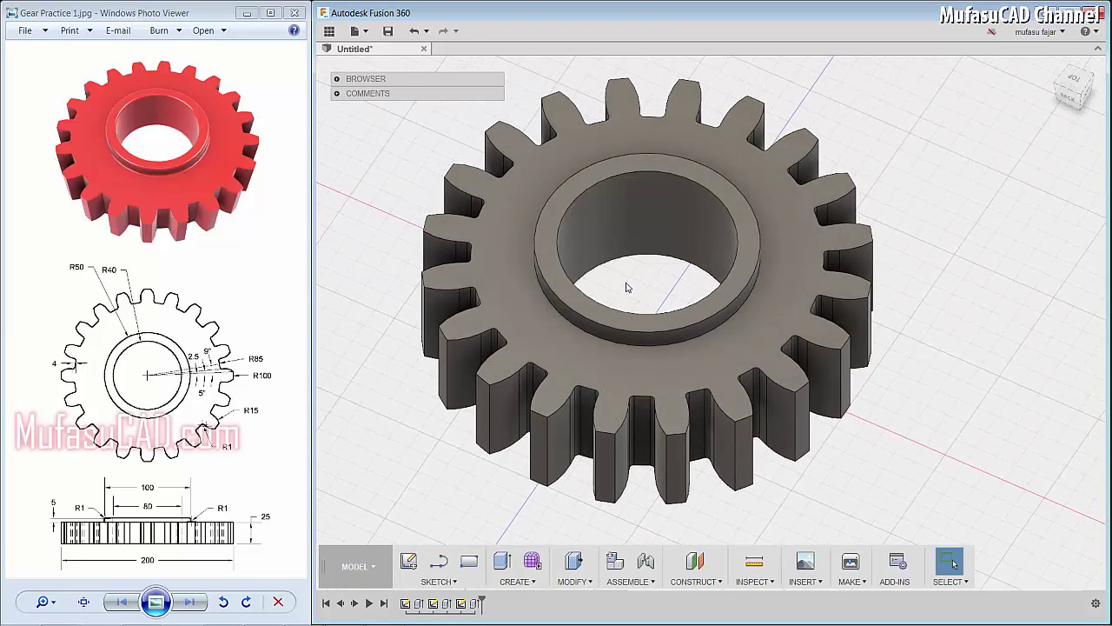
key("f")
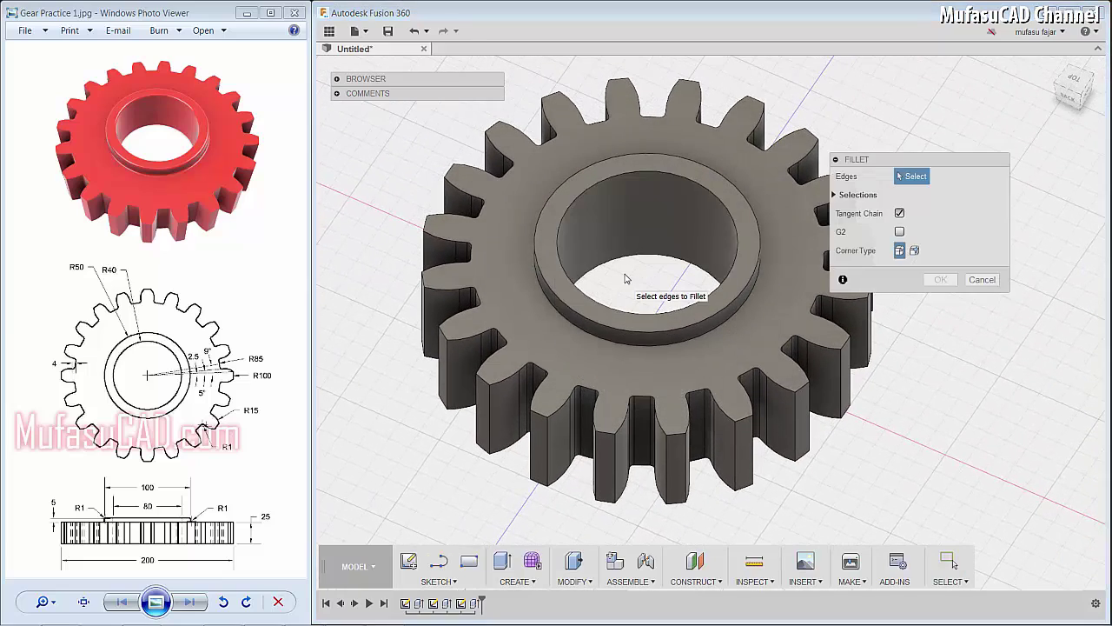
- Round the bore's top edge and the hub's outer rim with 1 mm fillets
left_click(573, 202)
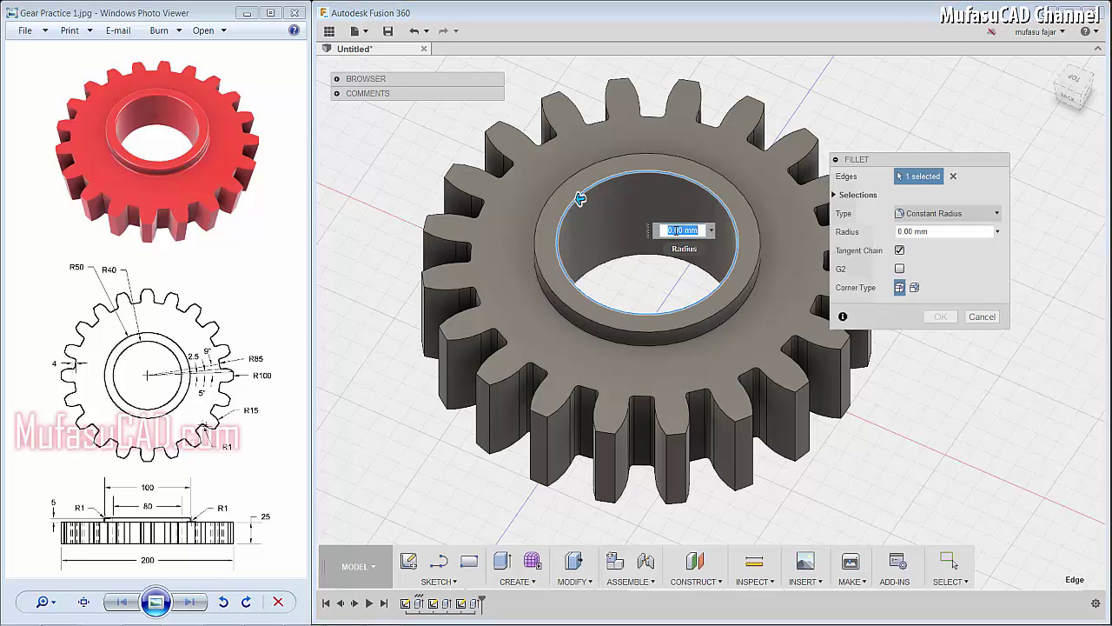
type("1")
key("Return")
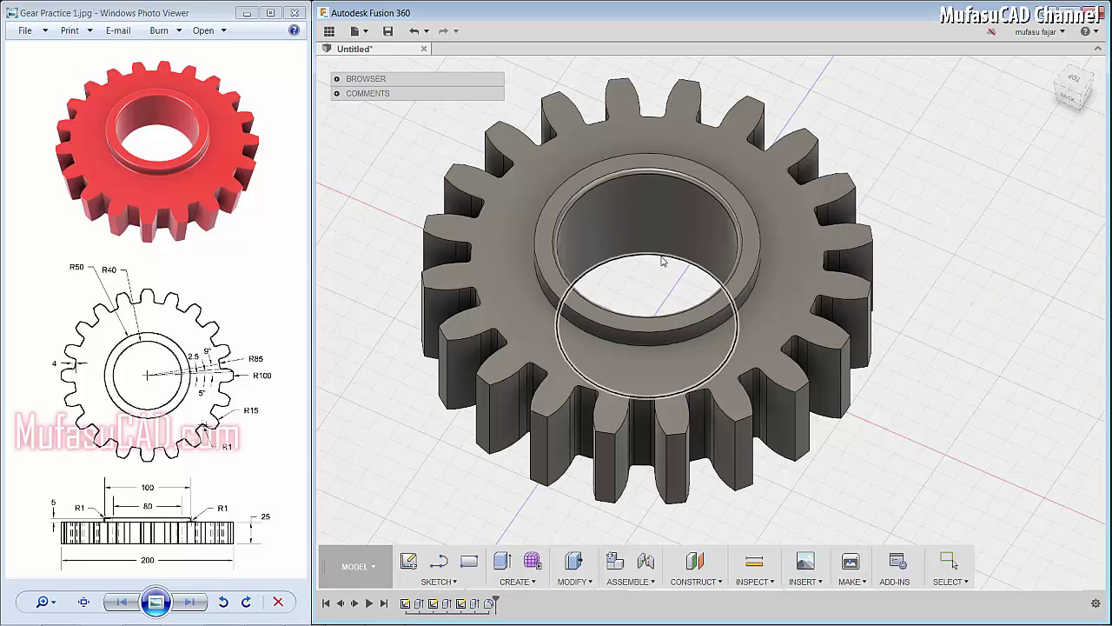
left_click(545, 211)
key("f")
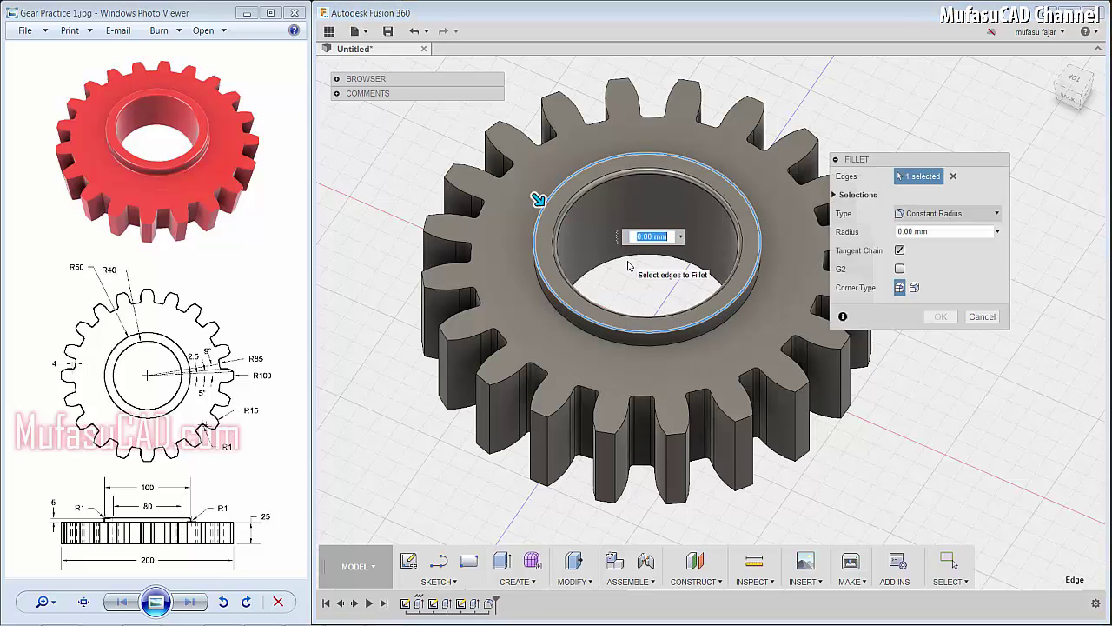
type("1")
key("Return")
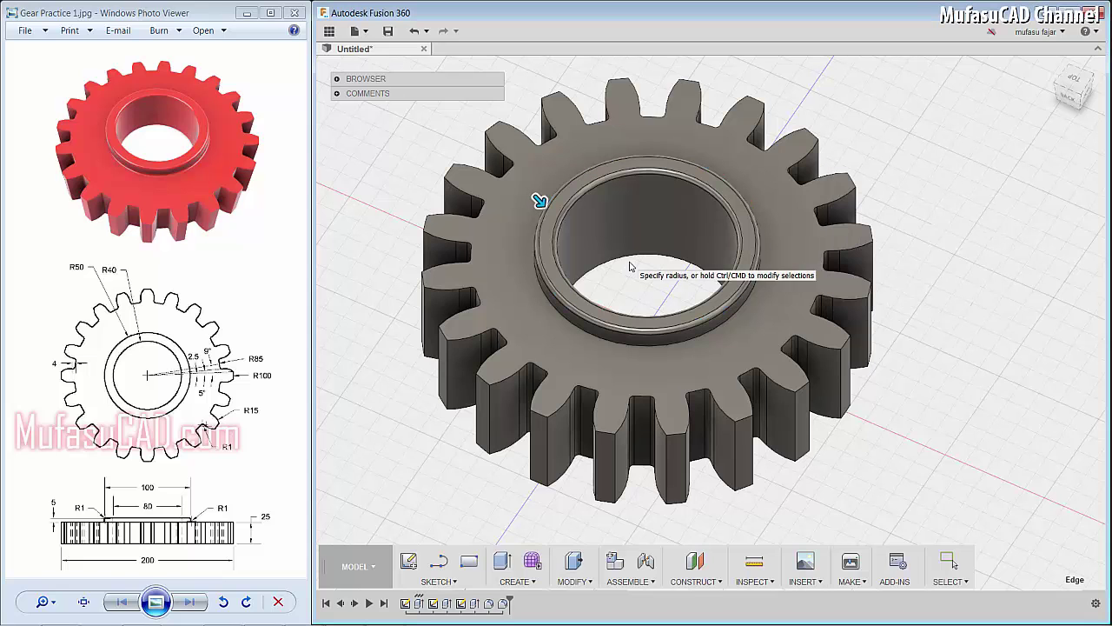
- Add a 1 mm fillet to another hub edge, then zoom out to show the whole gear
middle_click_drag(624, 265, 624, 245, "shift")
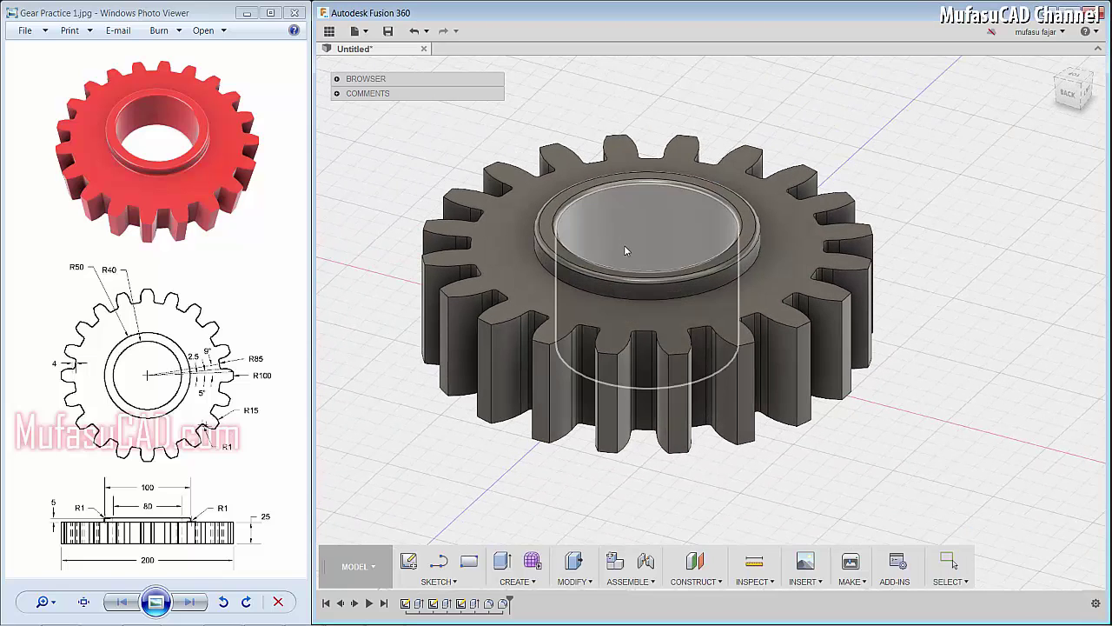
key("f")
left_click(604, 294)
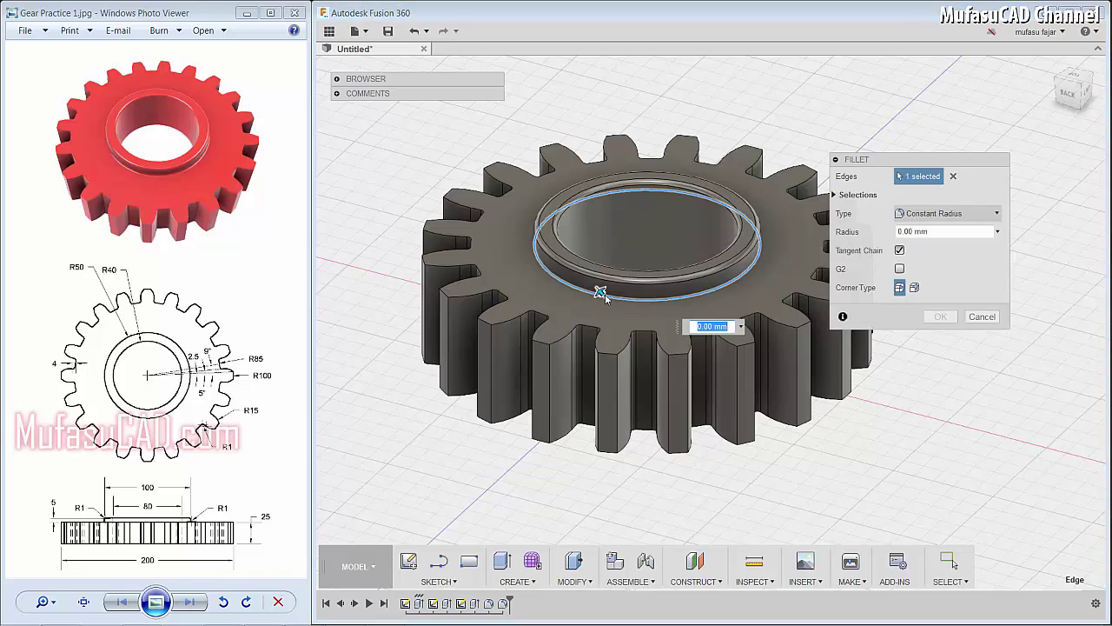
type("1")
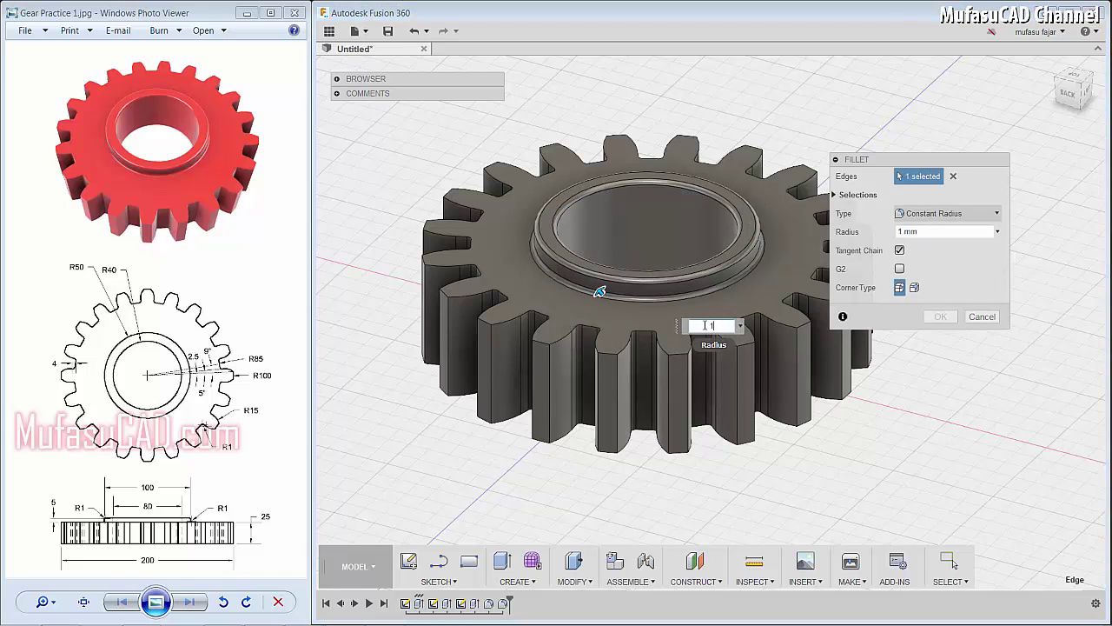
key("Return")
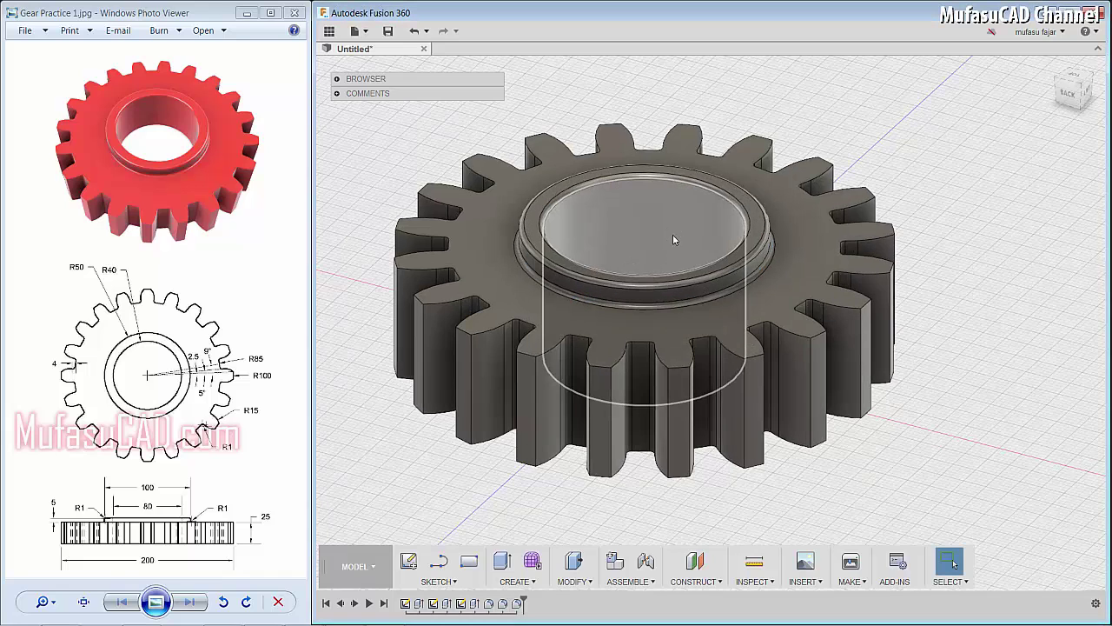
middle_click_drag(672, 235, 749, 250)
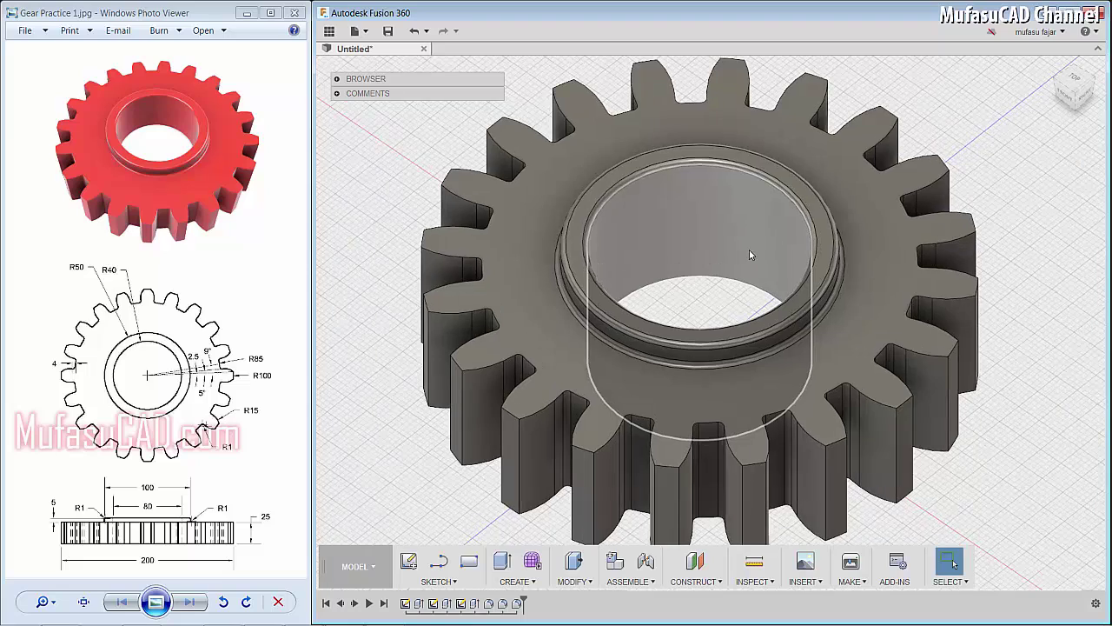
scroll(739, 252, "down", 2)
scroll(721, 250, "down", 2)
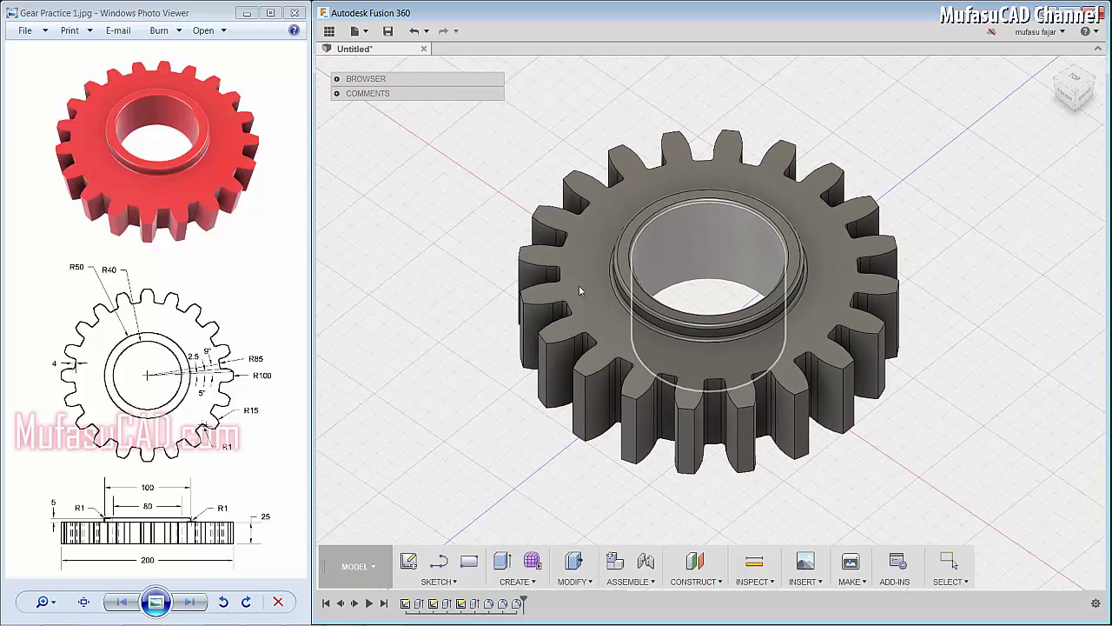
- In the Render workspace, apply Plastic - Glossy (Red) from Plastic > Opaque to the gear
left_click(354, 567)
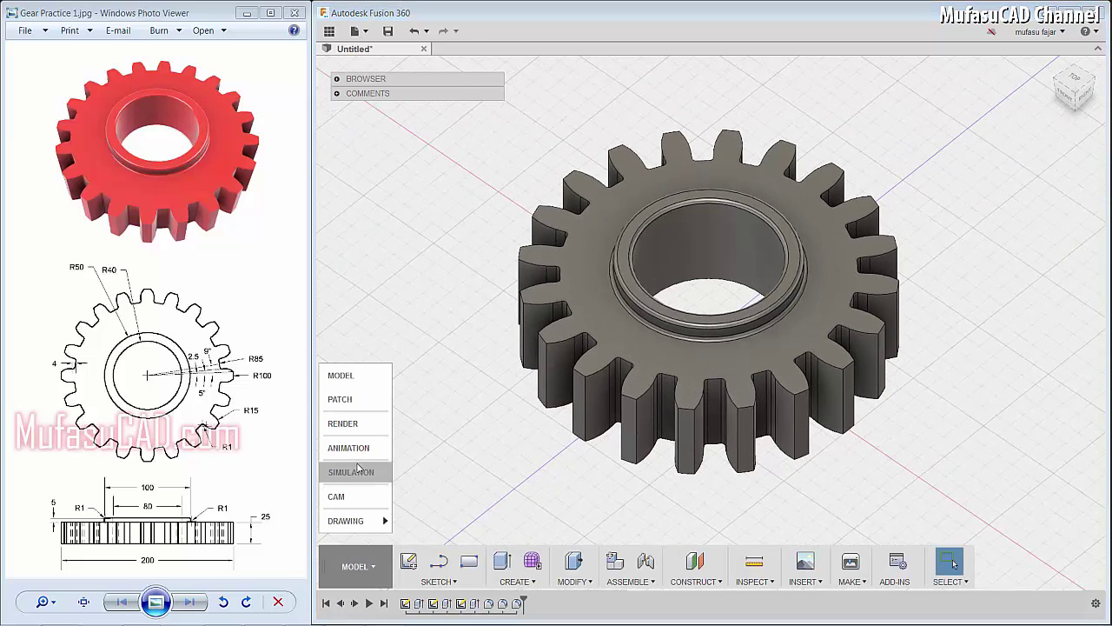
left_click(363, 425)
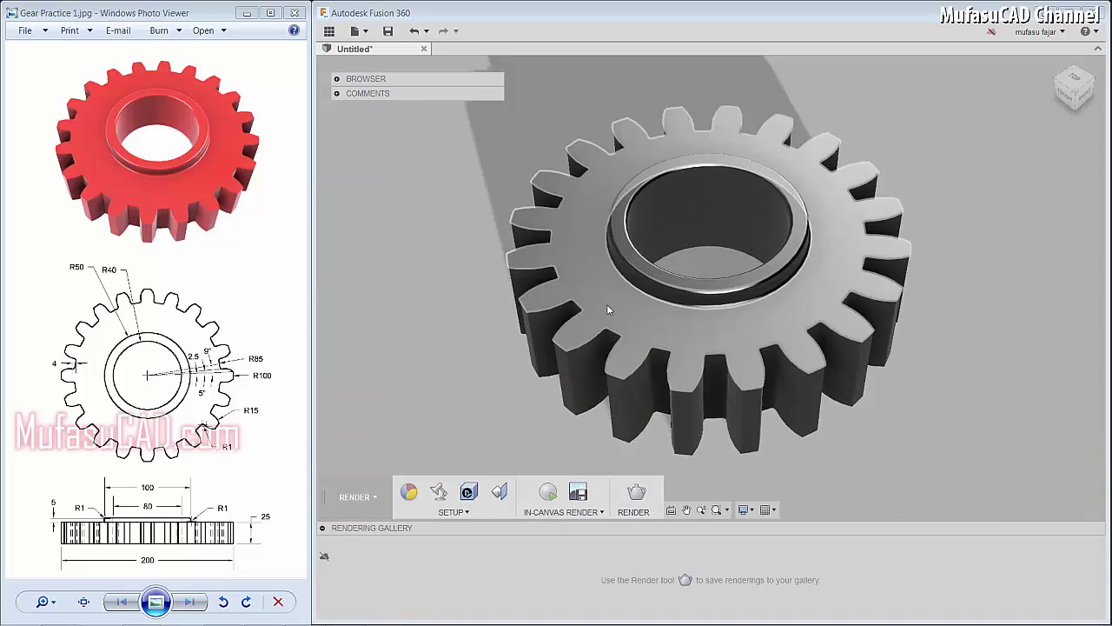
left_click(412, 493)
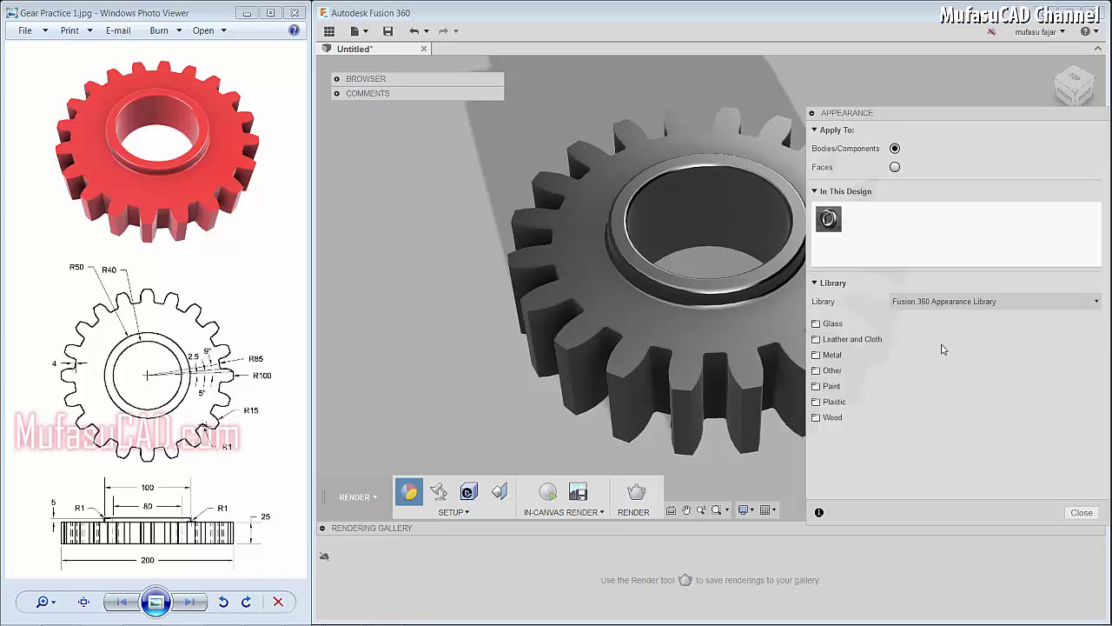
left_click(838, 405)
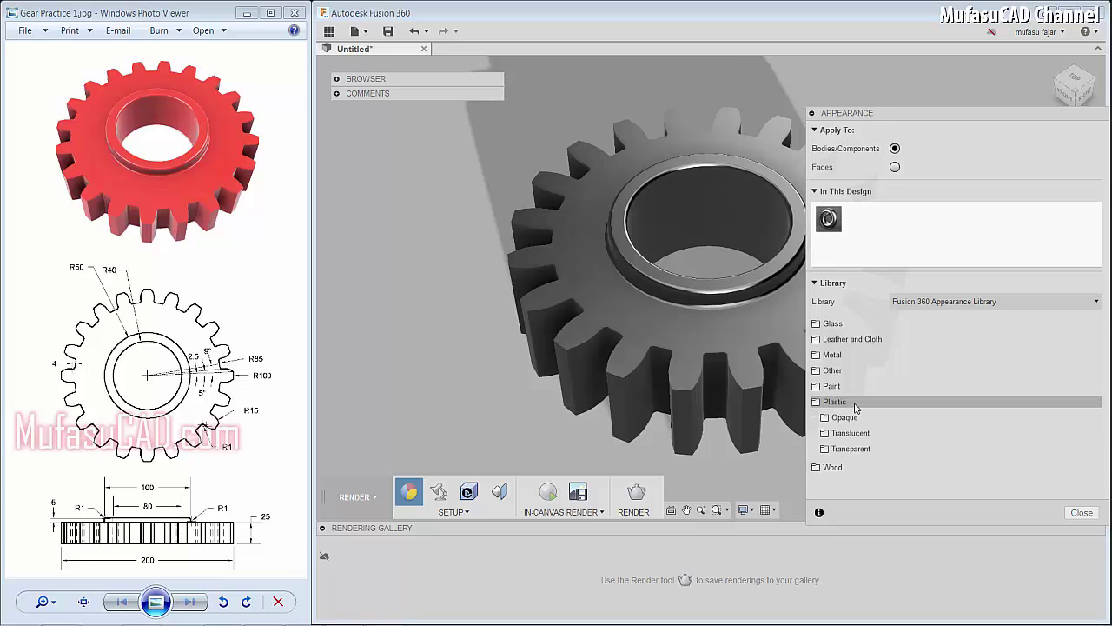
left_click(845, 421)
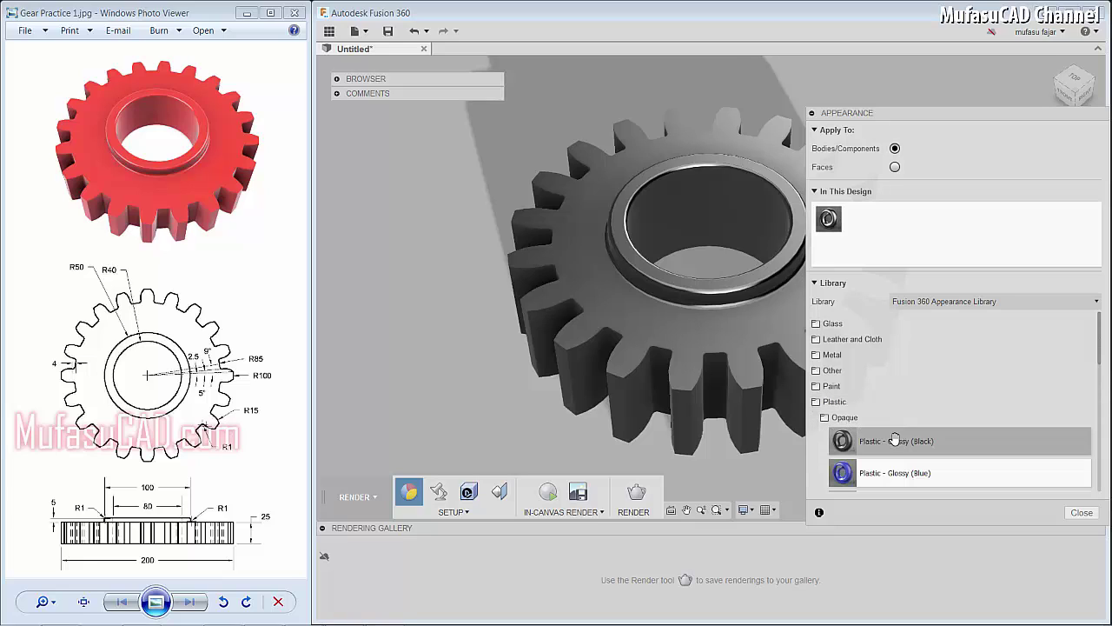
scroll(870, 430, "down", 3)
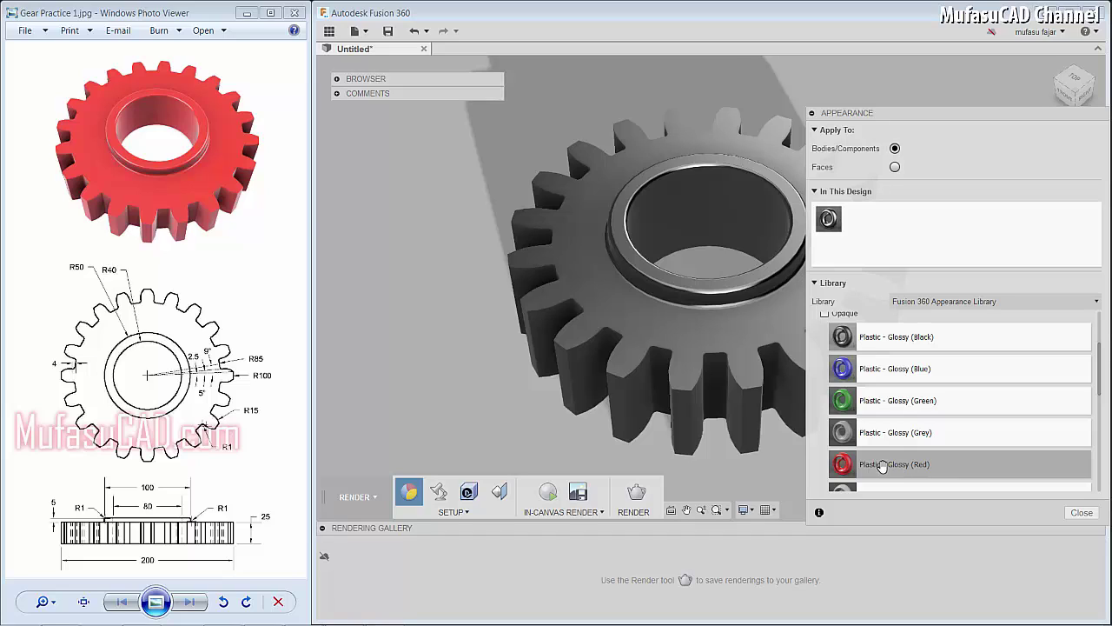
left_click_drag(882, 467, 680, 325)
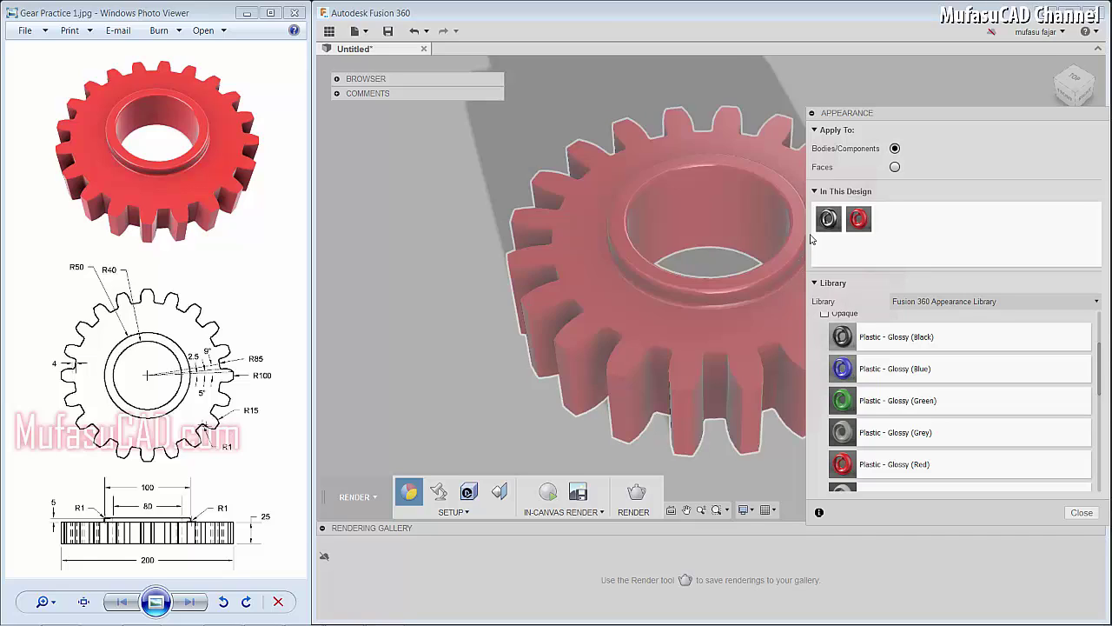
- Close Appearance, then raise scene brightness and set camera exposure to 8.7 EV in Scene Settings
left_click(1081, 512)
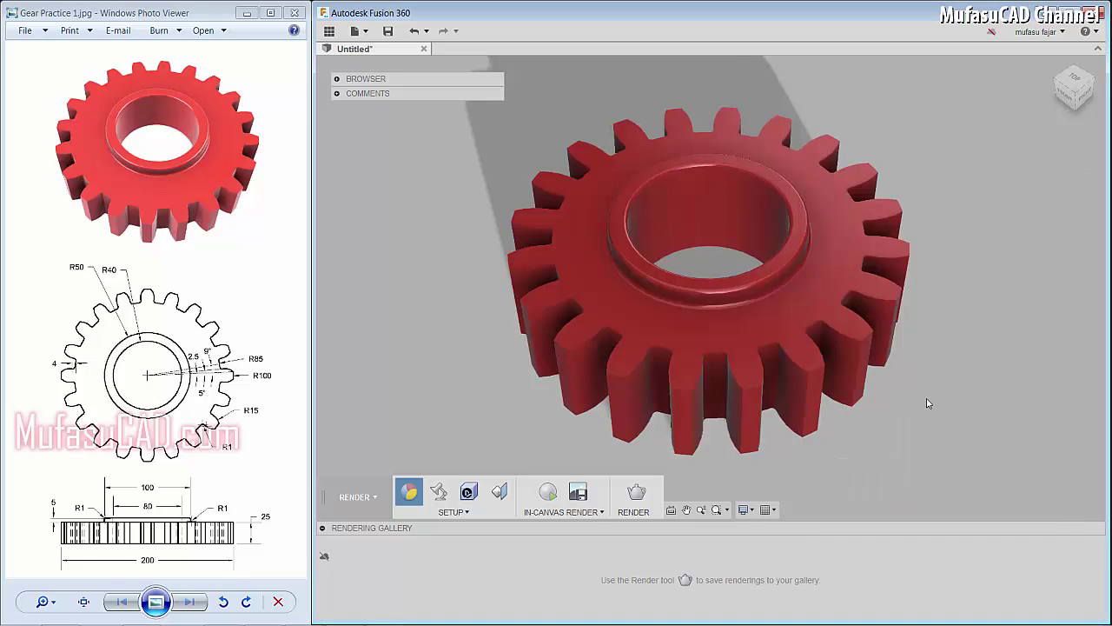
left_click(440, 494)
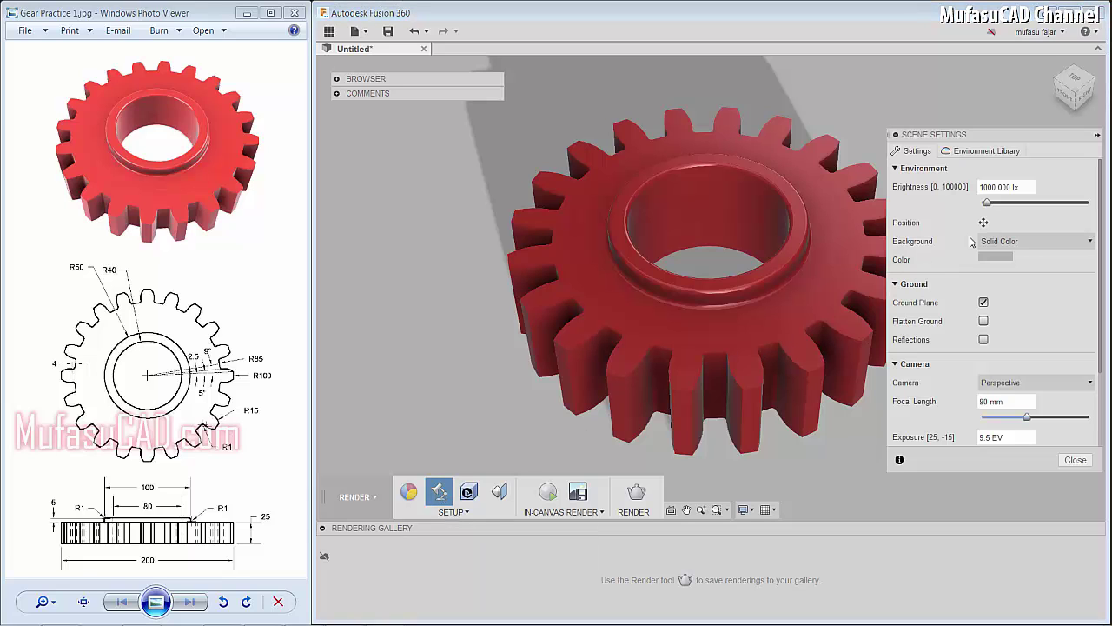
mouse_move(987, 205)
left_mouse_down()
mouse_move(997, 205)
mouse_move(987, 205)
left_mouse_up()
scroll(1057, 365, "down", 2)
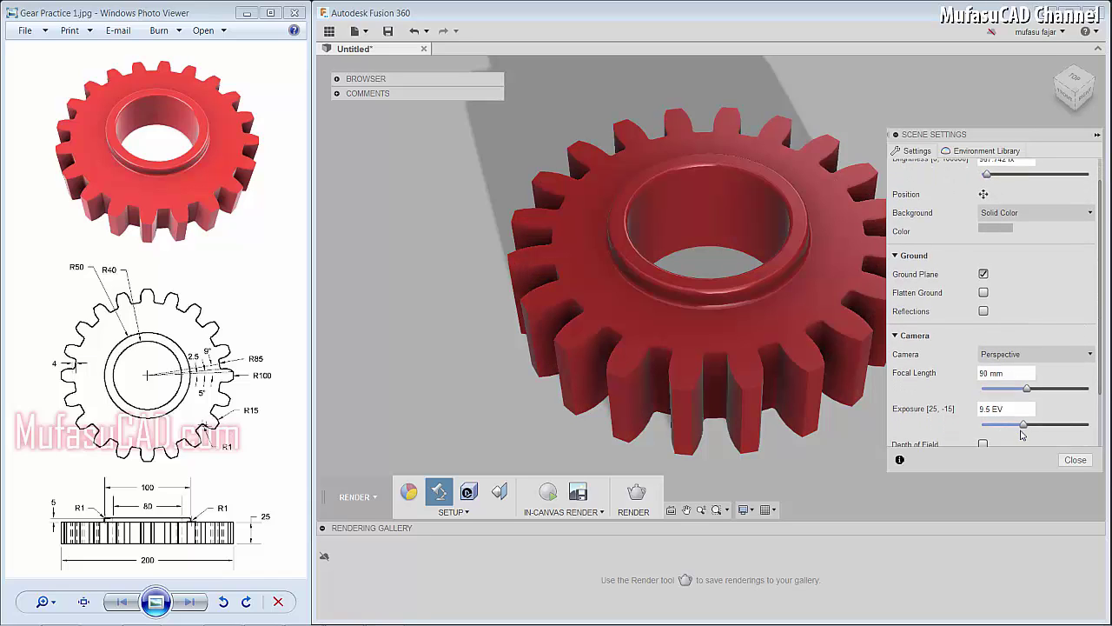
left_click_drag(1027, 426, 1029, 426)
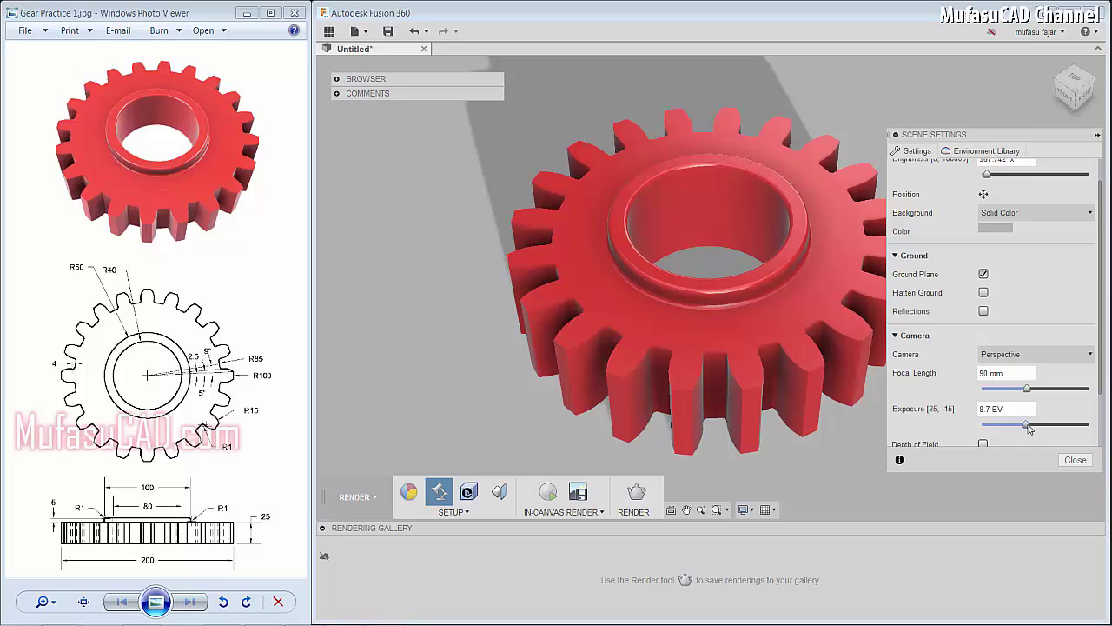
- Apply the Grid Light environment and raise brightness to about 2365 lx
left_click(975, 153)
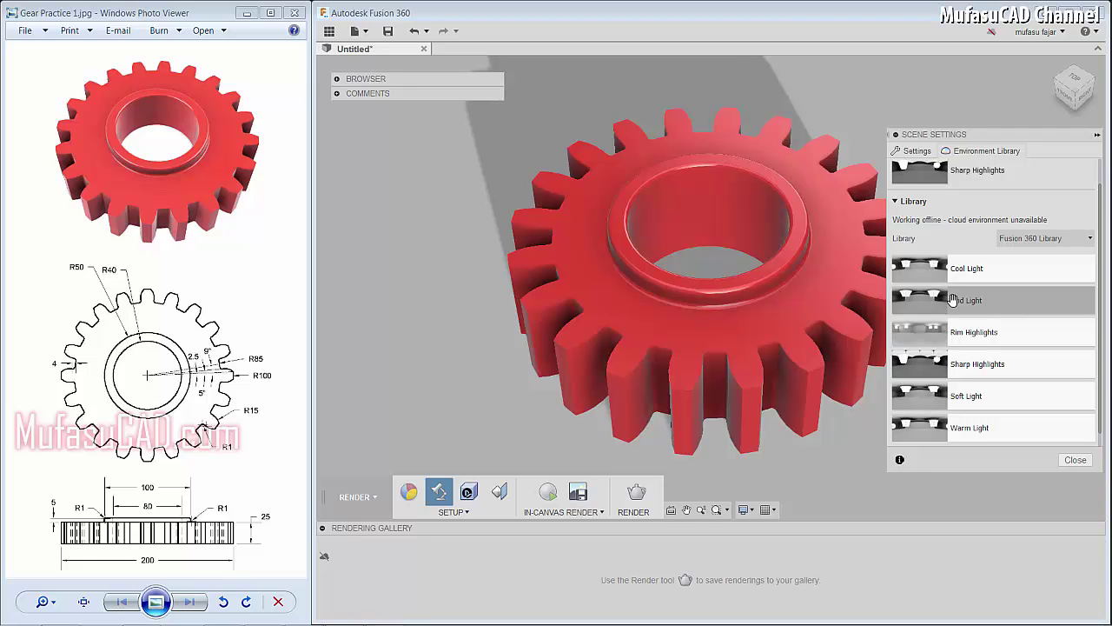
left_click_drag(954, 300, 698, 219)
left_click_drag(514, 186, 489, 181)
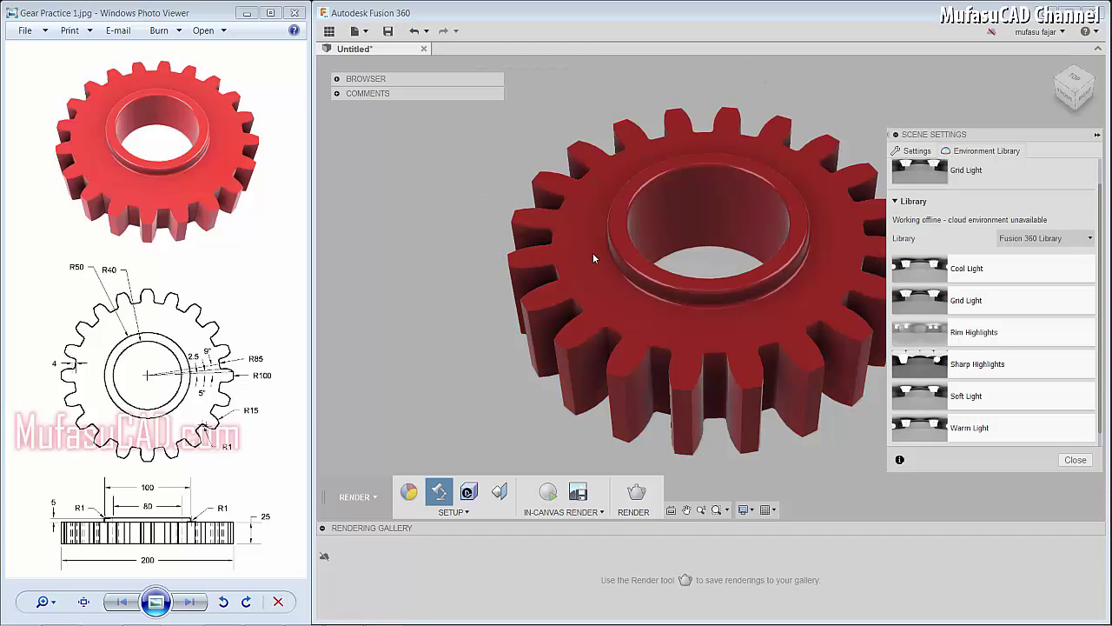
left_click(913, 152)
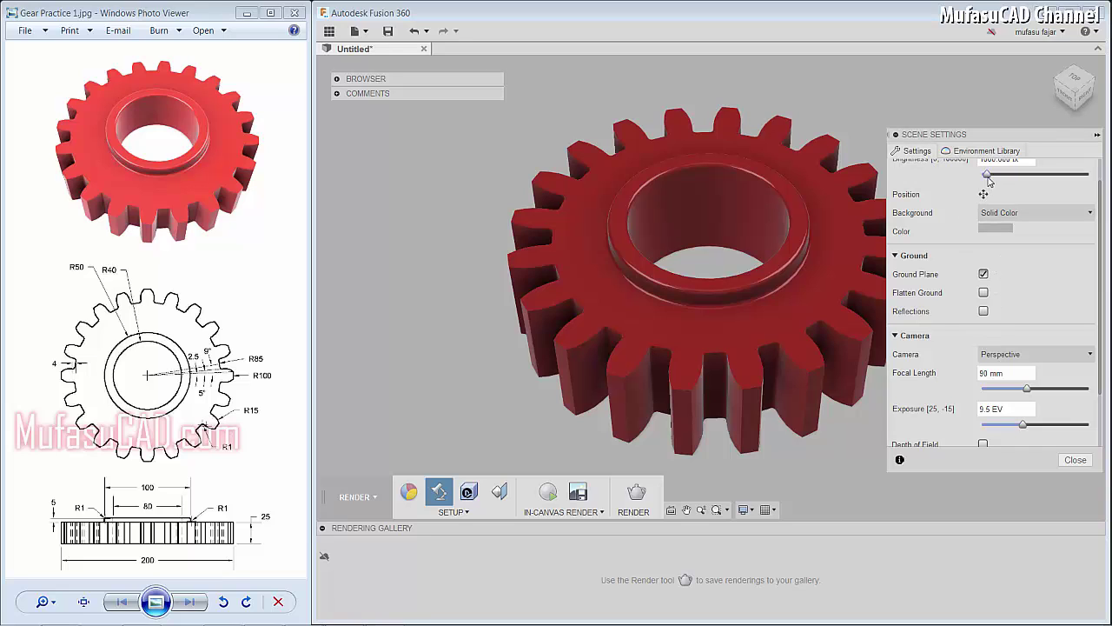
left_click_drag(989, 179, 997, 181)
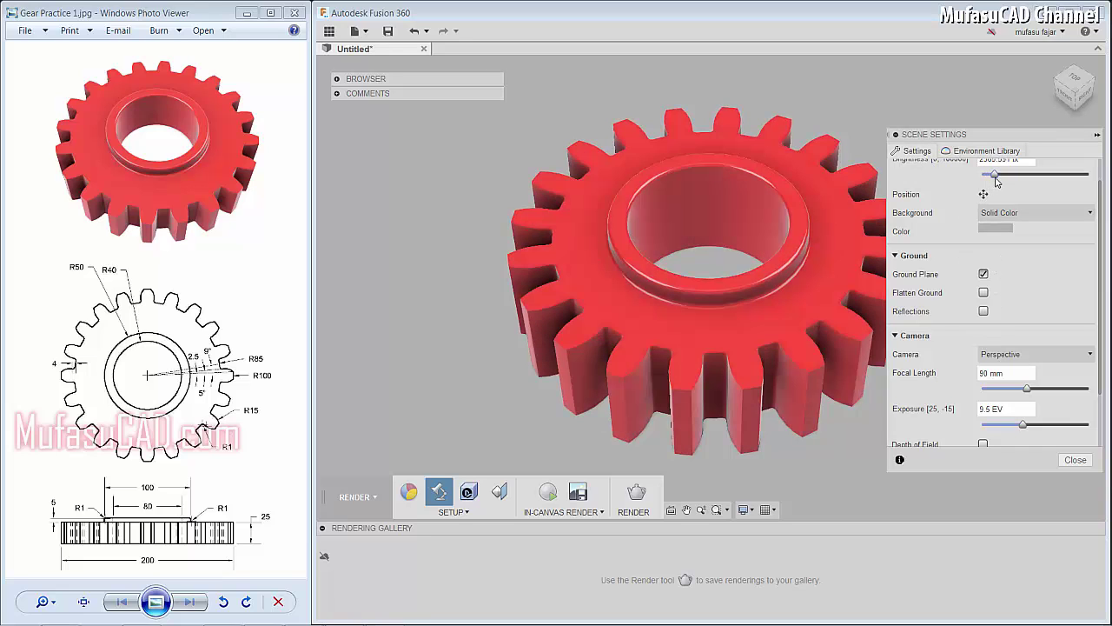
left_click(1075, 461)
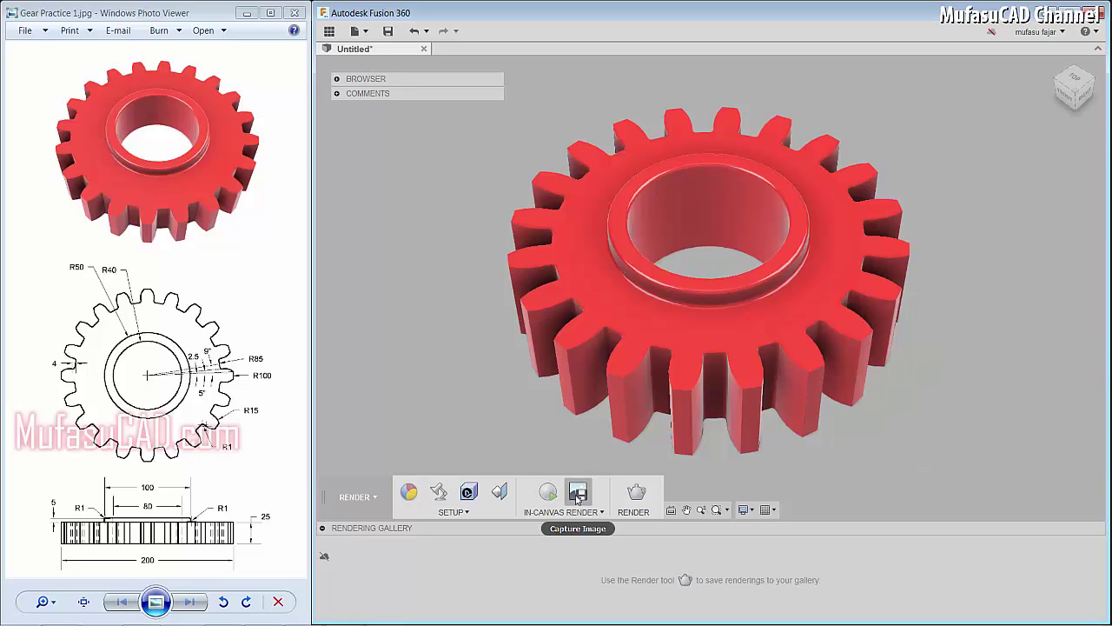
- Save the design under the file name 'Gear Practice 1'
left_click(387, 31)
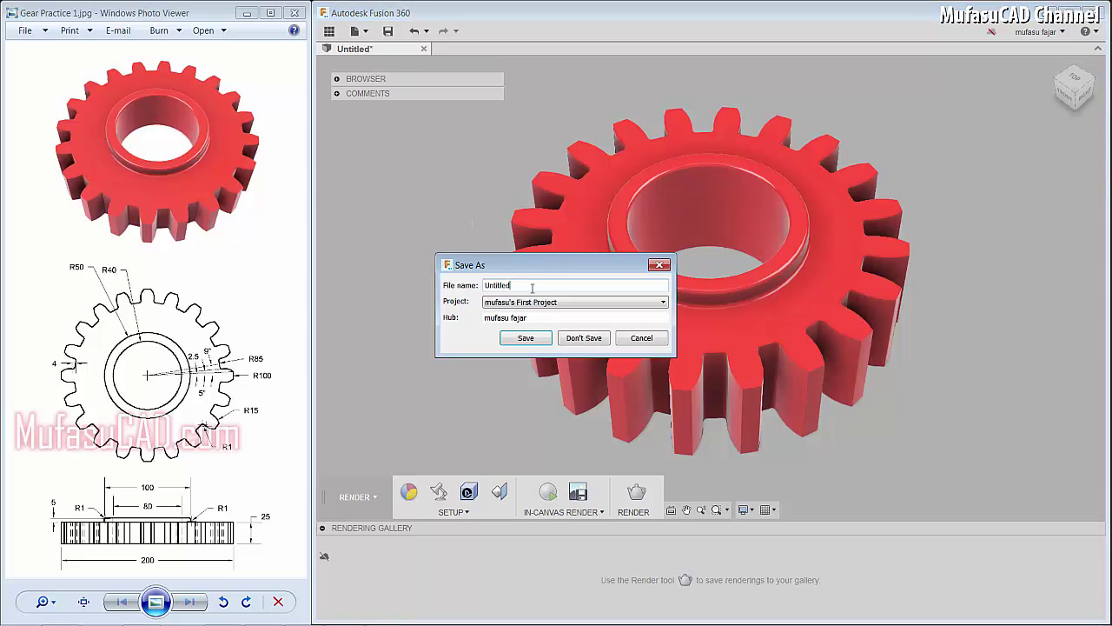
double_click(504, 288)
type("Gear Practice 1")
left_click(524, 338)
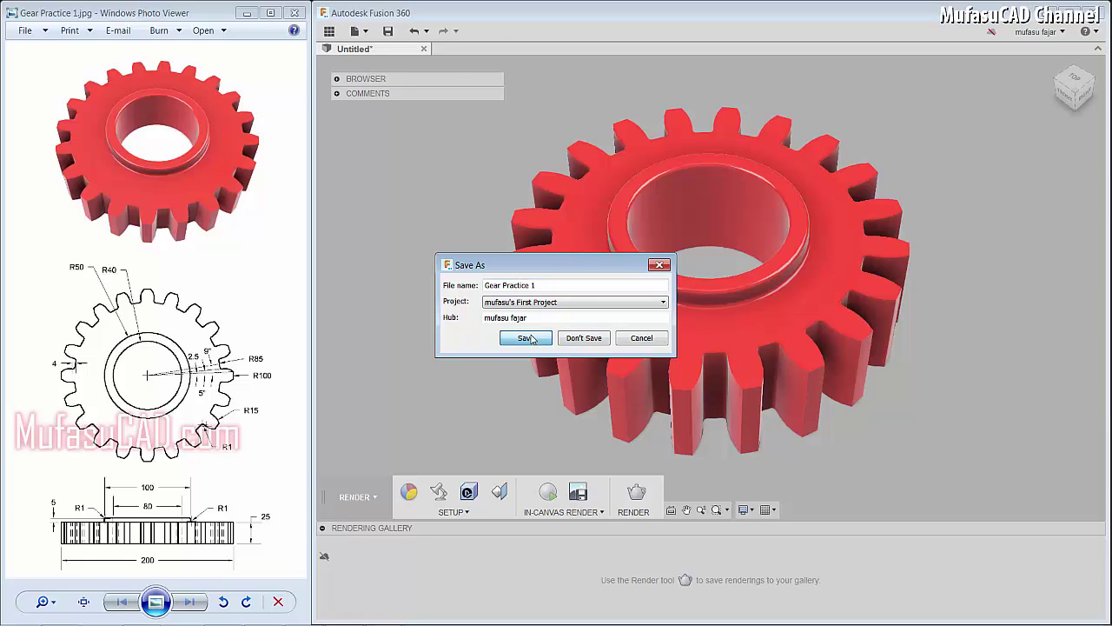
- Start the in-canvas render and raise brightness to about 3657 lx and exposure to 9.7 EV
left_click(603, 511)
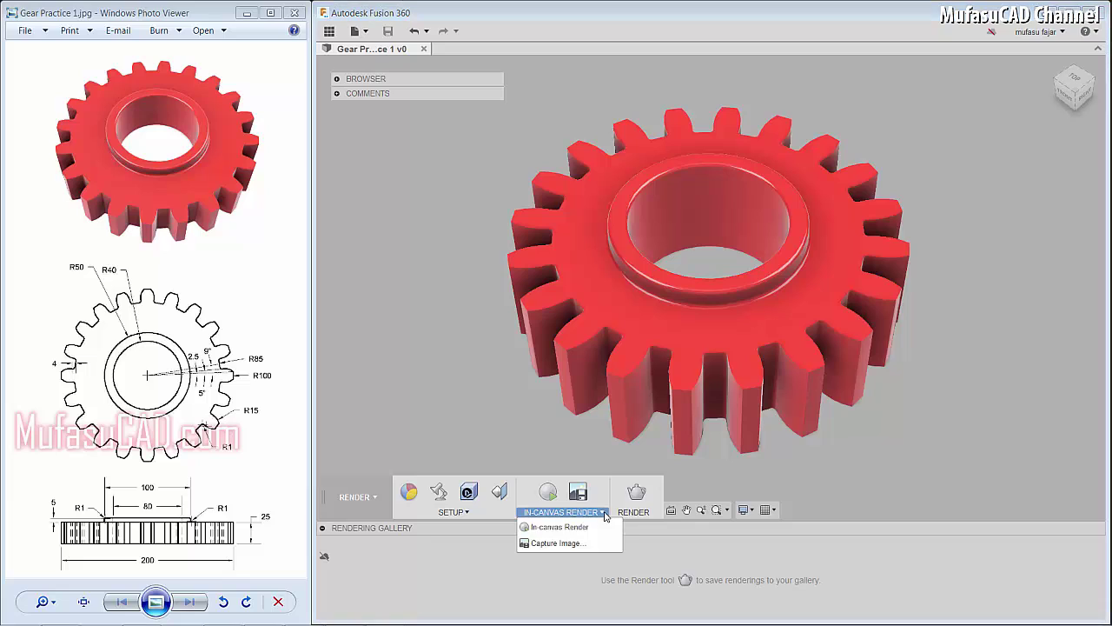
left_click(563, 529)
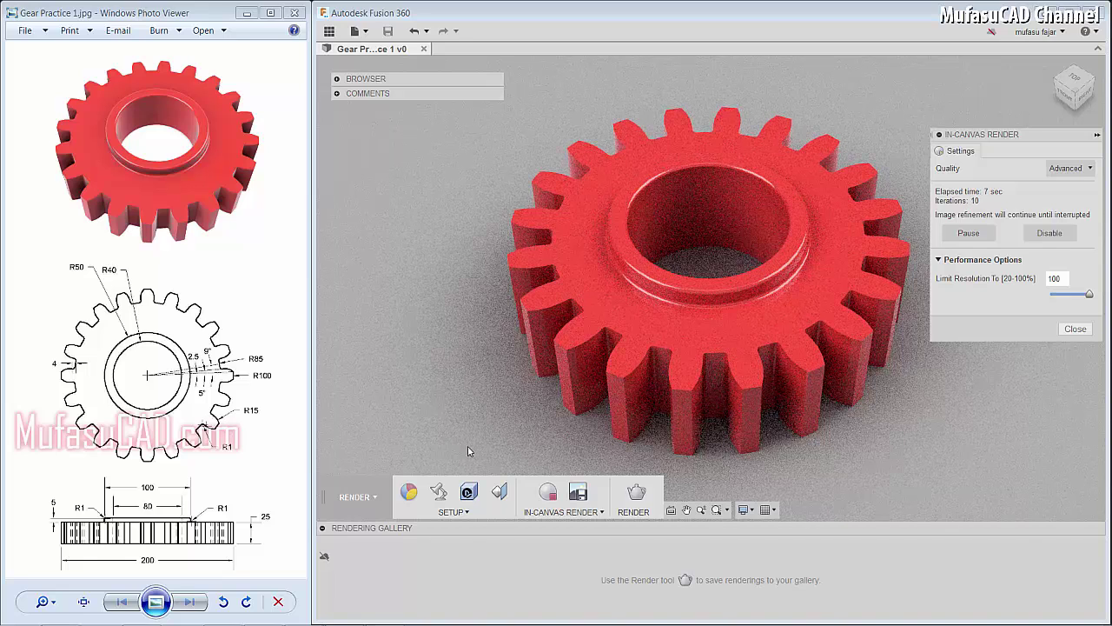
left_click(439, 492)
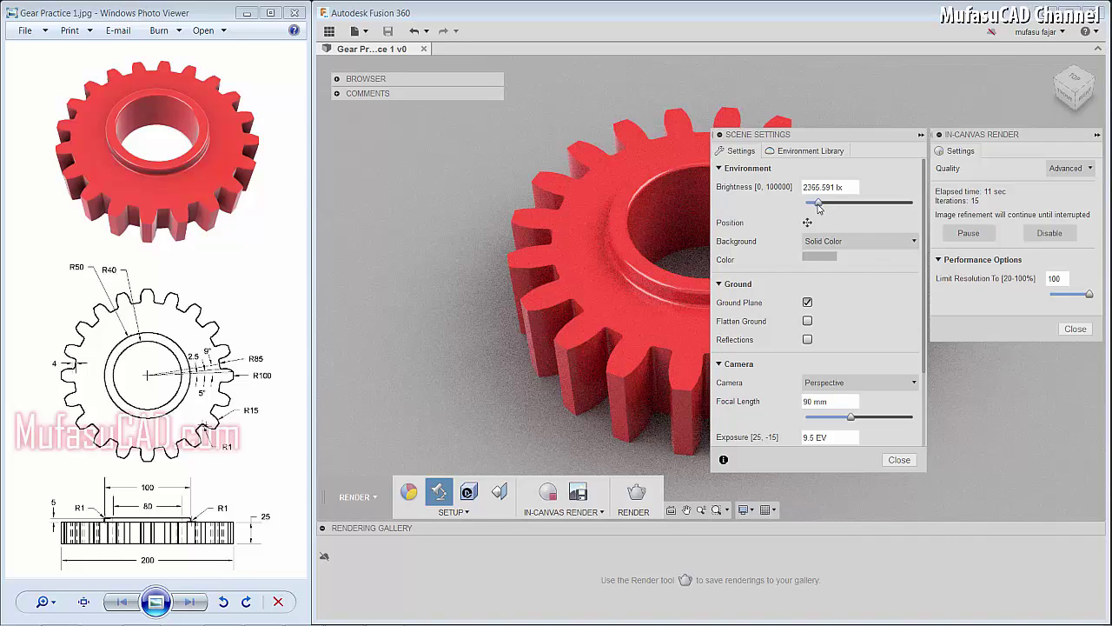
left_click_drag(819, 207, 827, 210)
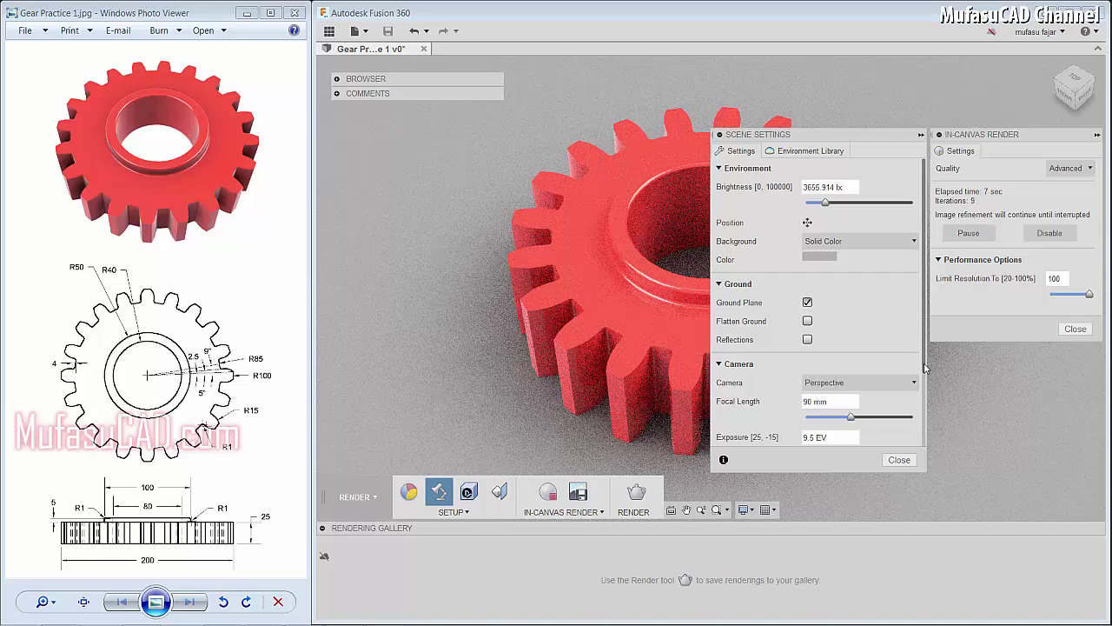
scroll(924, 366, "down", 2)
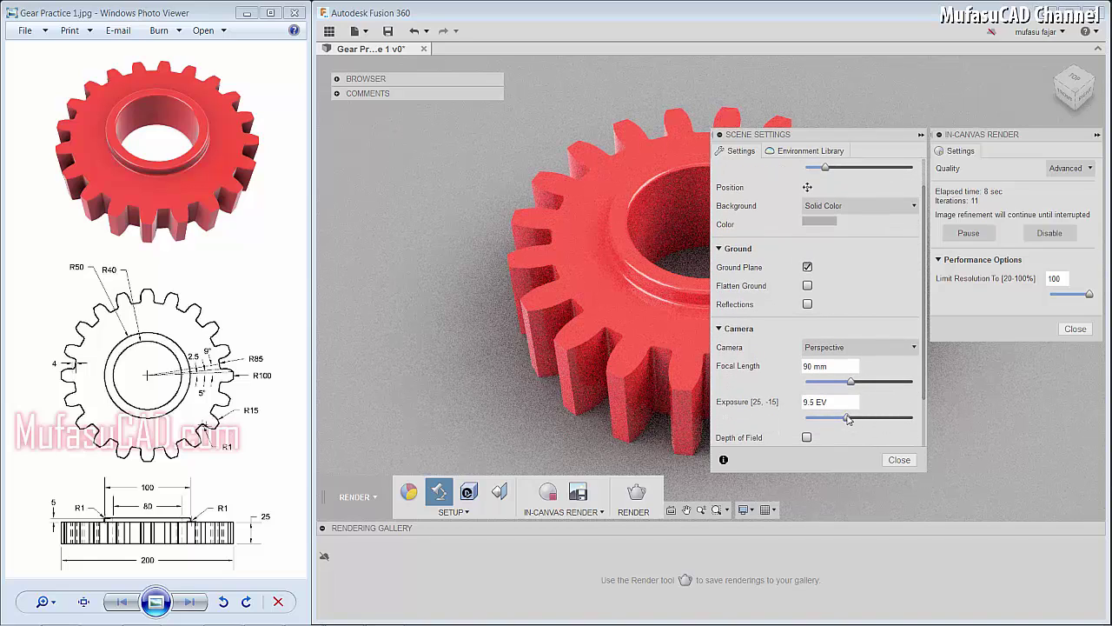
left_click_drag(849, 419, 849, 420)
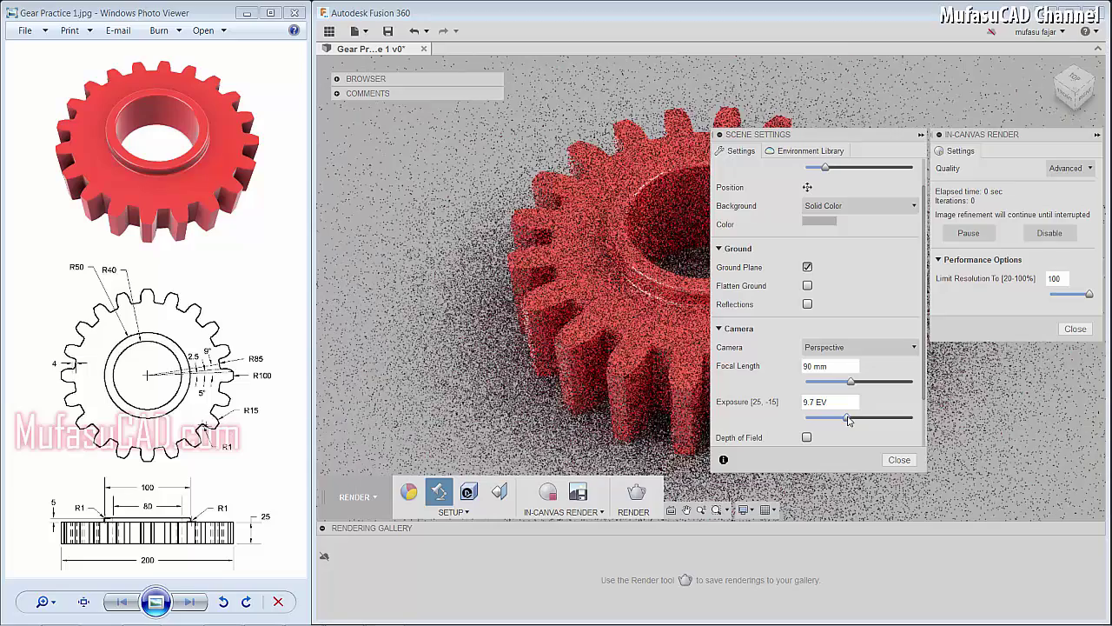
- Close Scene Settings and pause the in-canvas render at 143 iterations
left_click(900, 459)
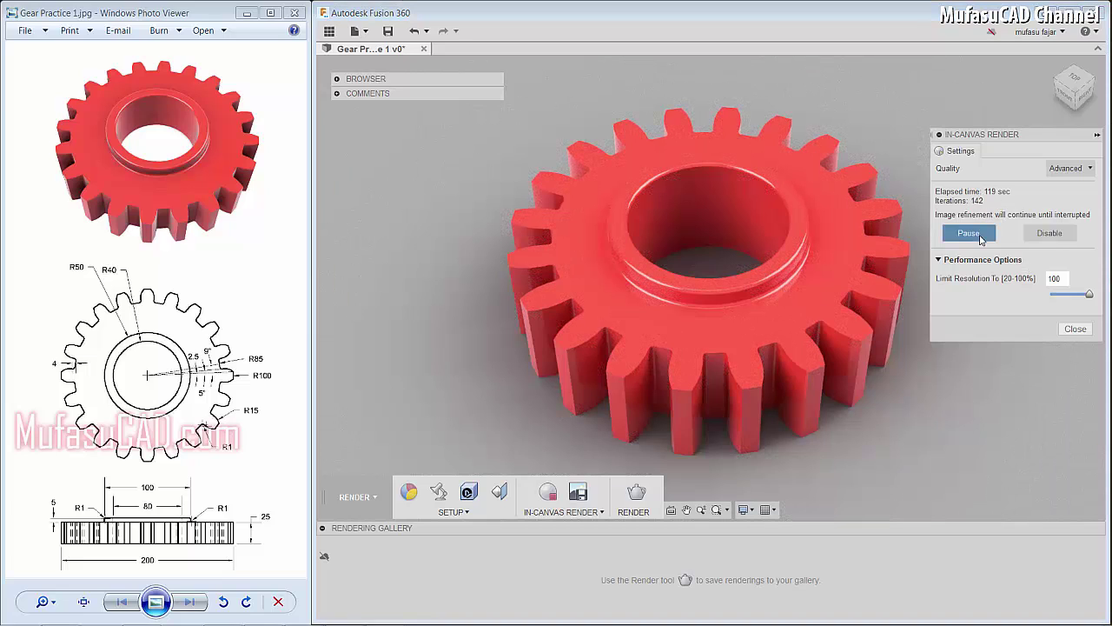
left_click(977, 237)
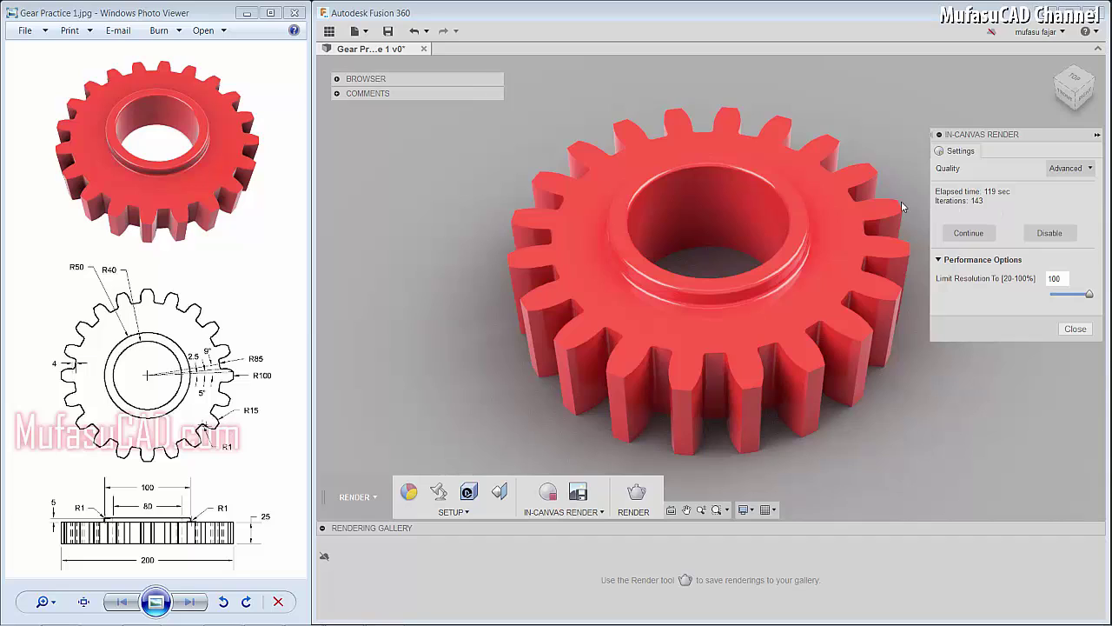